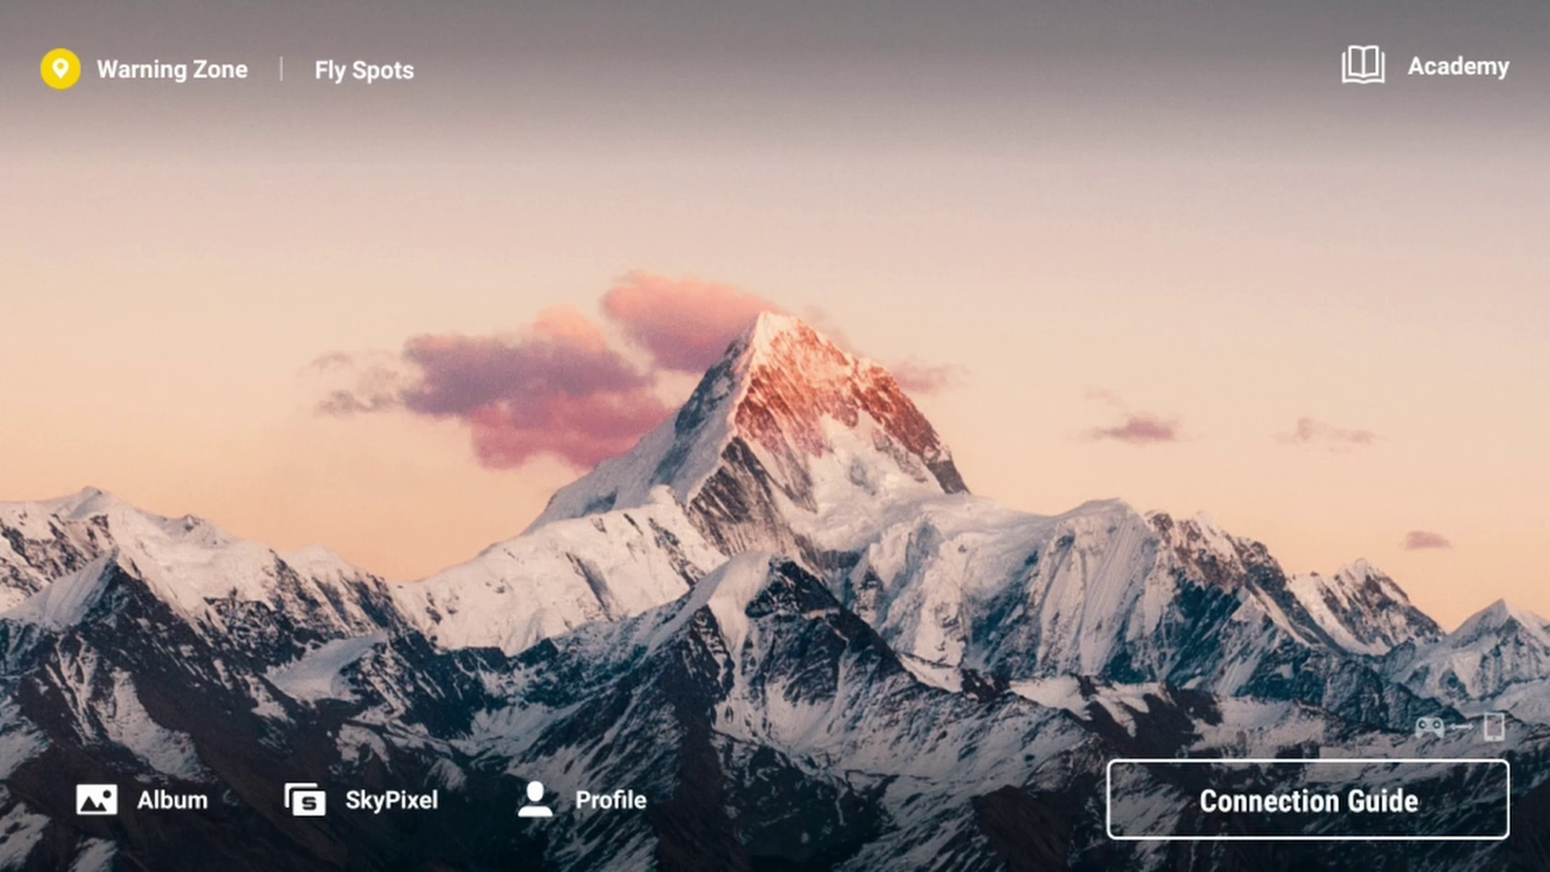
- Enter the camera view without a connected aircraft and enlarge the map to full screen
{"action": "left_click", "coordinate": [1308, 799]}
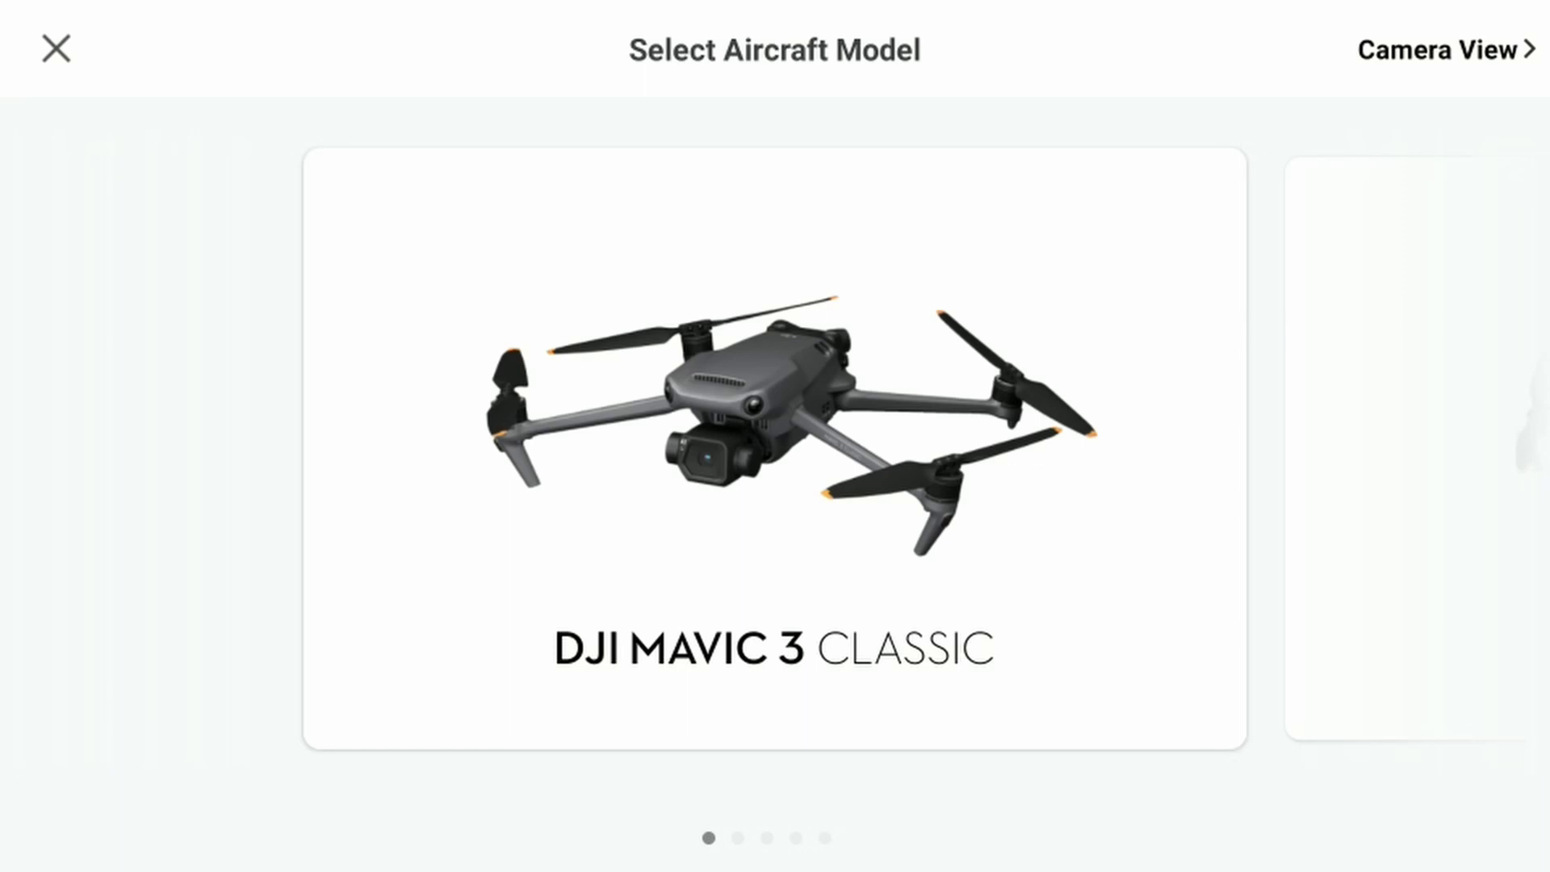
{"action": "left_click", "coordinate": [1467, 42]}
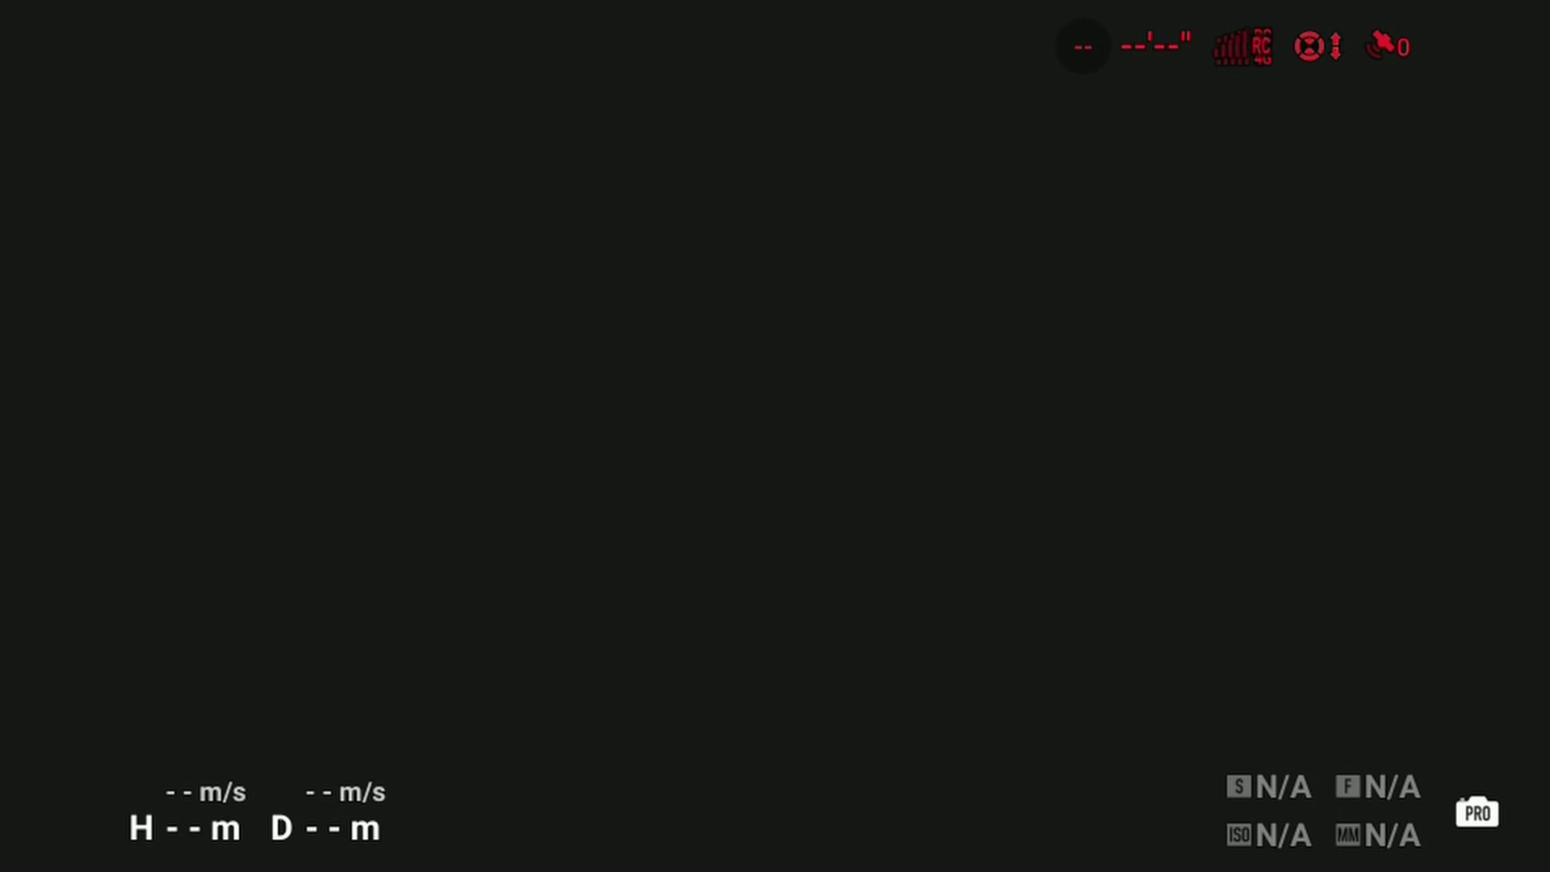
{"action": "left_click_drag", "start_coordinate": [774, 4], "coordinate": [775, 484]}
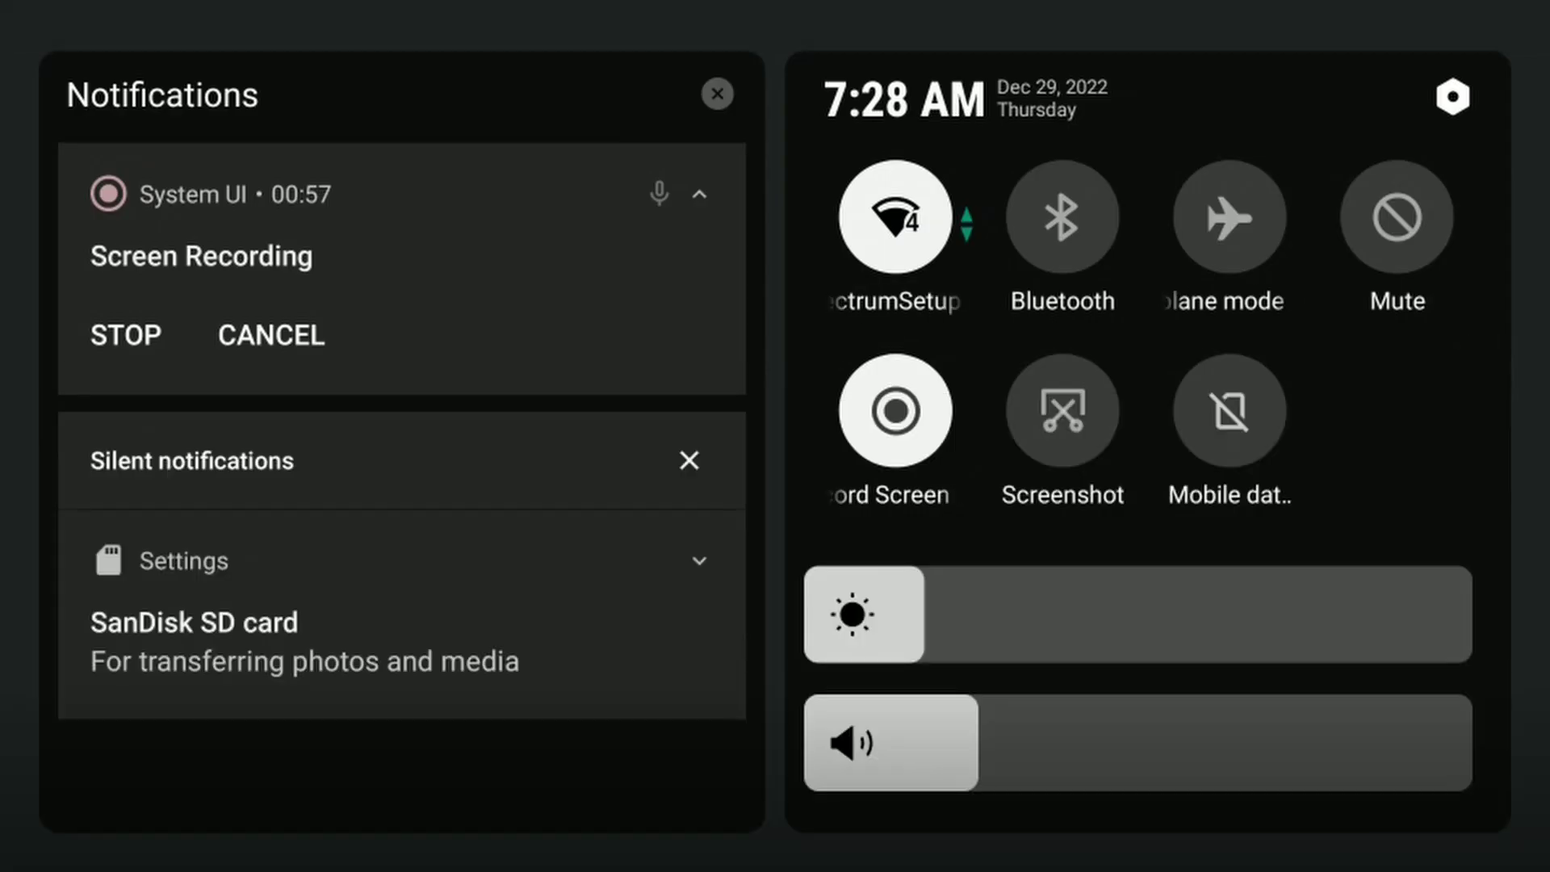
{"action": "left_click", "coordinate": [1073, 834]}
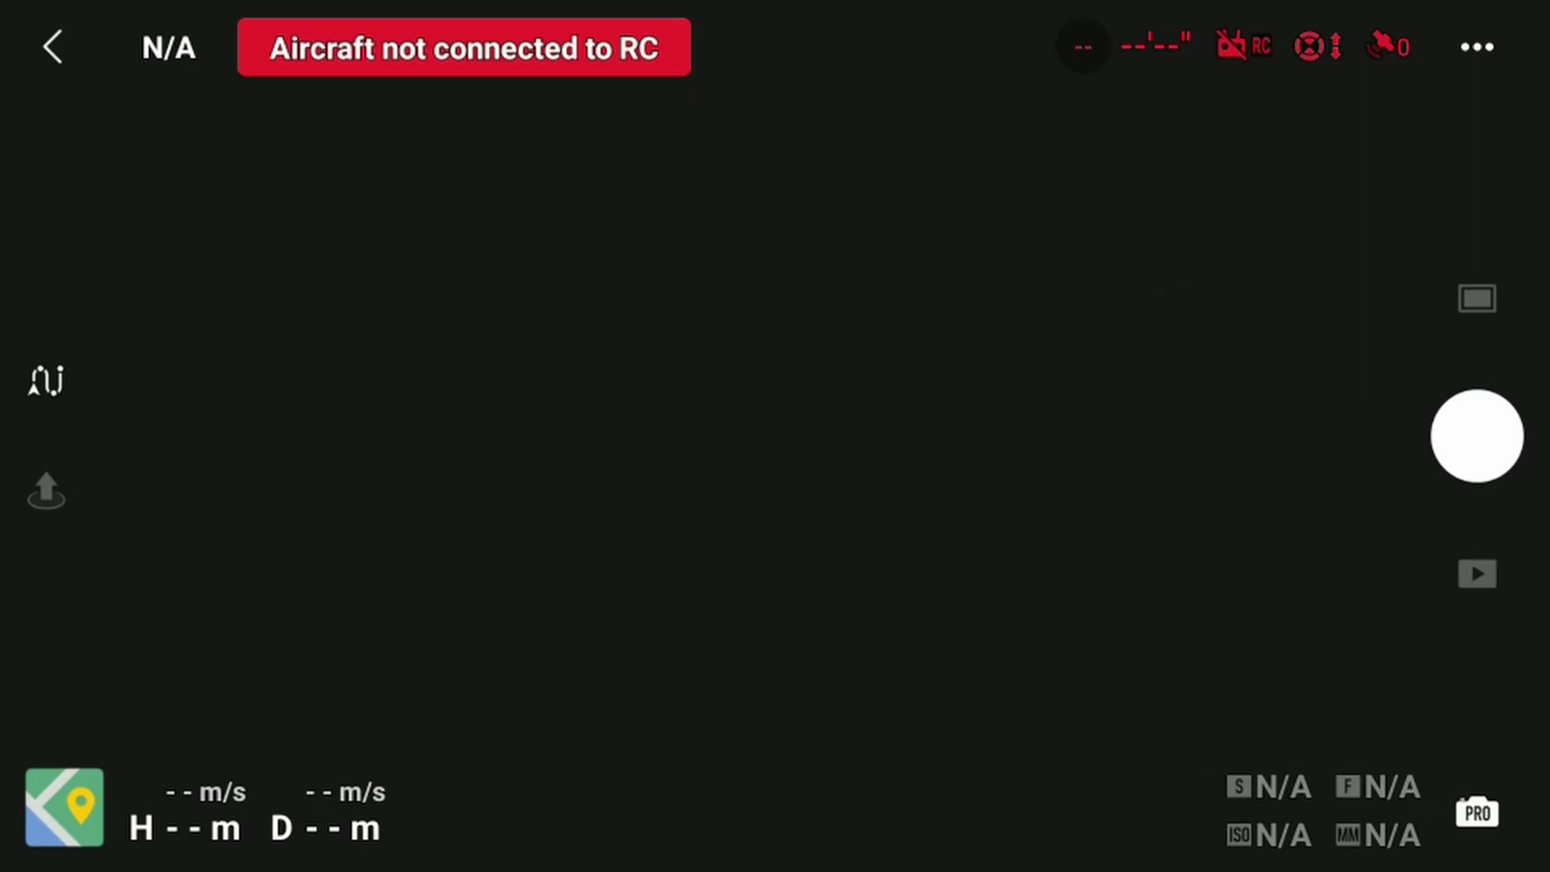
{"action": "left_click", "coordinate": [64, 807]}
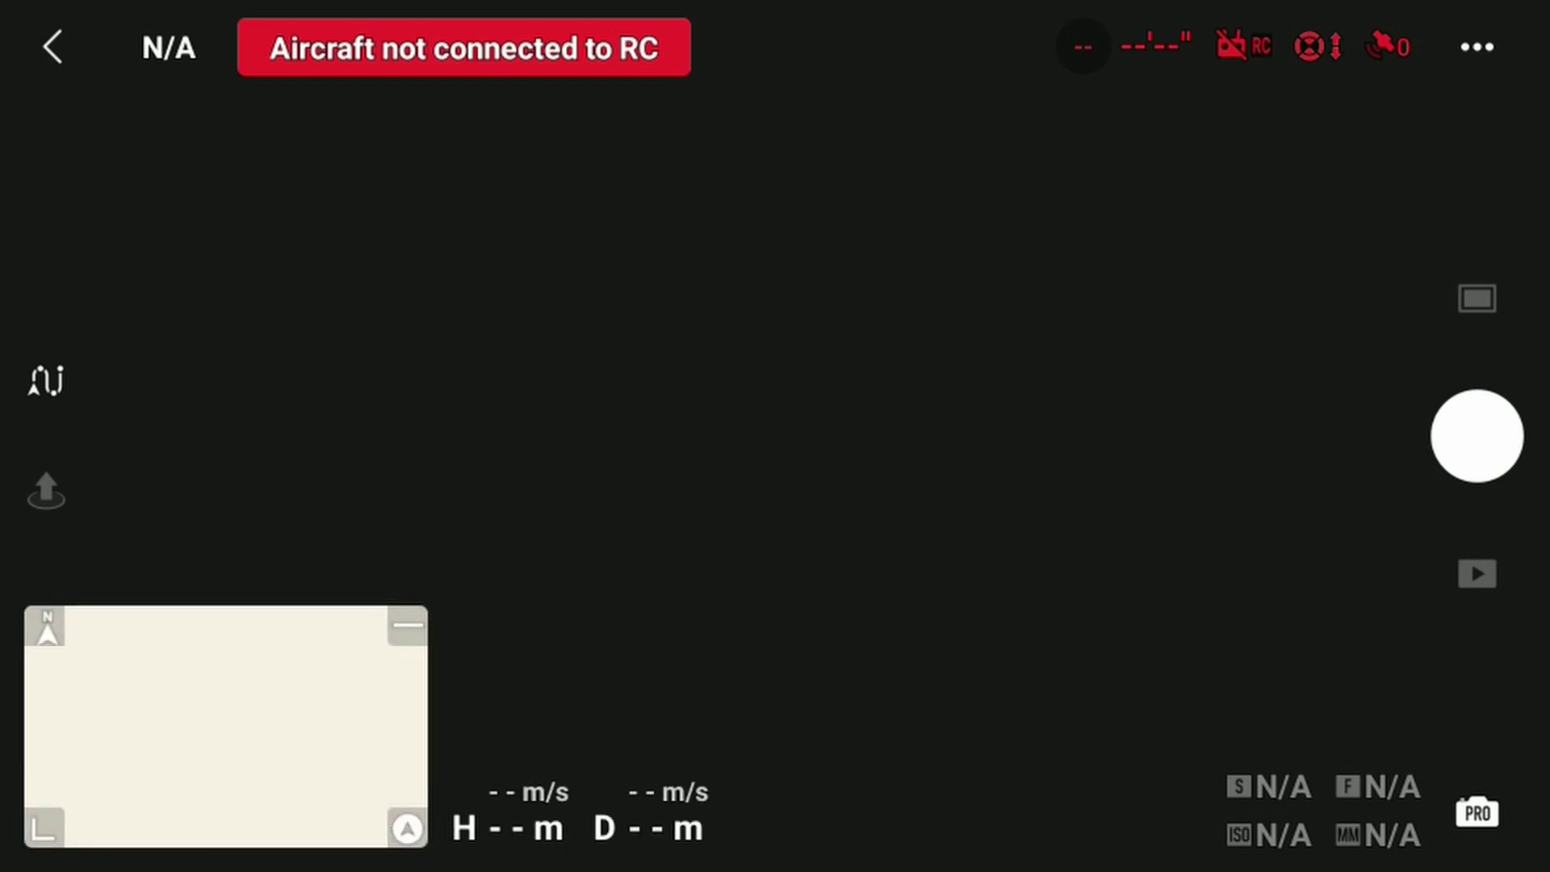
{"action": "left_click", "coordinate": [211, 749]}
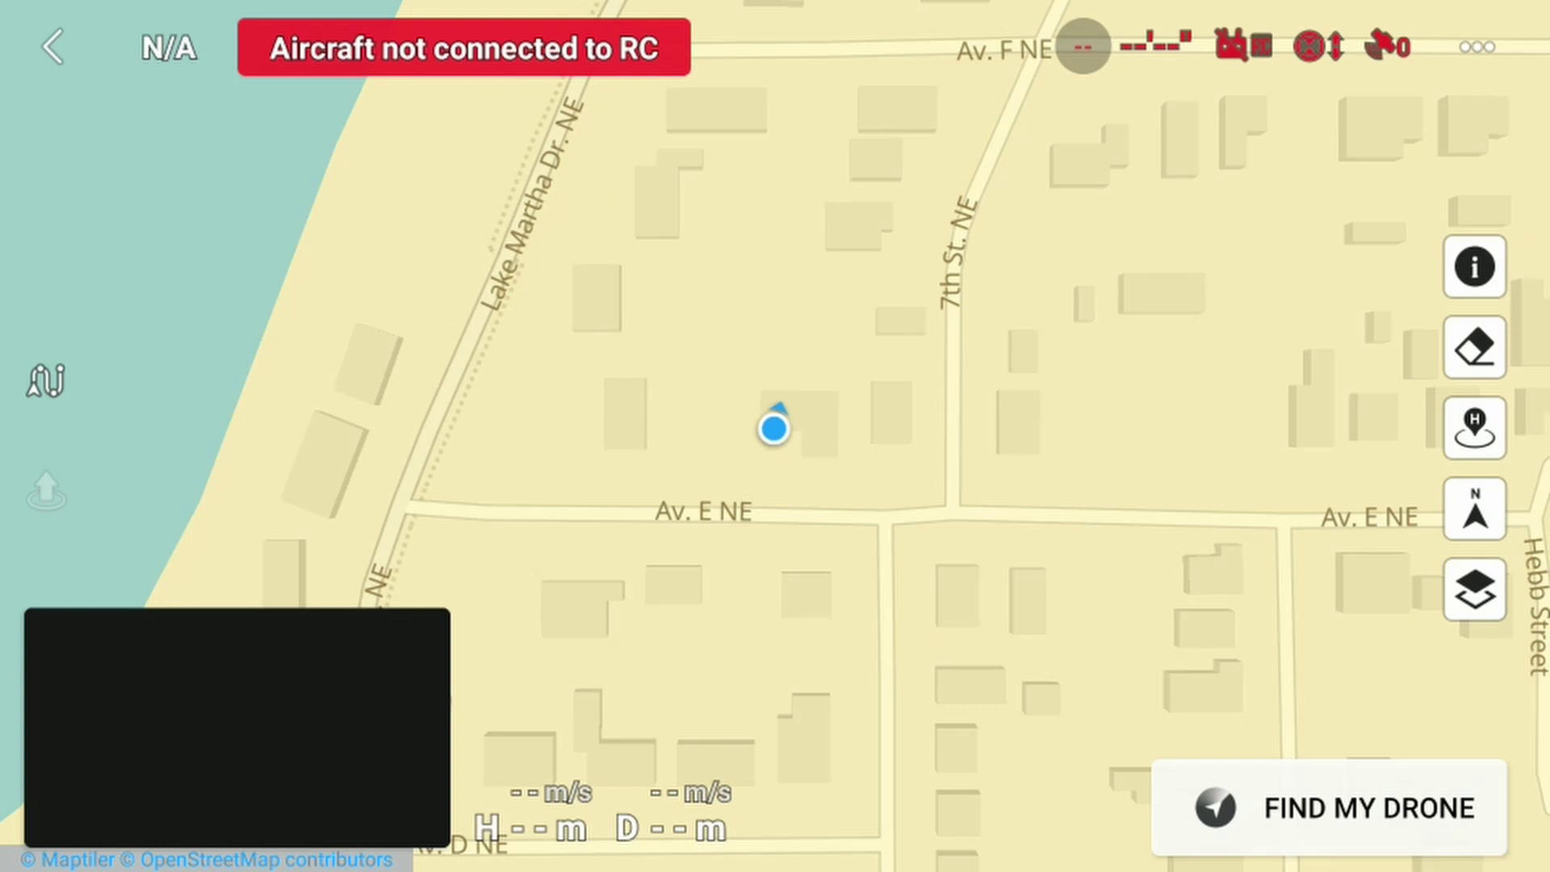
- Hide the yellow zone overlay on the map
{"action": "left_click", "coordinate": [1474, 266]}
{"action": "left_click", "coordinate": [1179, 414]}
{"action": "left_click_drag", "start_coordinate": [1288, 485], "coordinate": [1288, 330]}
{"action": "left_click", "coordinate": [1230, 555]}
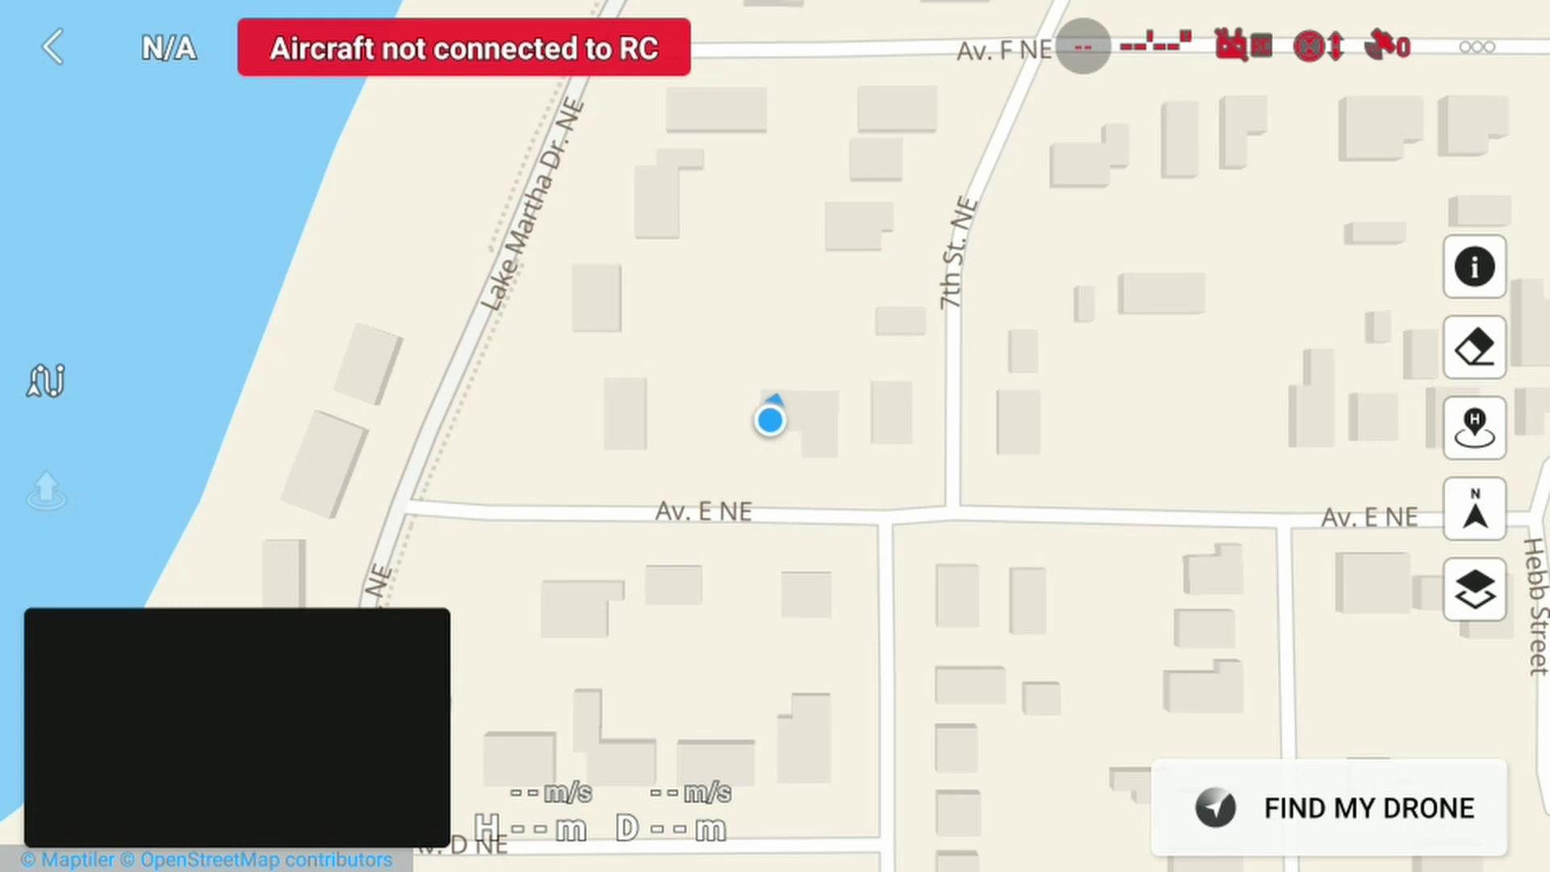
- Start a waypoint flight plan and place four waypoints in a U-shaped route around the current location, open toward the north
{"action": "left_click", "coordinate": [45, 381]}
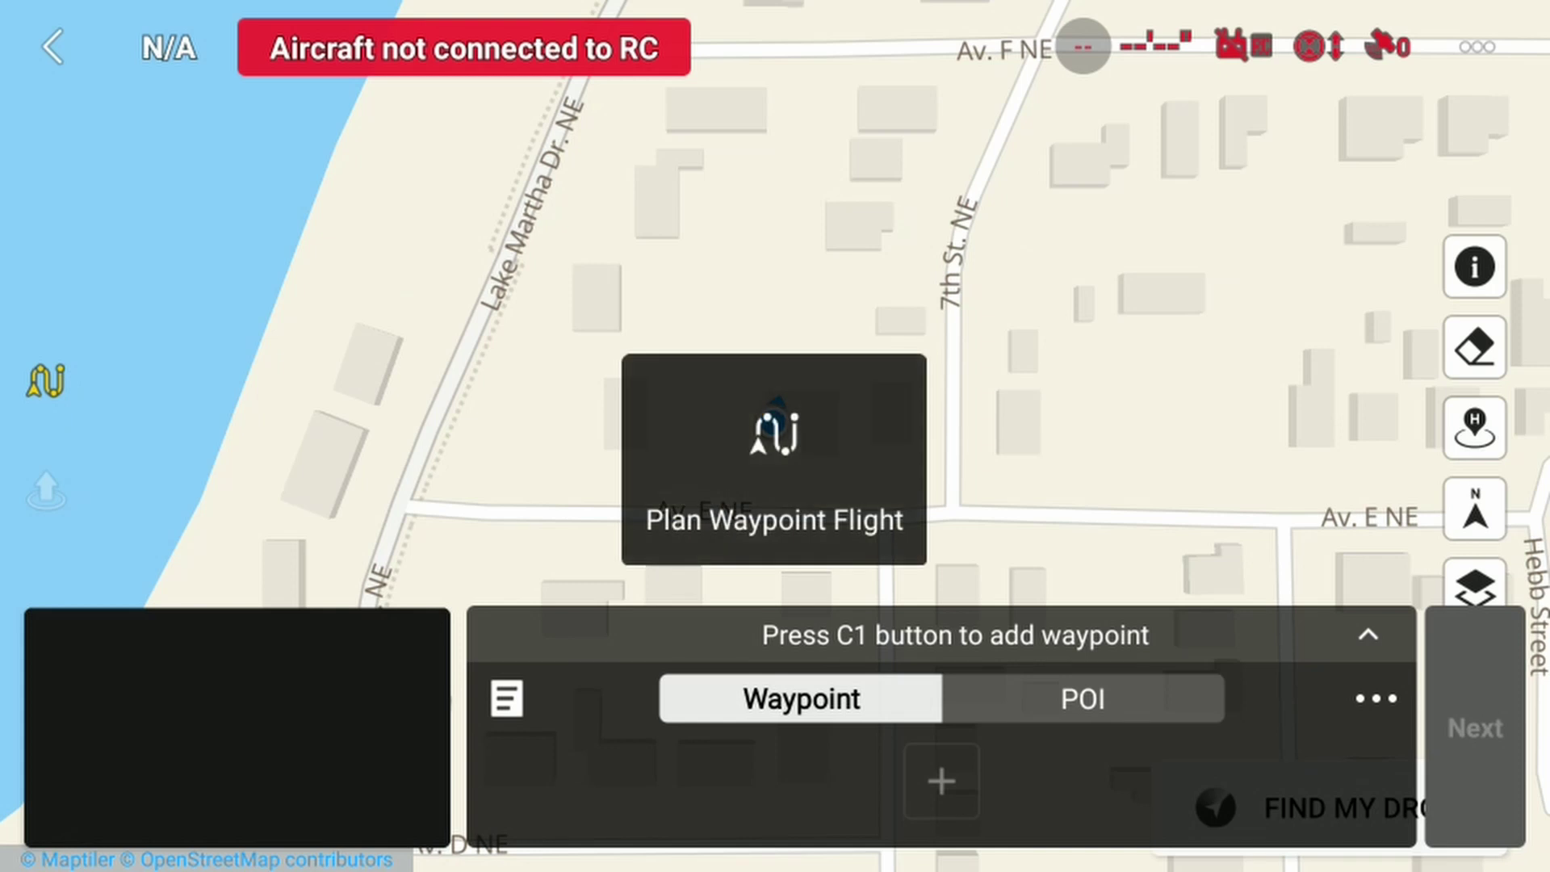
{"action": "scroll", "coordinate": [689, 322], "scroll_direction": "down", "scroll_amount": 3}
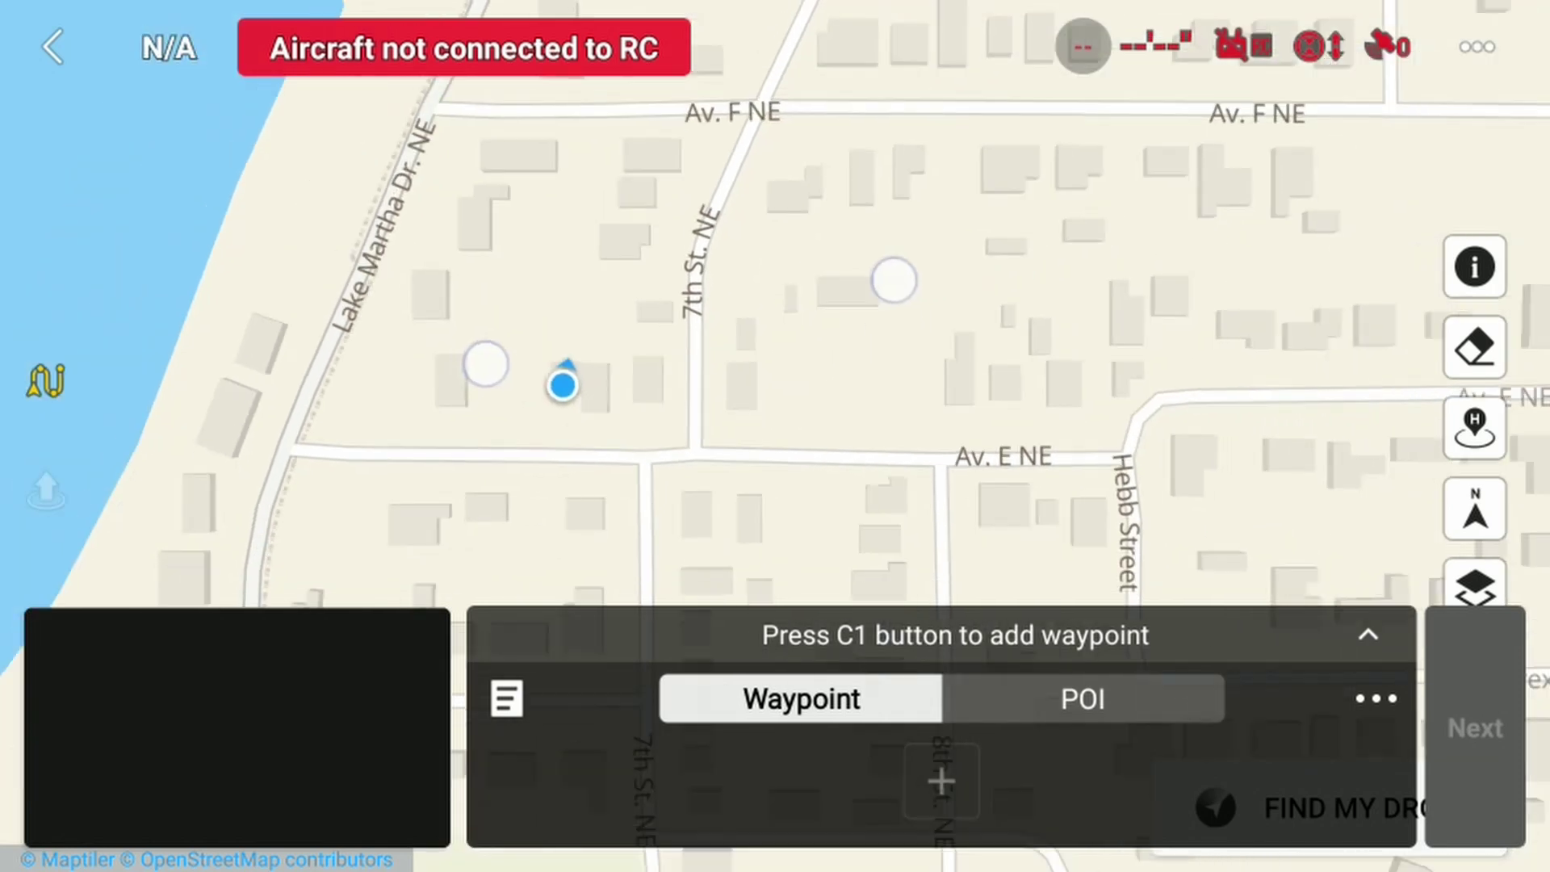
{"action": "scroll", "coordinate": [689, 321], "scroll_direction": "down", "scroll_amount": 2}
{"action": "left_click_drag", "start_coordinate": [844, 309], "coordinate": [937, 331]}
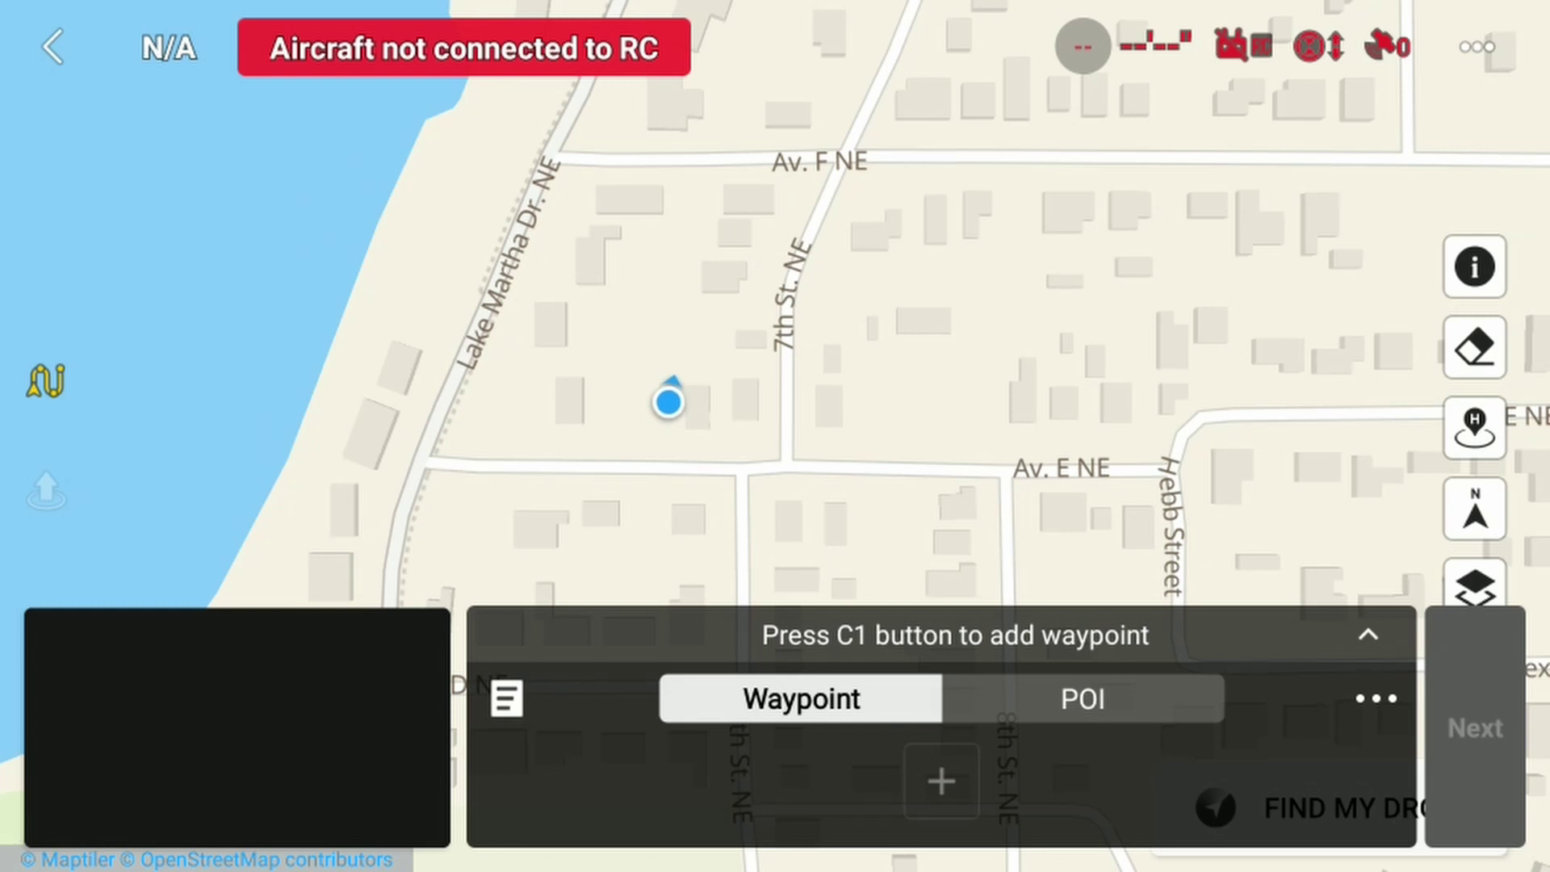
{"action": "left_click", "coordinate": [858, 175]}
{"action": "left_click", "coordinate": [870, 458]}
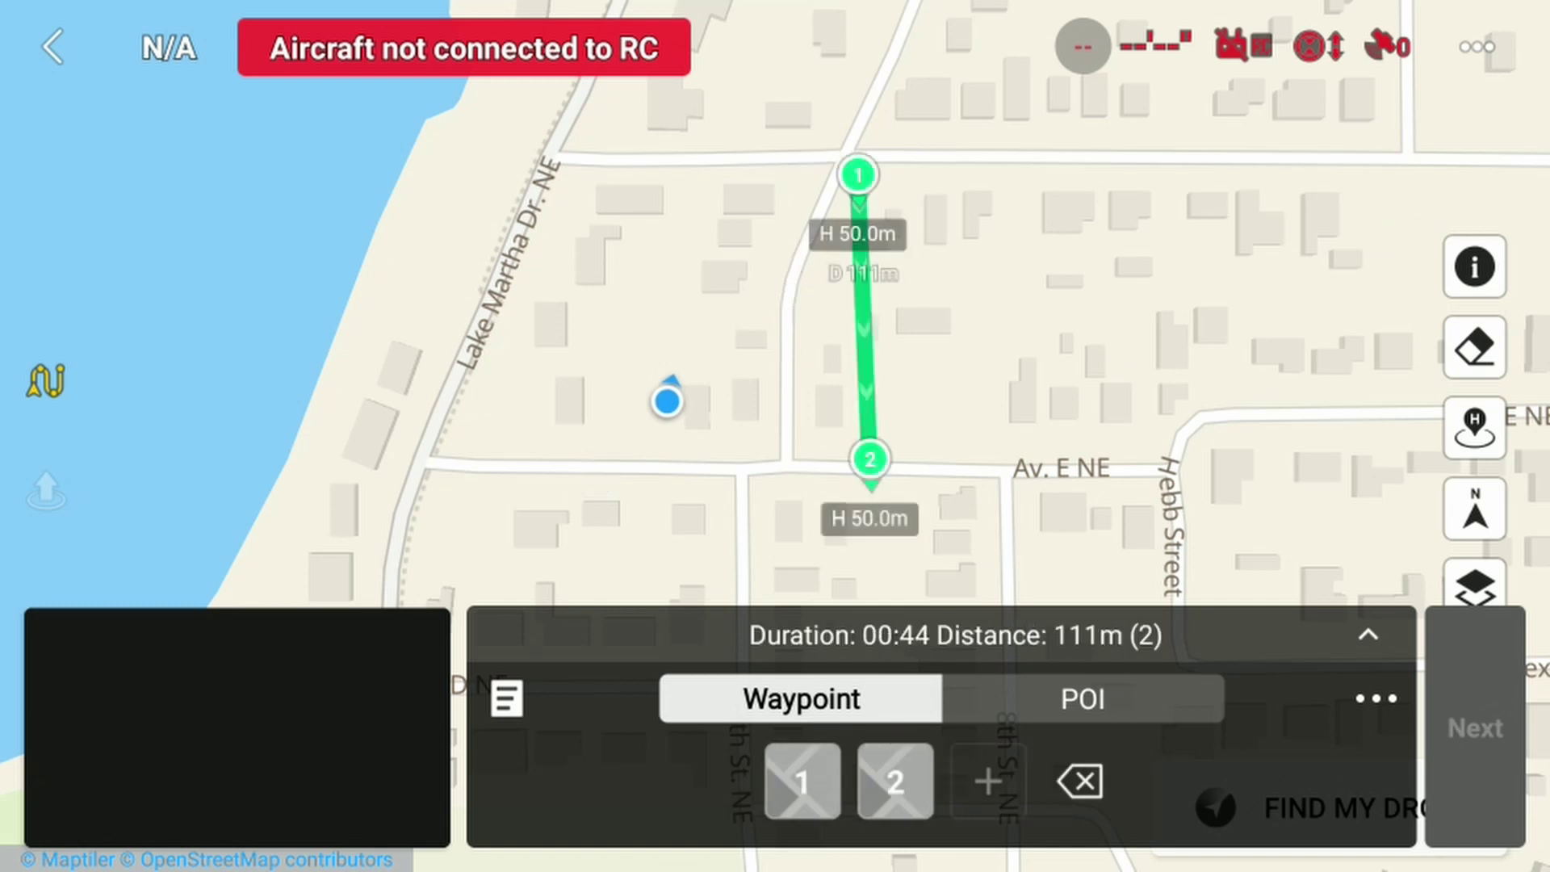
{"action": "left_click", "coordinate": [593, 475]}
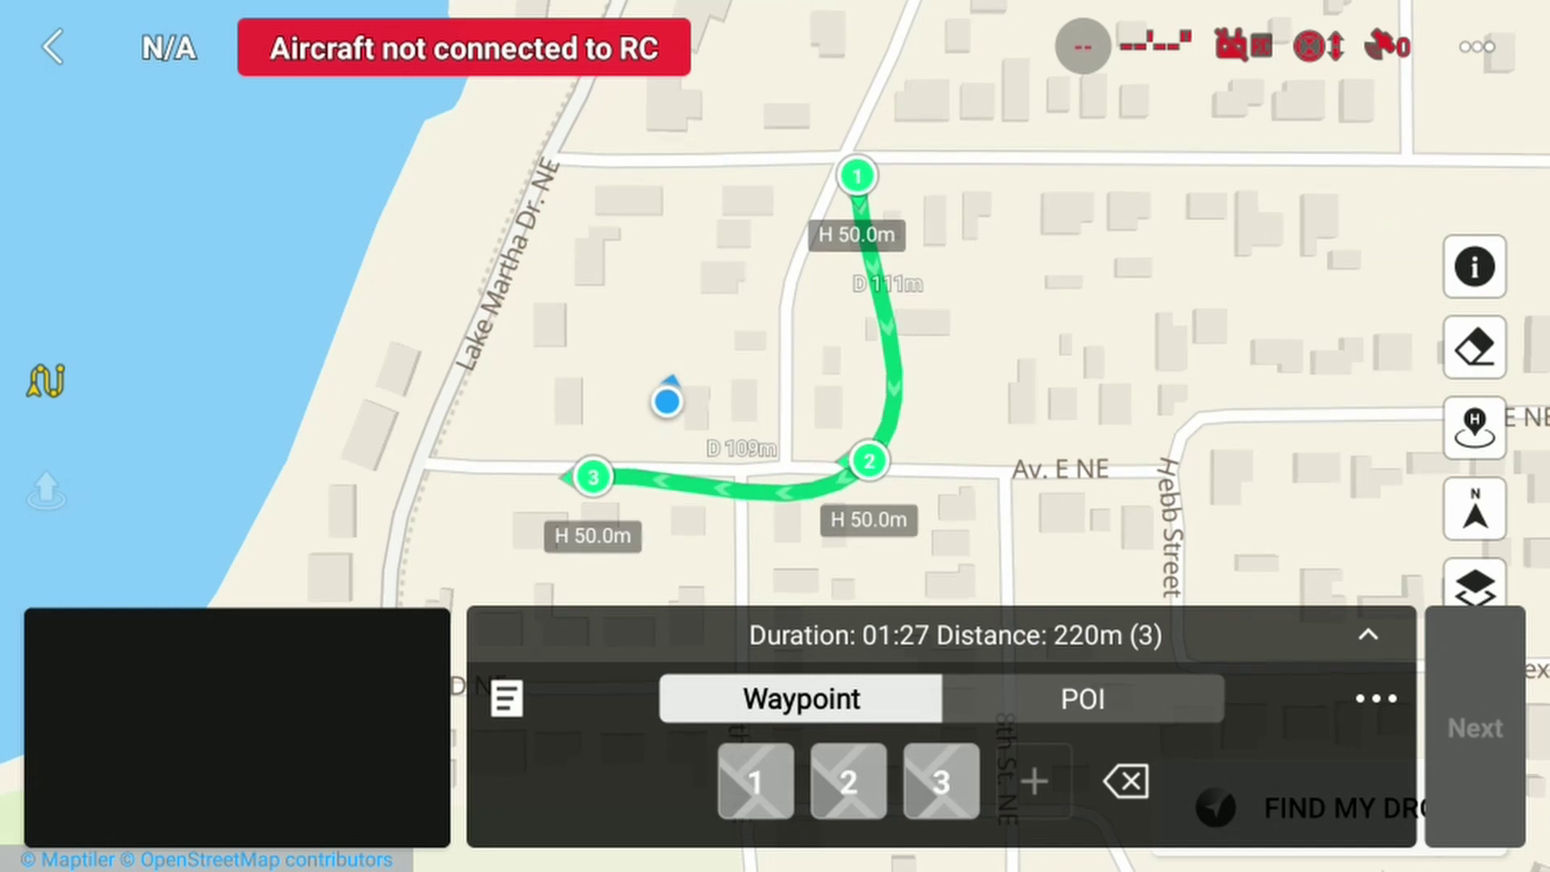
{"action": "left_click", "coordinate": [702, 162]}
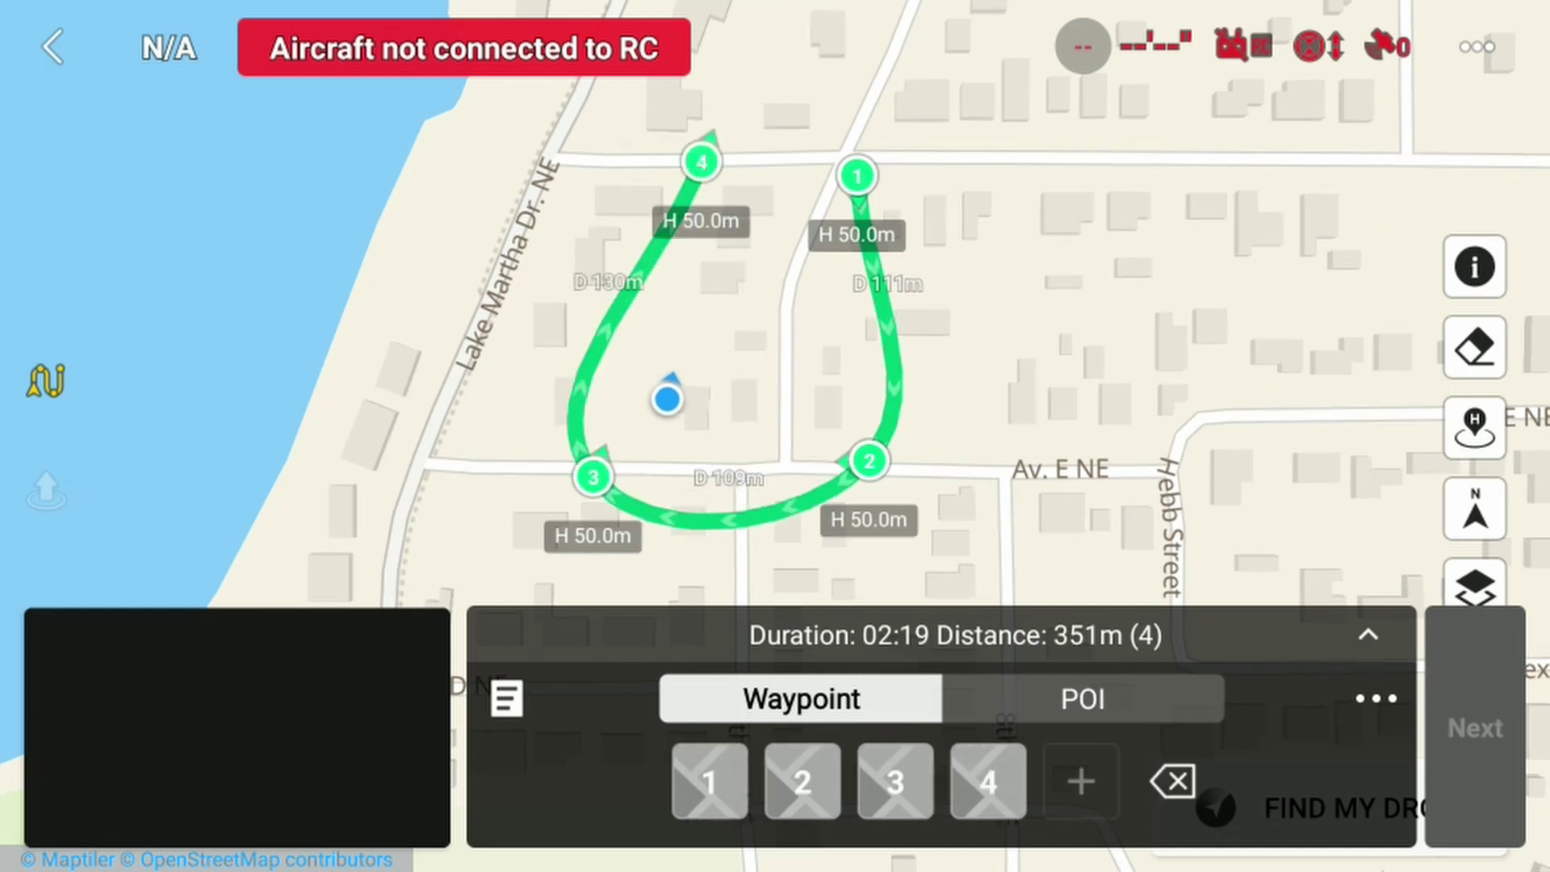
{"action": "left_click", "coordinate": [507, 699]}
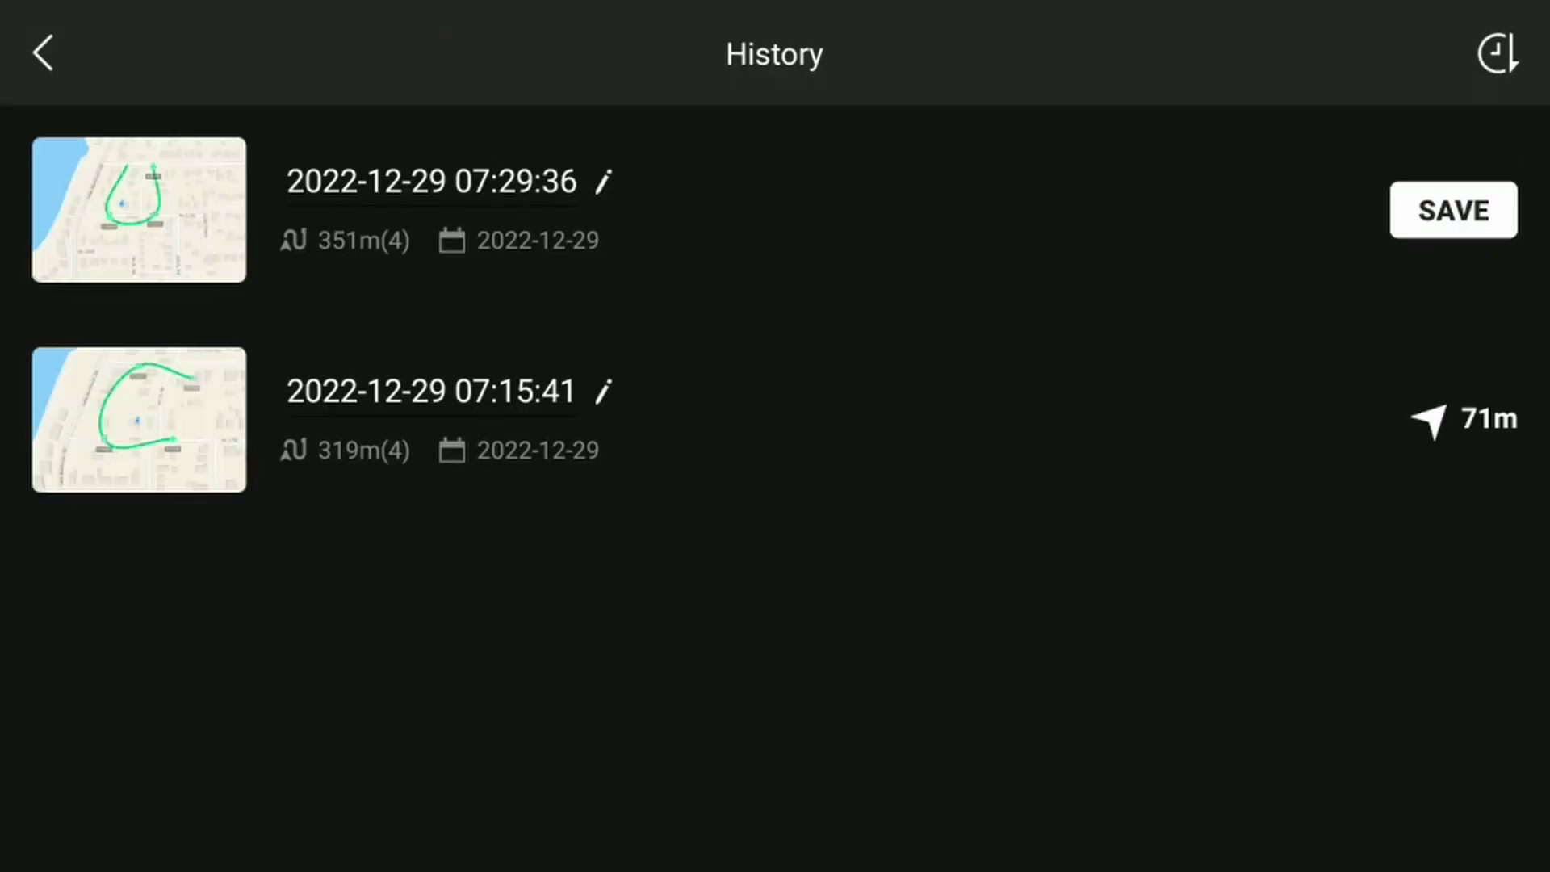
{"action": "left_click_drag", "start_coordinate": [1181, 451], "coordinate": [1038, 450]}
{"action": "left_click", "coordinate": [1479, 420]}
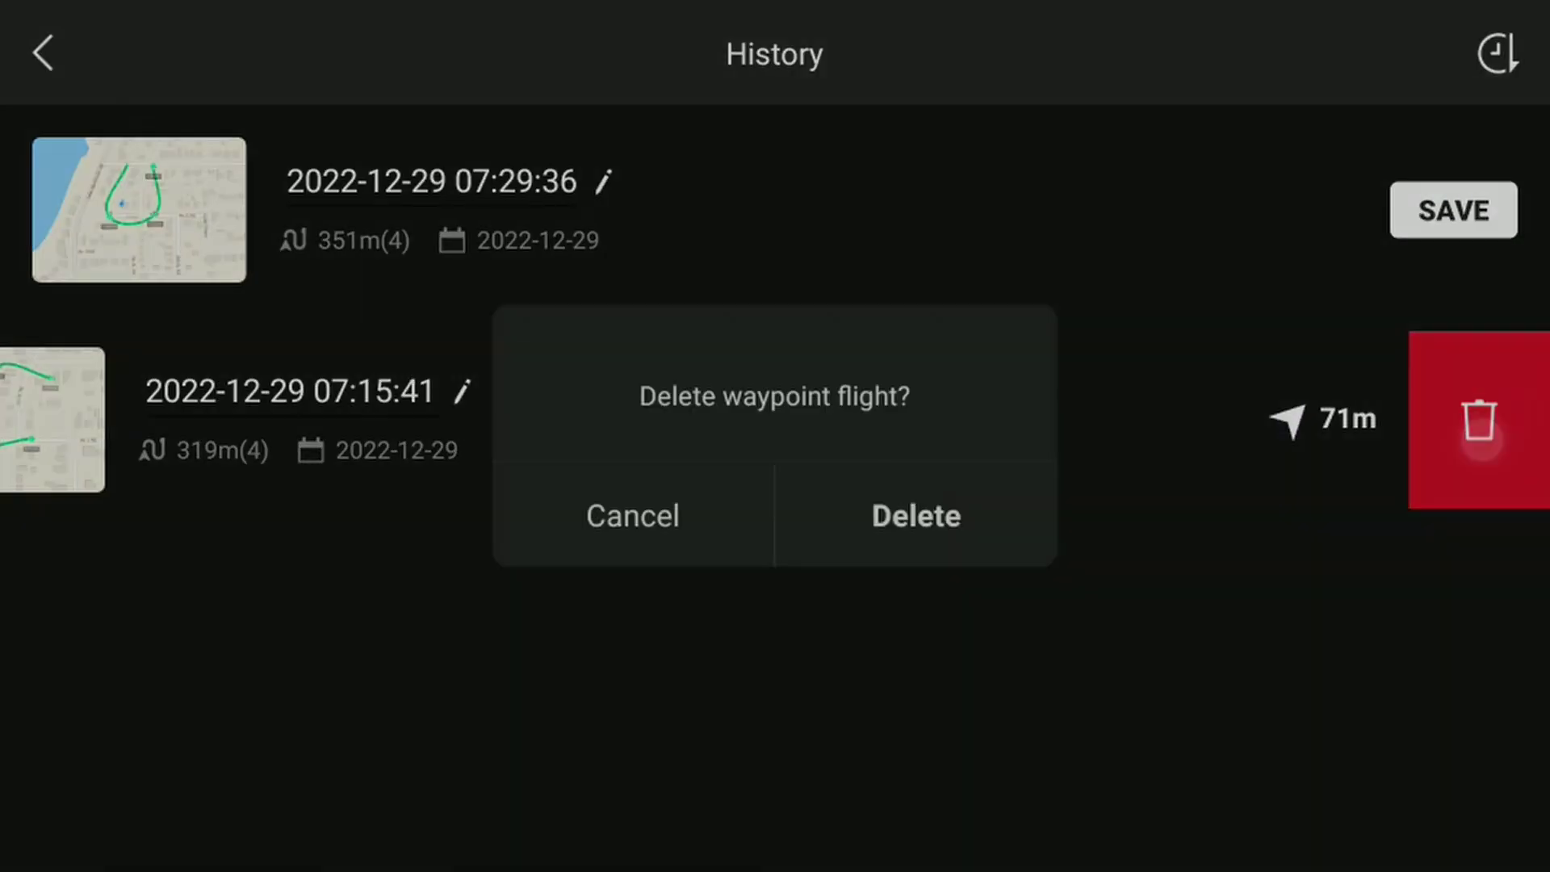
{"action": "left_click", "coordinate": [916, 515]}
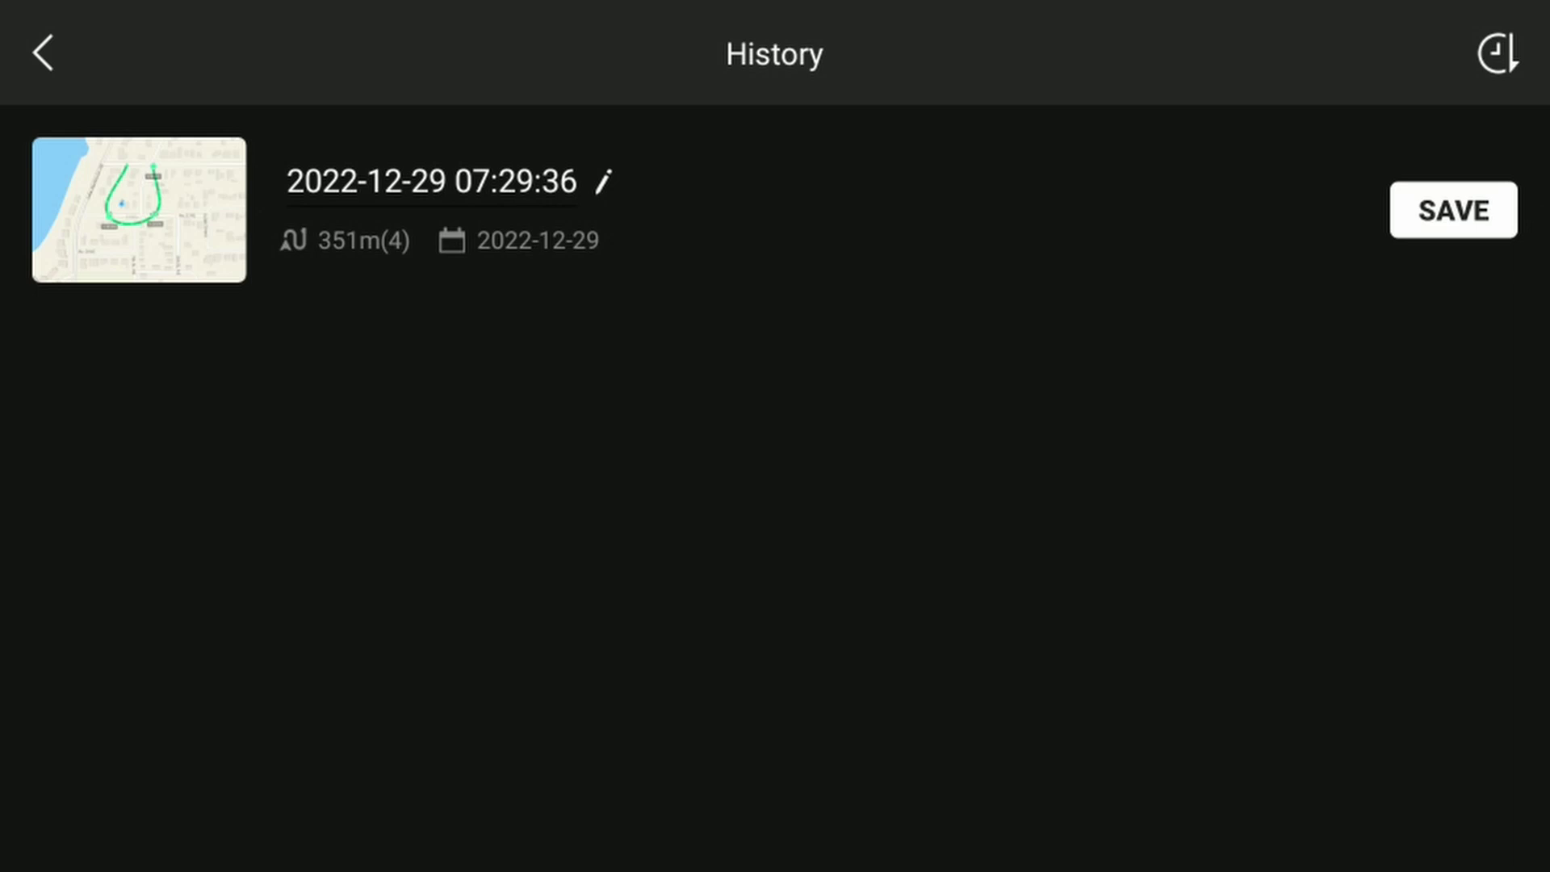
{"action": "left_click", "coordinate": [1453, 210]}
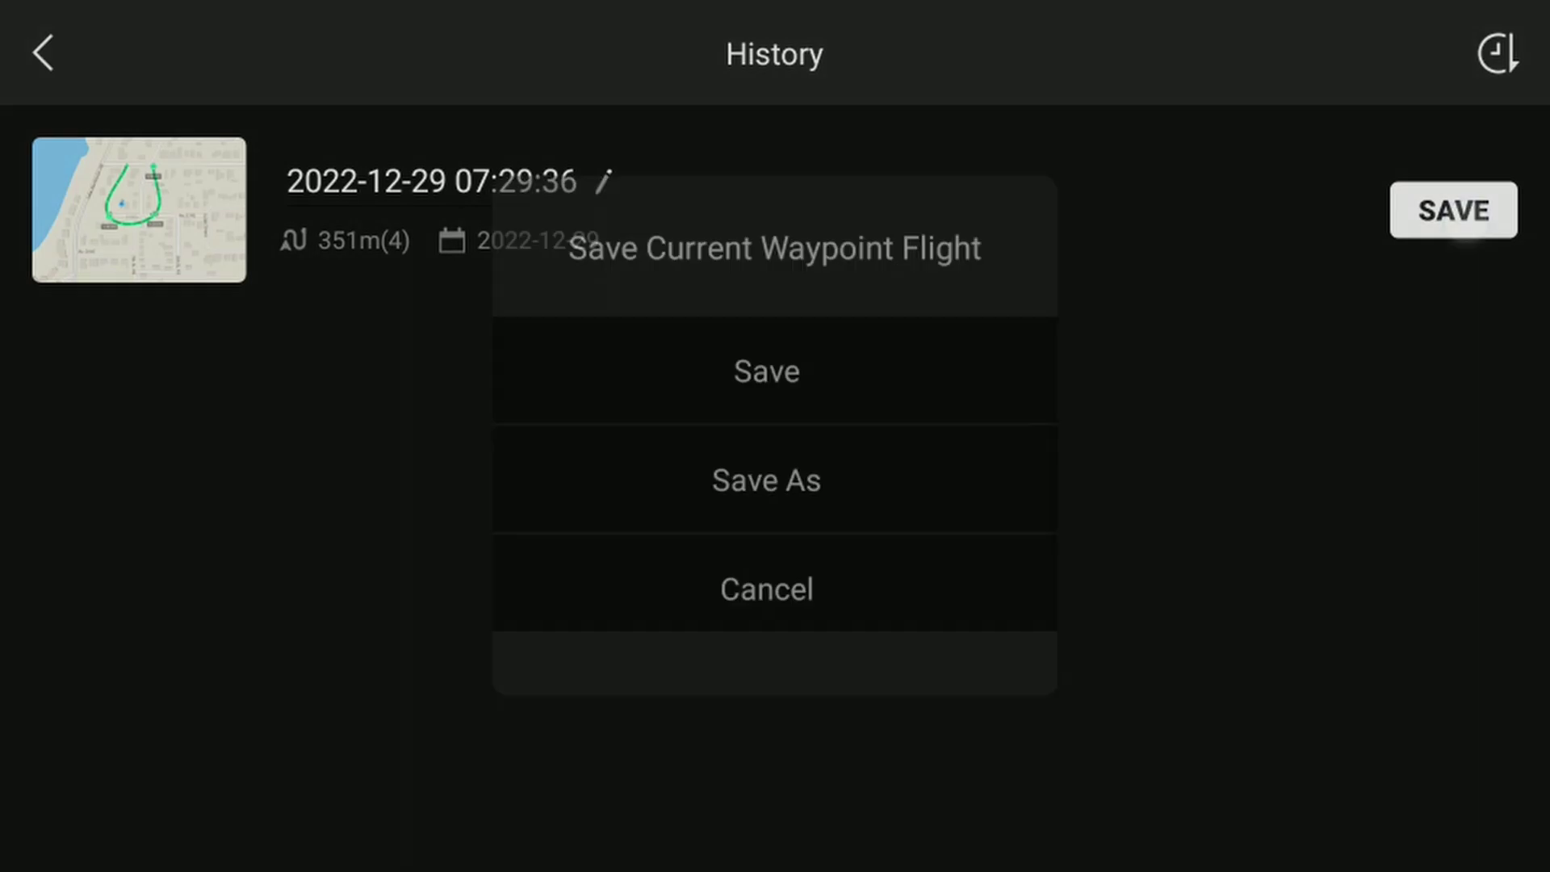
{"action": "left_click", "coordinate": [831, 374]}
{"action": "left_click", "coordinate": [43, 52]}
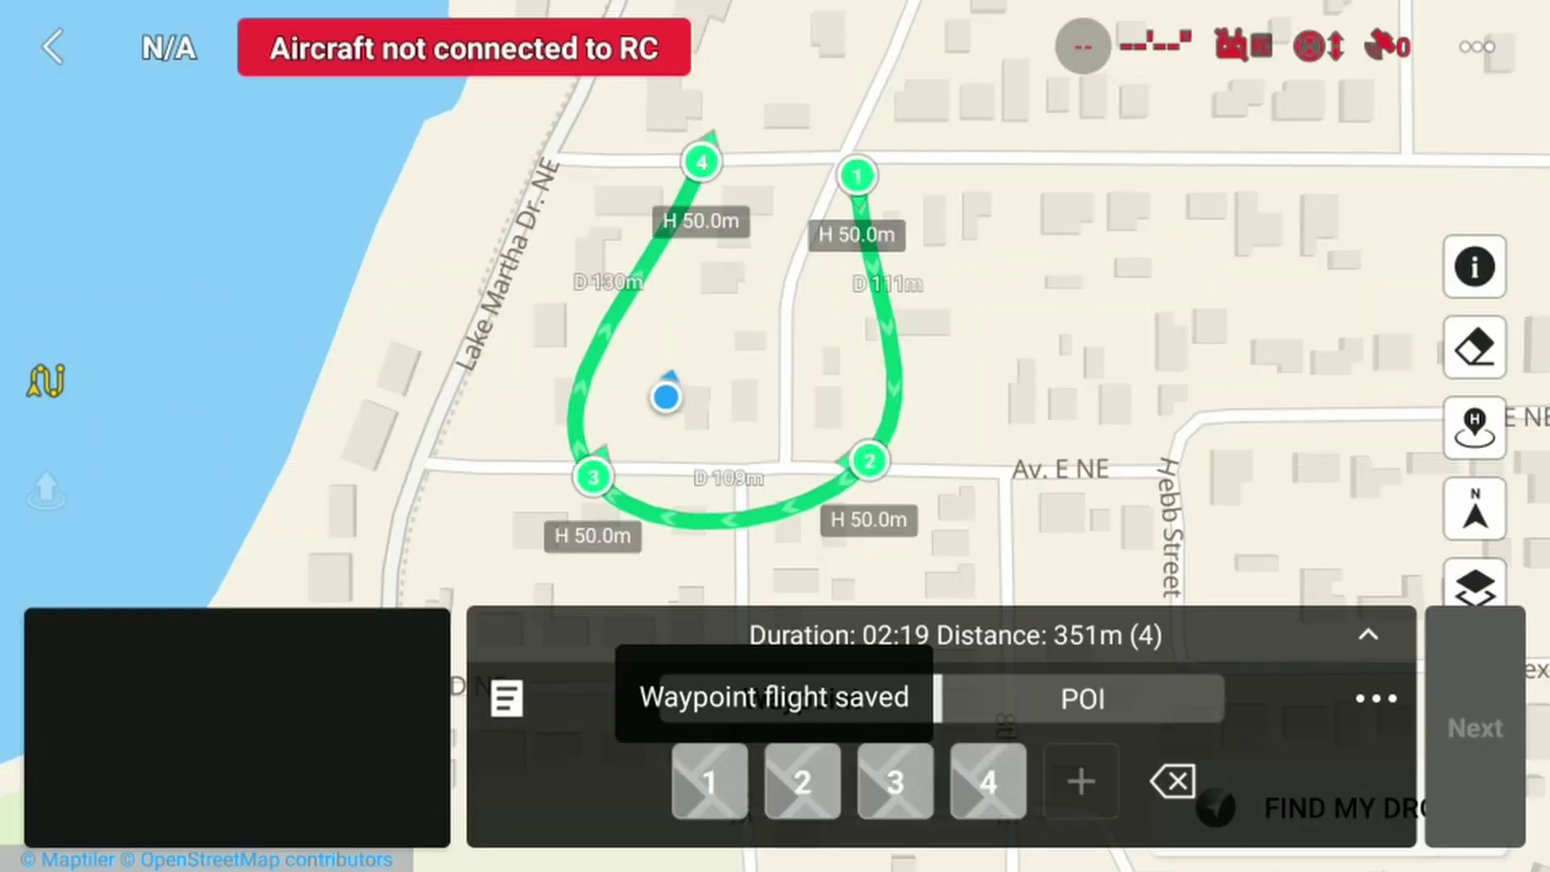
- Exit waypoint planning without saving again and reopen the planner with a blank plan
{"action": "left_click", "coordinate": [45, 380]}
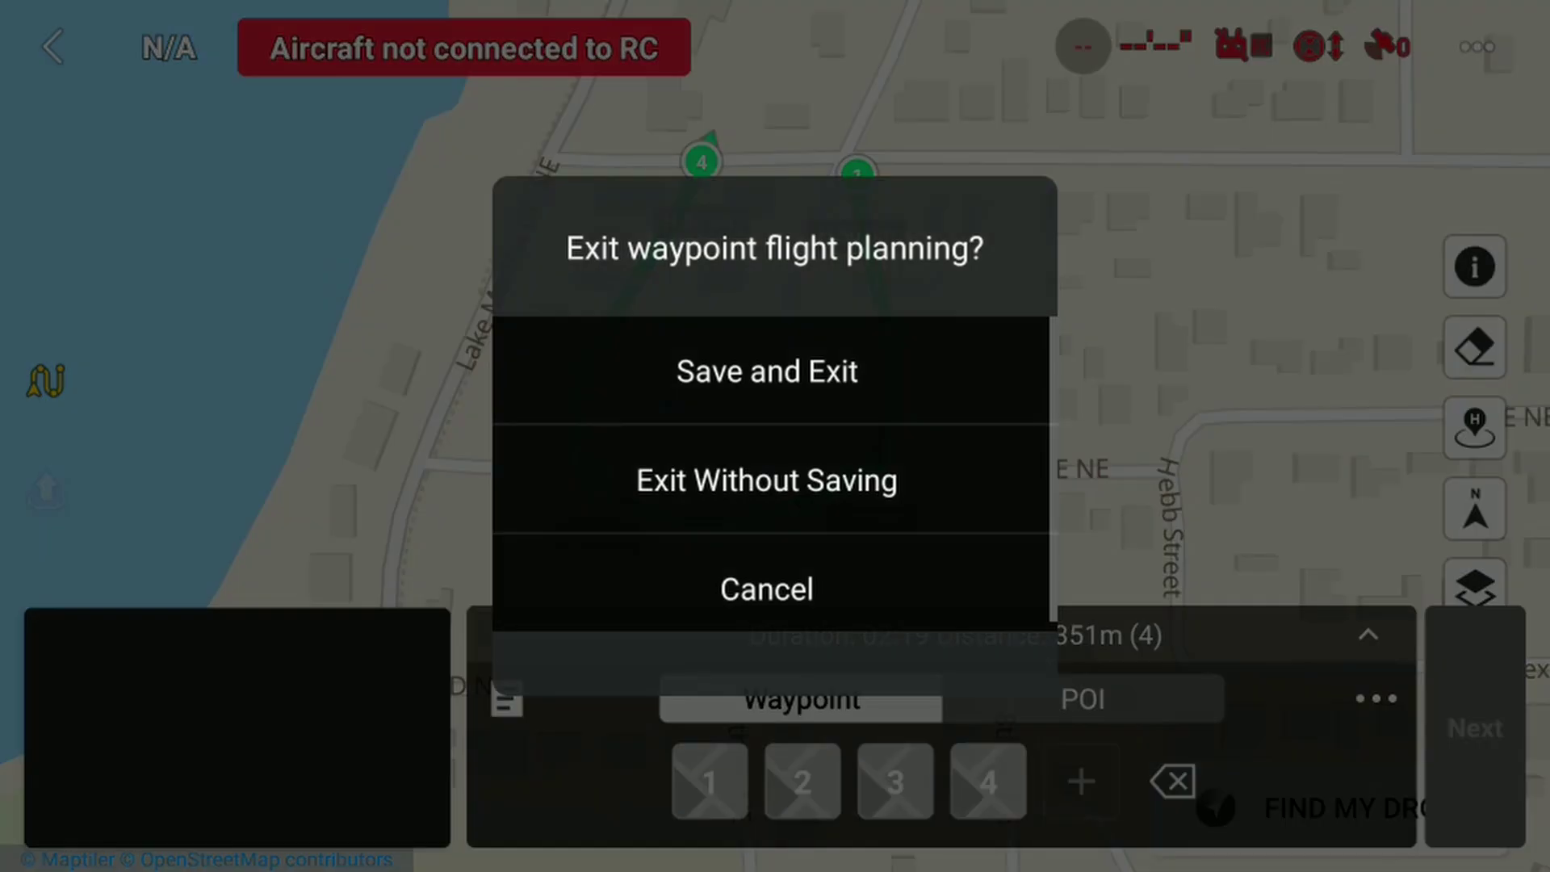
{"action": "left_click", "coordinate": [782, 479]}
{"action": "left_click", "coordinate": [43, 377]}
- Check the waypoint flight history for the saved mission and return to the map
{"action": "left_click", "coordinate": [518, 705]}
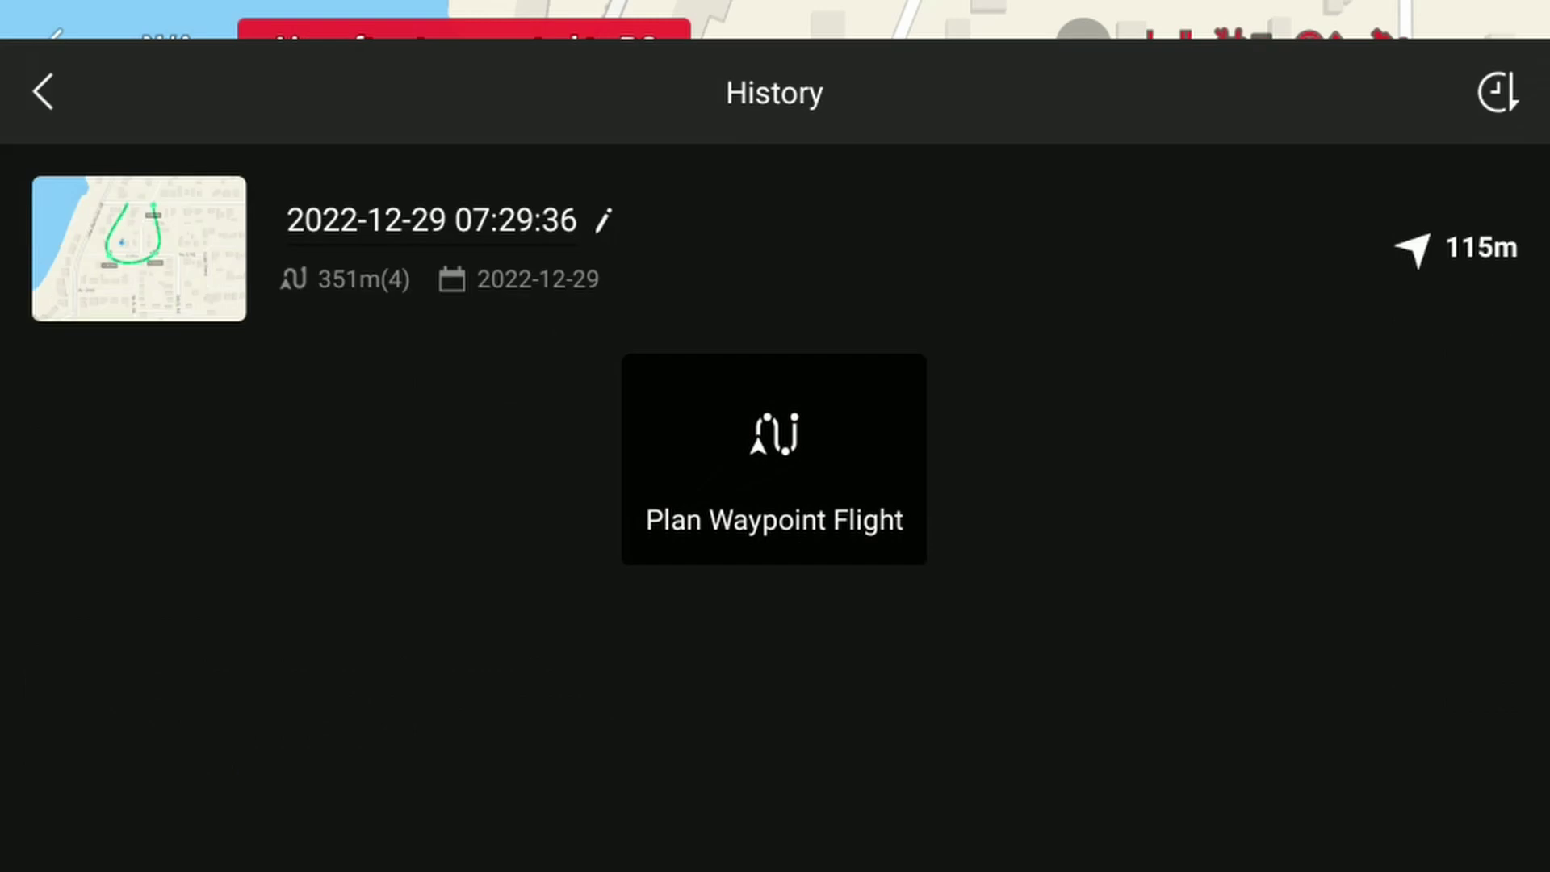
{"action": "left_click", "coordinate": [774, 459]}
{"action": "left_click", "coordinate": [43, 53]}
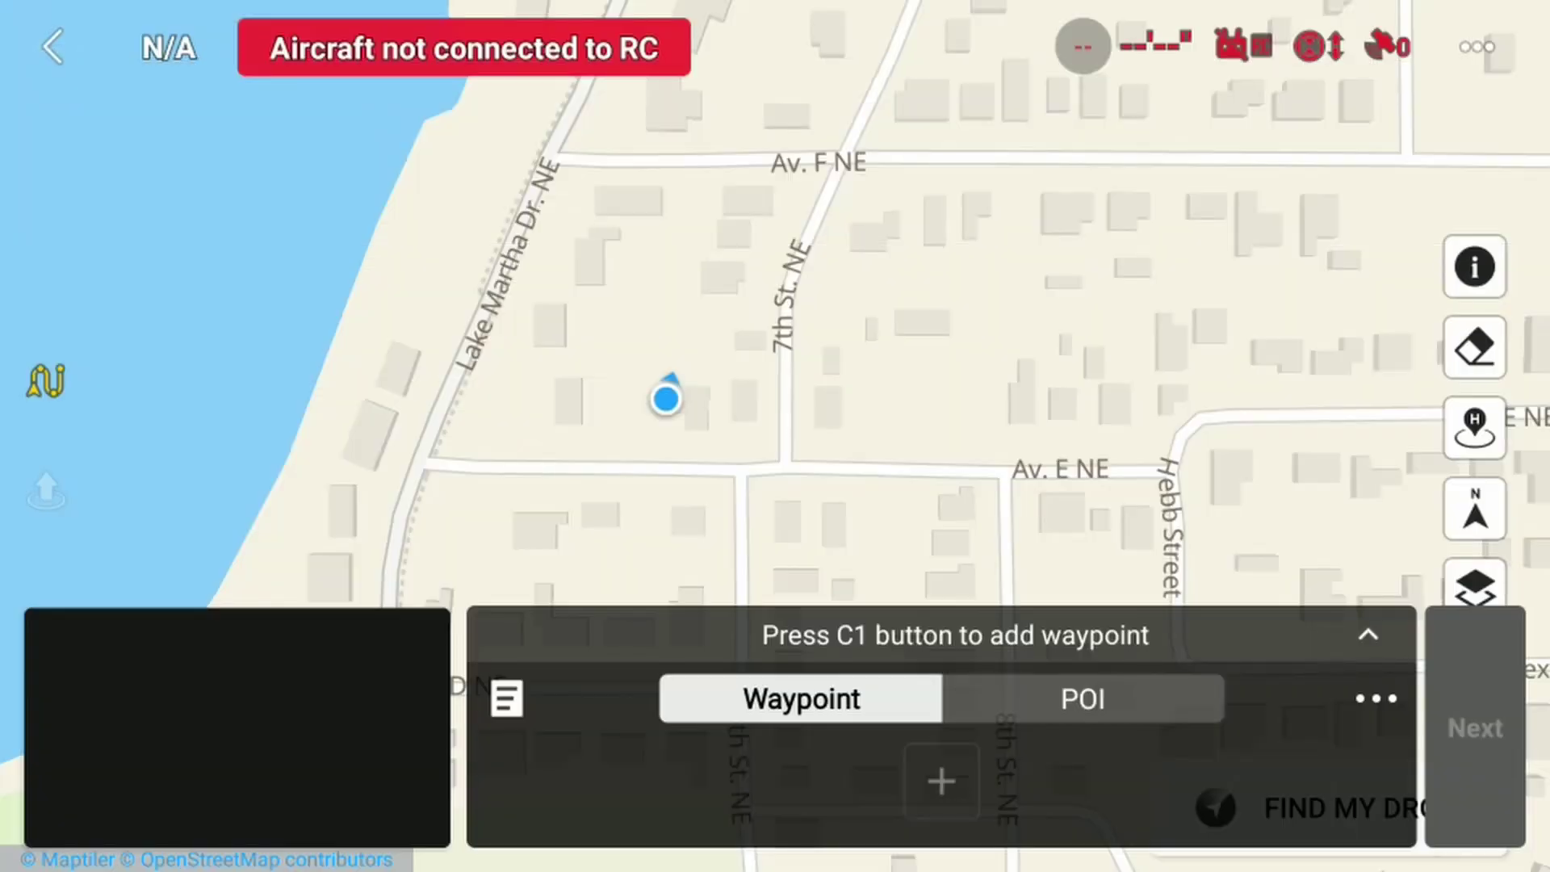
- Switch to the file manager by opening the SanDisk SD card and browse to the DJI RC internal storage
{"action": "left_click_drag", "start_coordinate": [1437, 4], "coordinate": [1459, 370]}
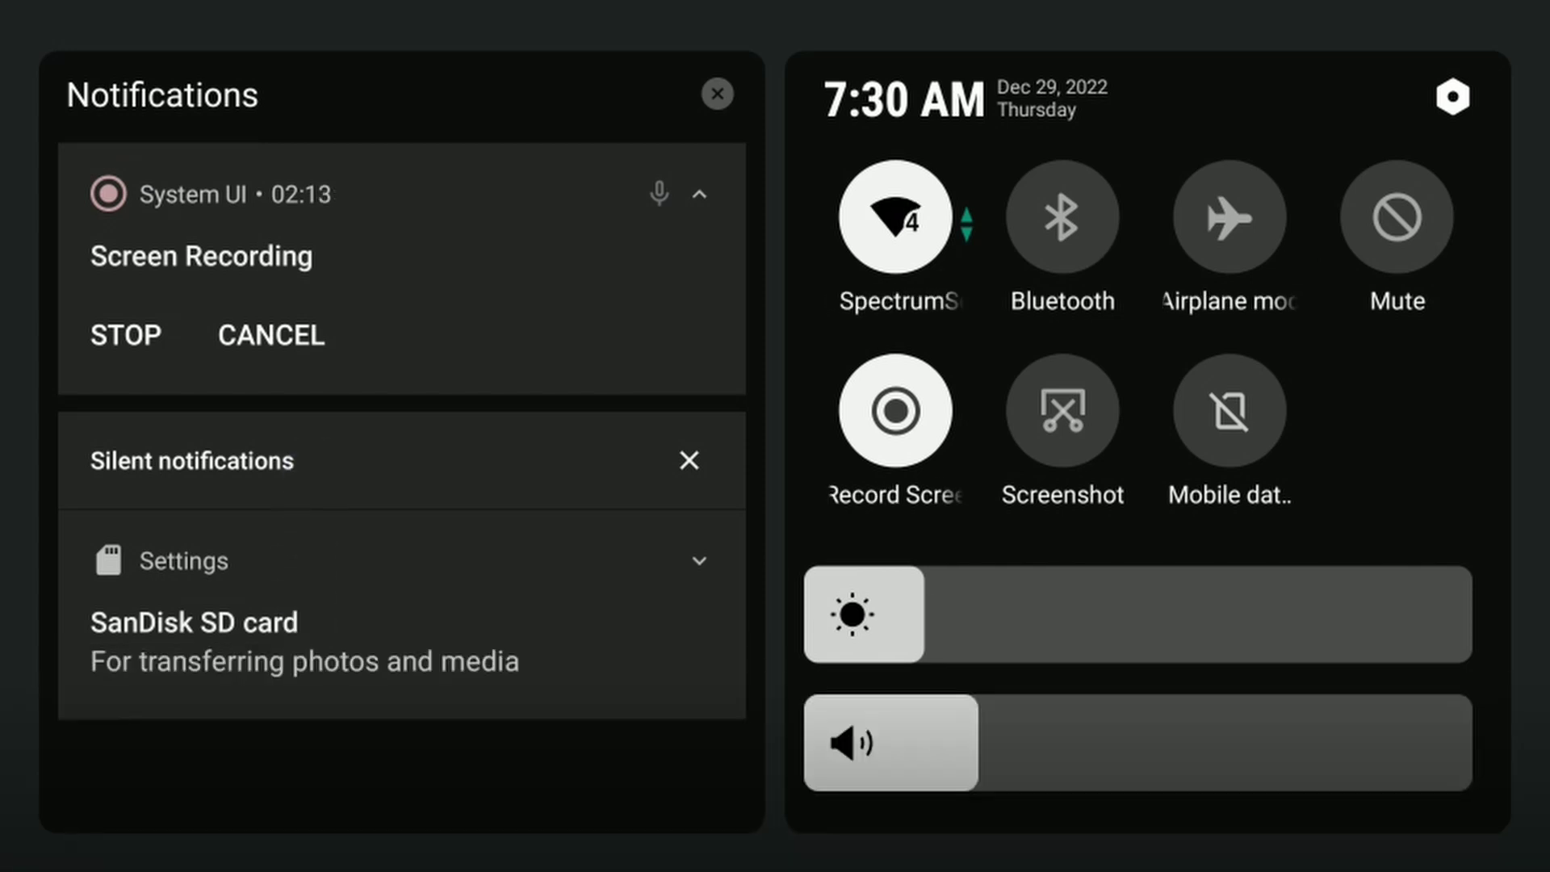
{"action": "left_click", "coordinate": [304, 638]}
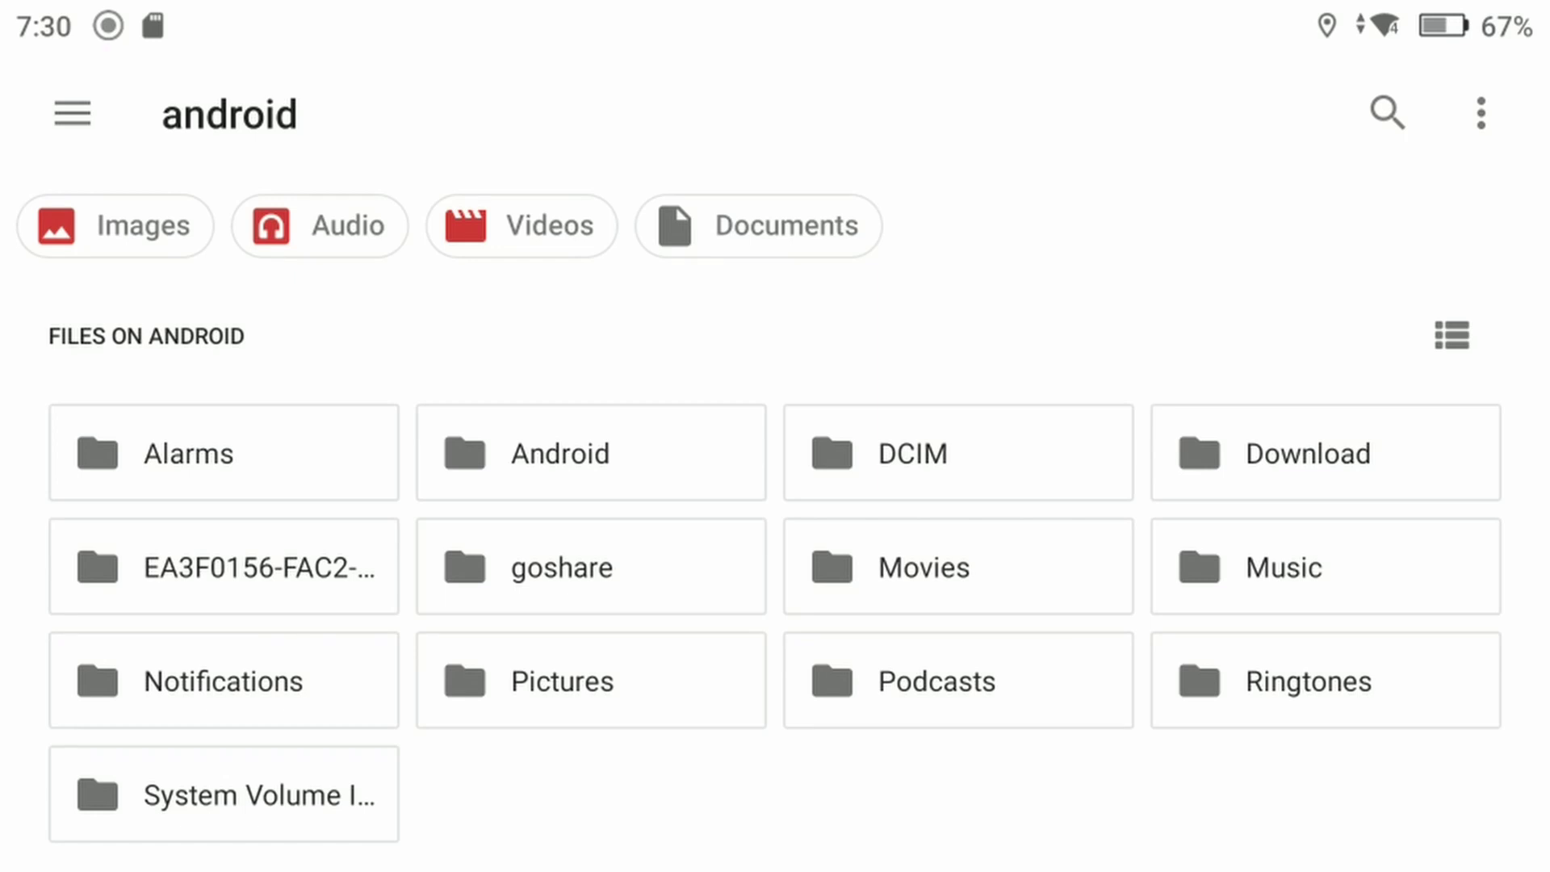
{"action": "left_click", "coordinate": [1480, 113]}
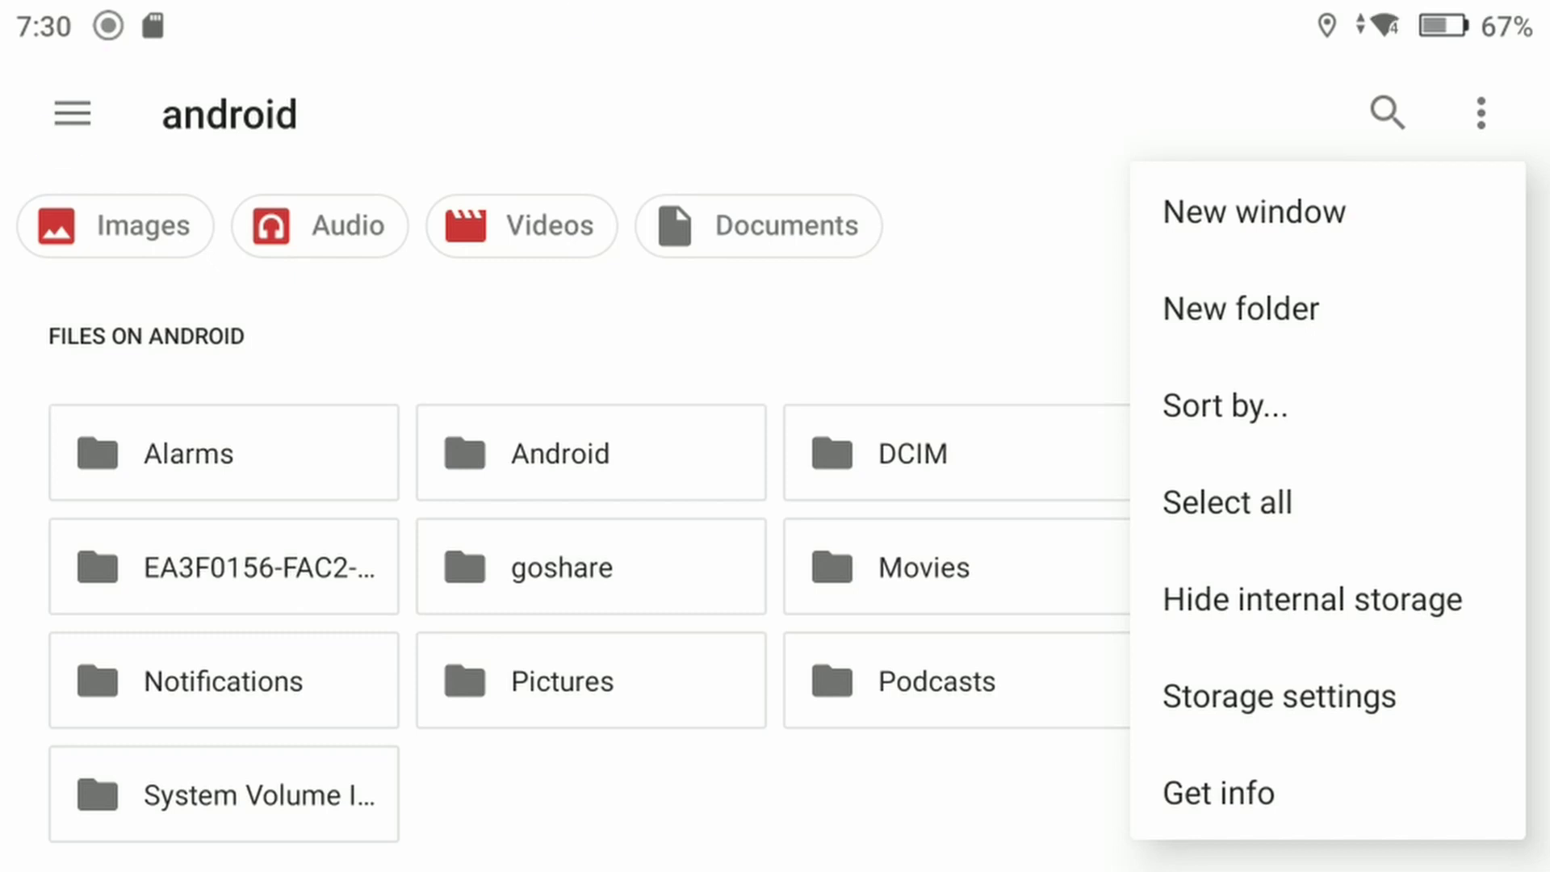
{"action": "key", "text": "Escape"}
{"action": "left_click", "coordinate": [72, 113]}
{"action": "left_click_drag", "start_coordinate": [270, 729], "coordinate": [298, 520]}
{"action": "left_click", "coordinate": [191, 664]}
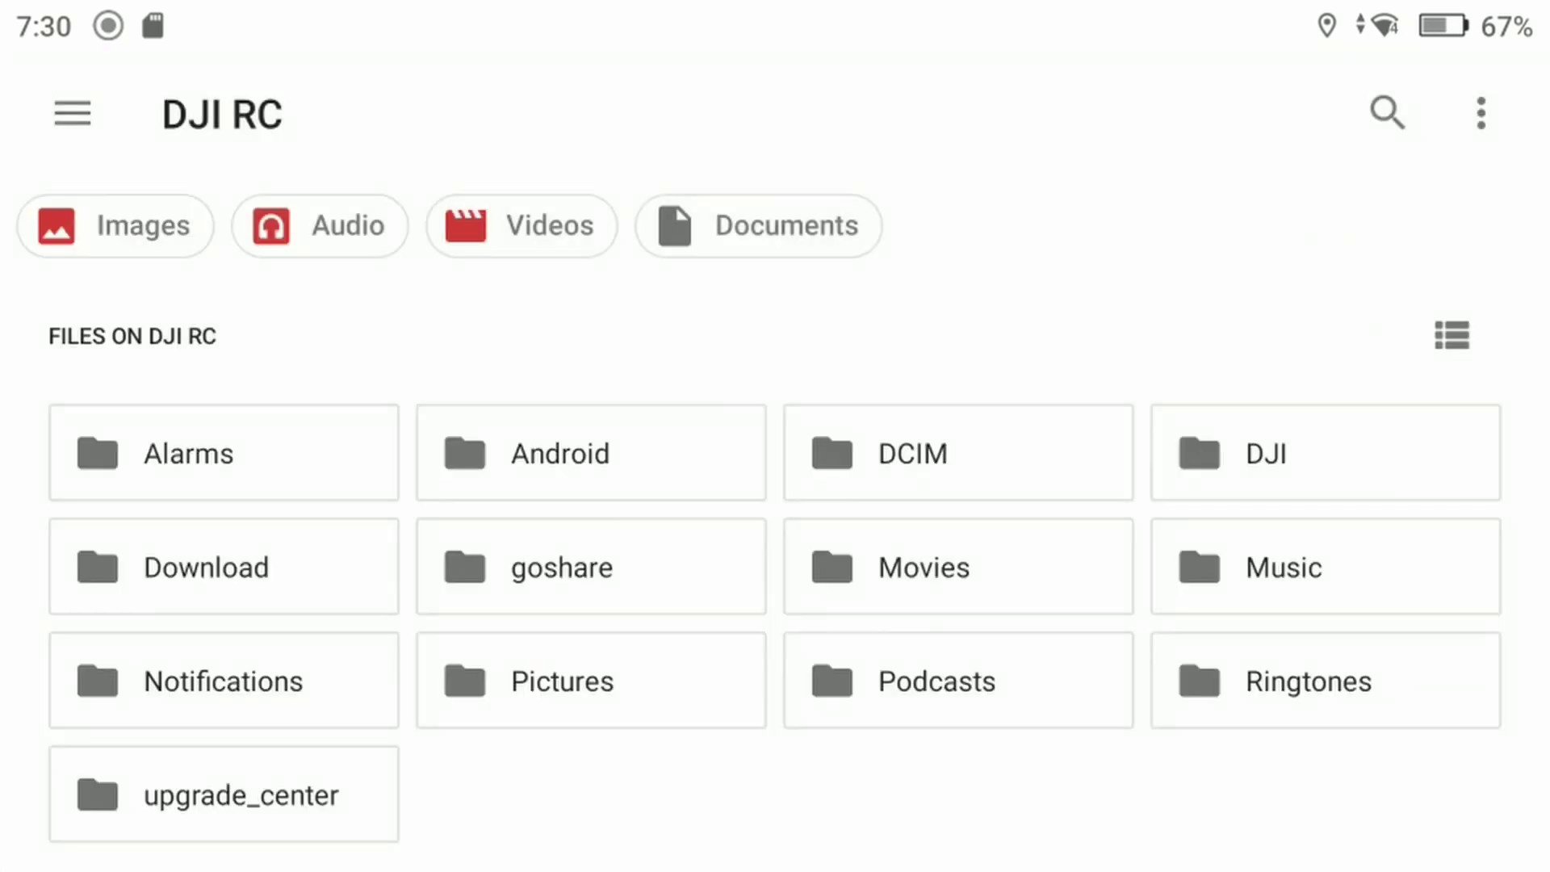
- Open the waypoint folder under Android/data/dji.go.v5/files on the DJI RC storage
{"action": "left_click", "coordinate": [568, 458]}
{"action": "left_click", "coordinate": [246, 450]}
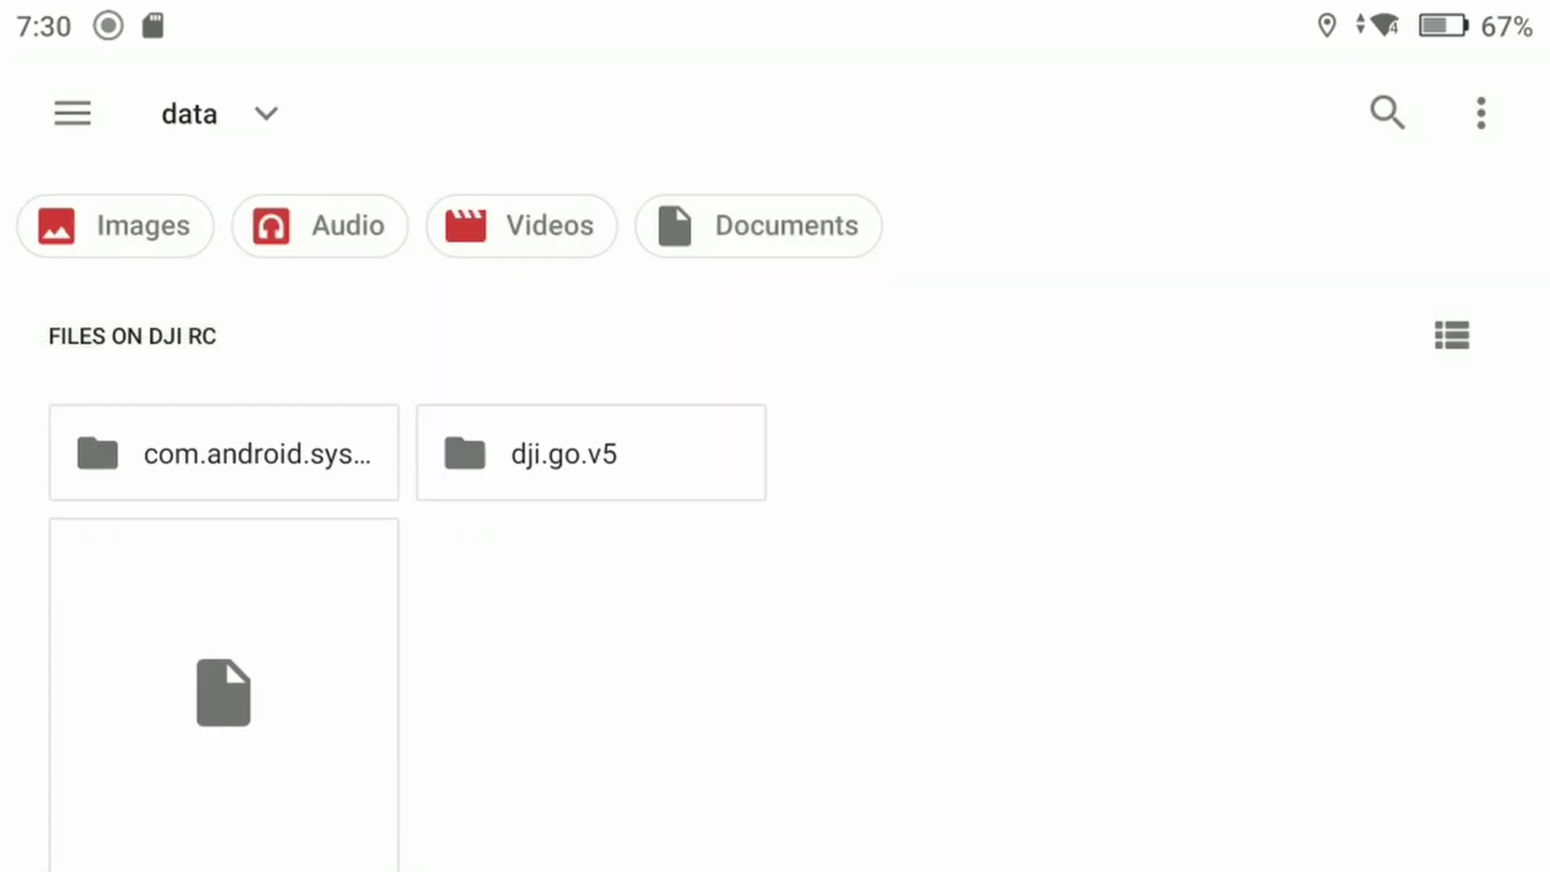
{"action": "left_click", "coordinate": [549, 436]}
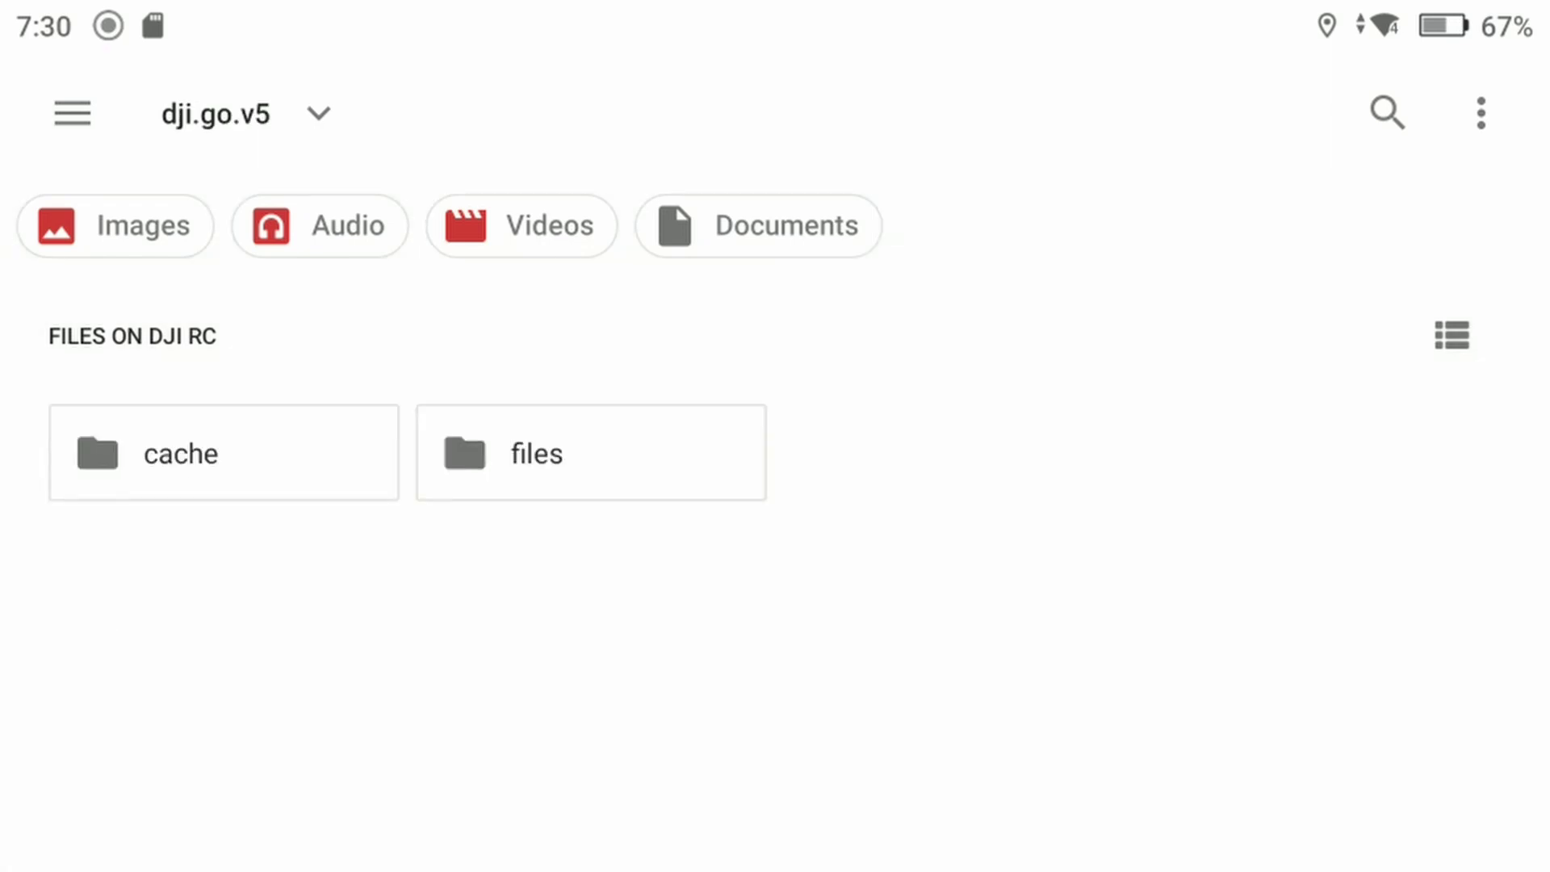
{"action": "left_click", "coordinate": [577, 478]}
{"action": "left_click", "coordinate": [571, 796]}
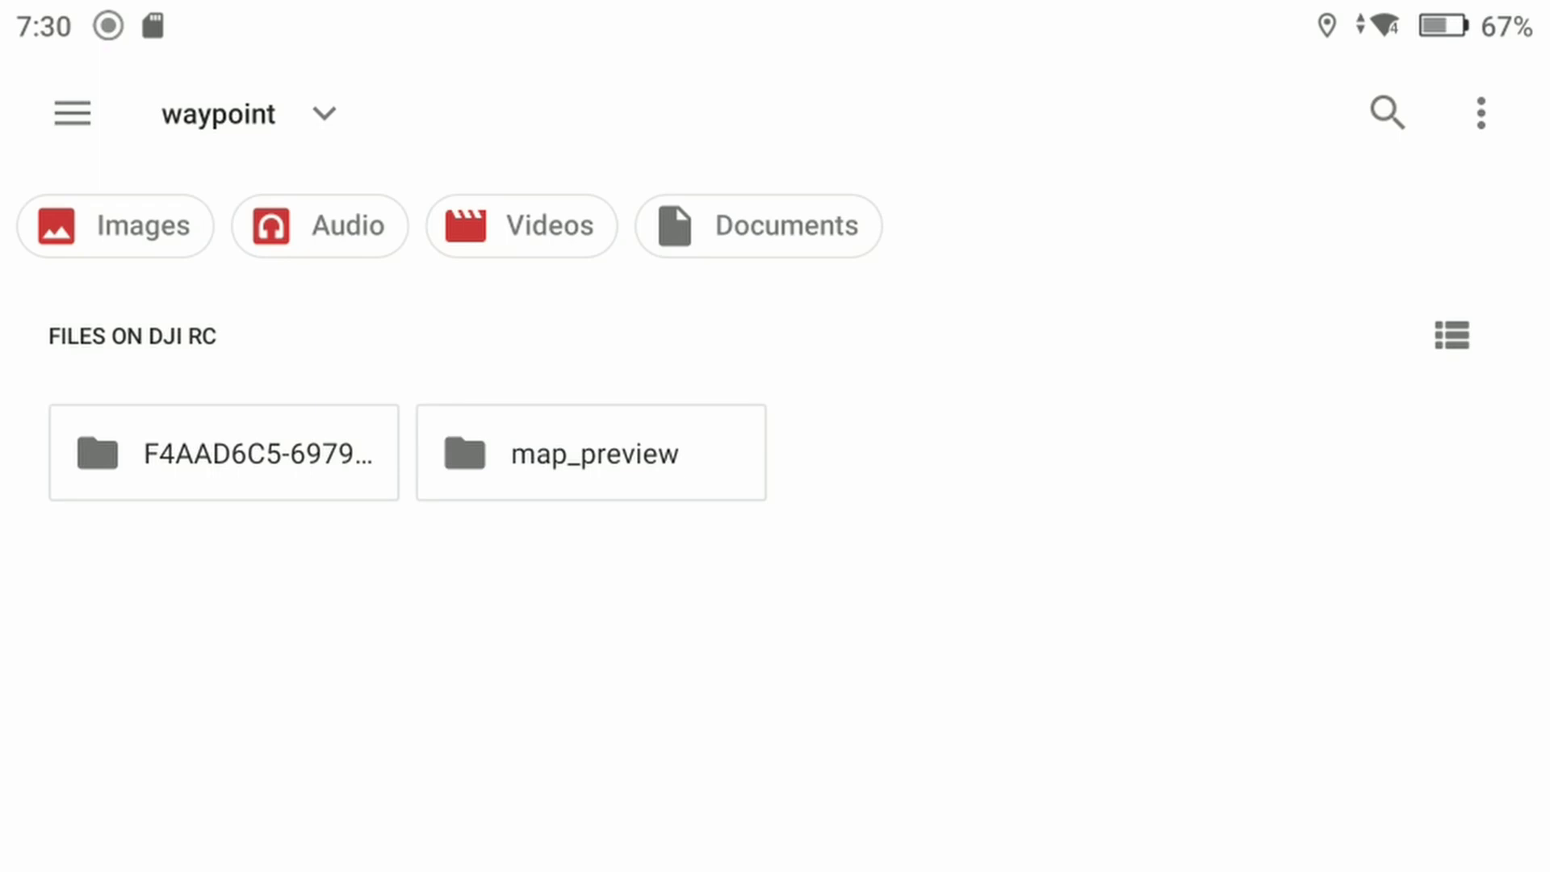
{"action": "left_click_drag", "start_coordinate": [591, 581], "coordinate": [671, 477]}
{"action": "left_click_drag", "start_coordinate": [629, 549], "coordinate": [627, 613]}
- Examine the contents of the mission folder starting with F4AAD6C5-6979 and return to the waypoint folder
{"action": "left_click", "coordinate": [249, 453]}
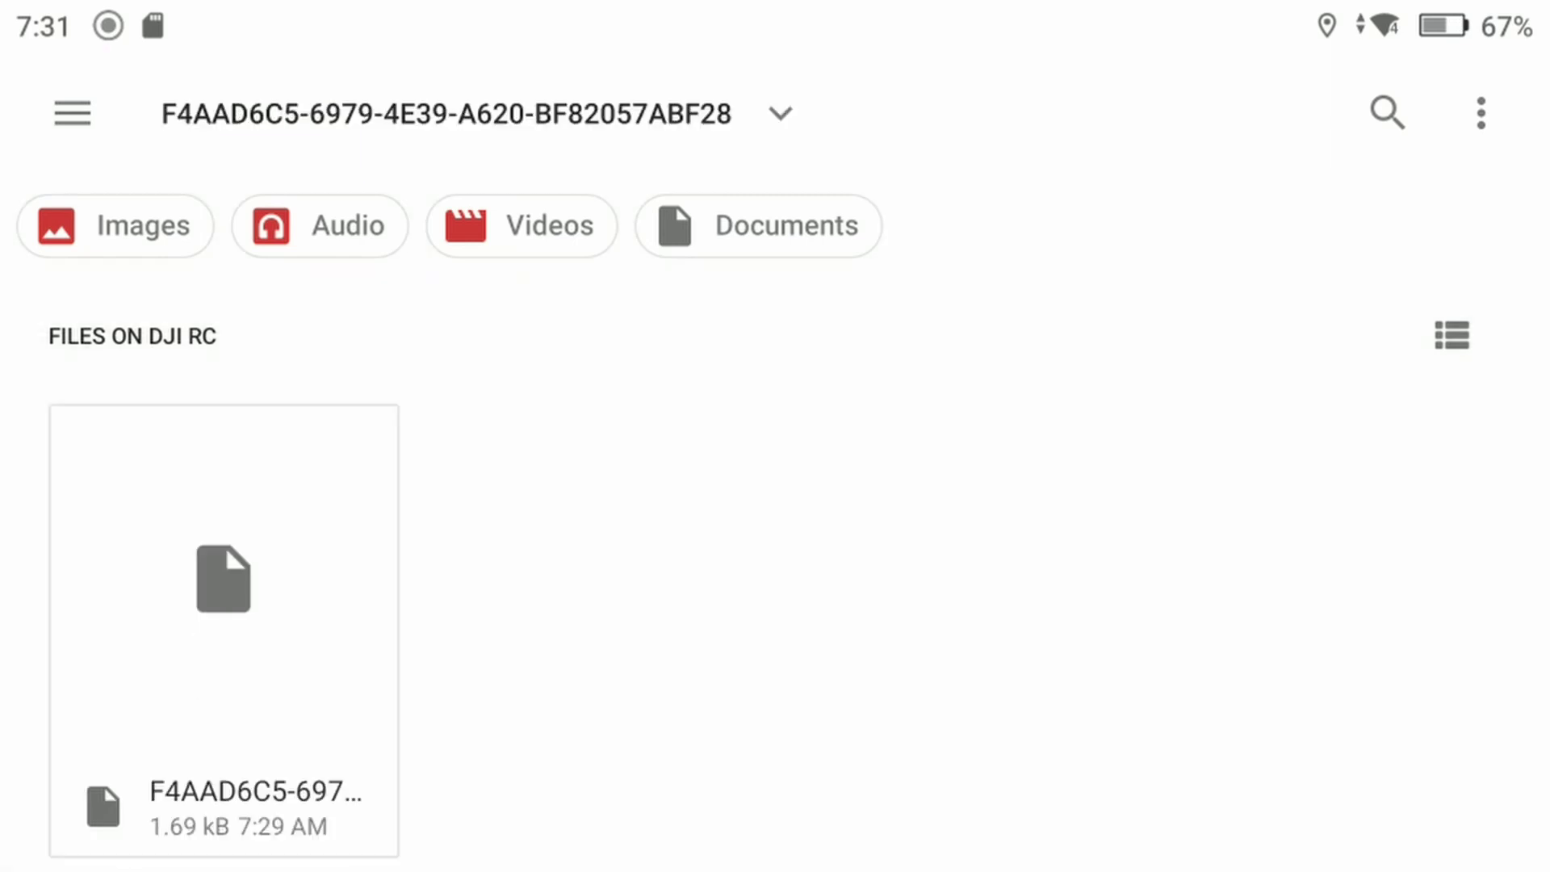
{"action": "left_click", "coordinate": [447, 113]}
{"action": "left_click", "coordinate": [296, 601]}
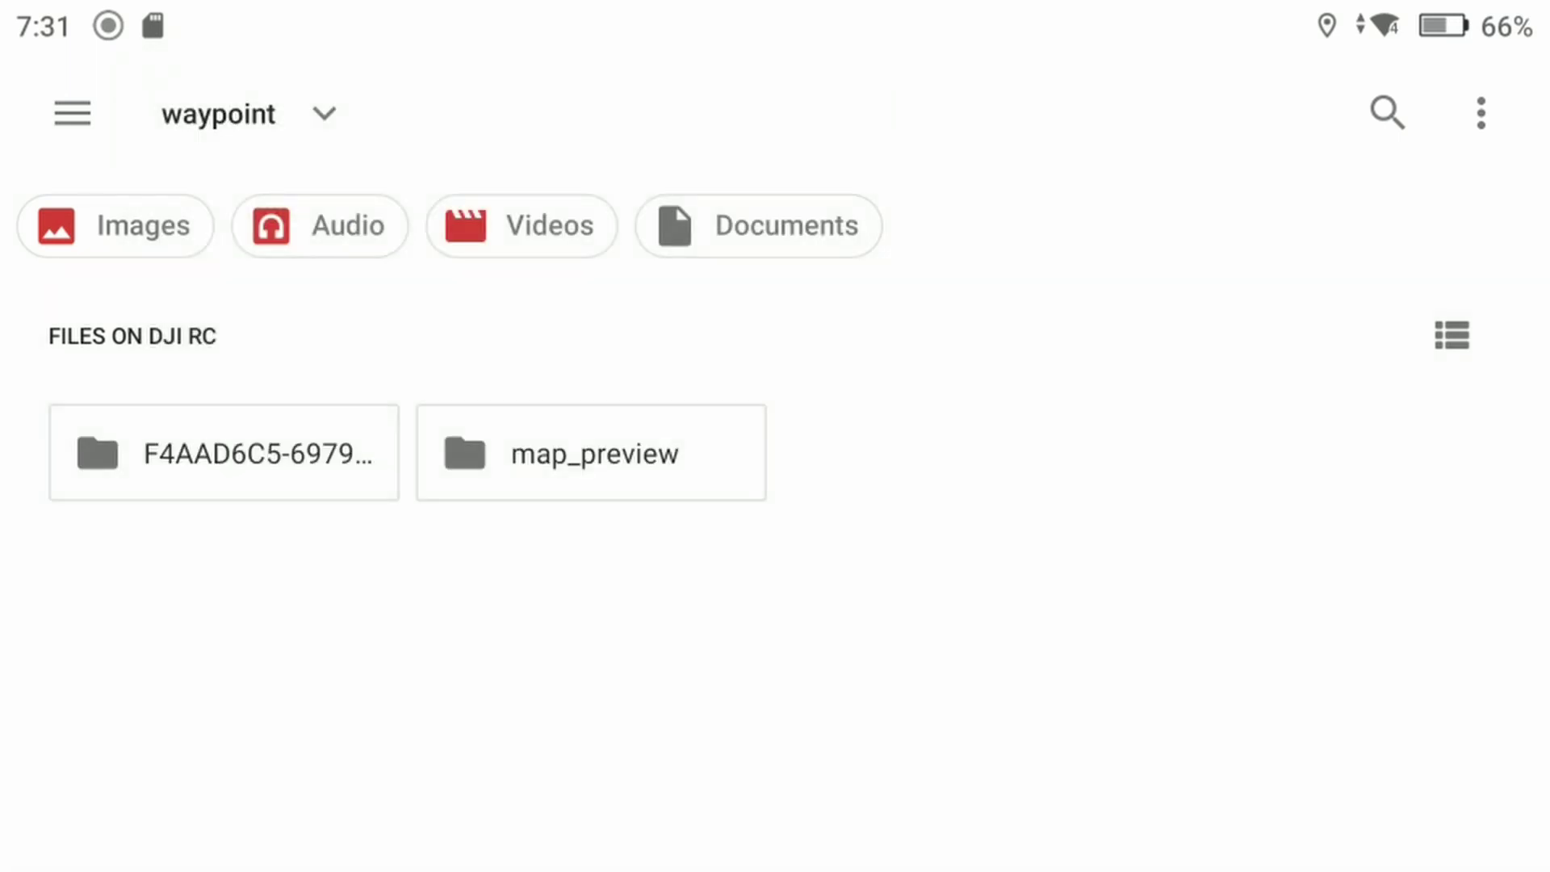
- Copy the mission folder starting with F4AAD6C5-6979 to the root of the android SD card
{"action": "left_click", "coordinate": [224, 452]}
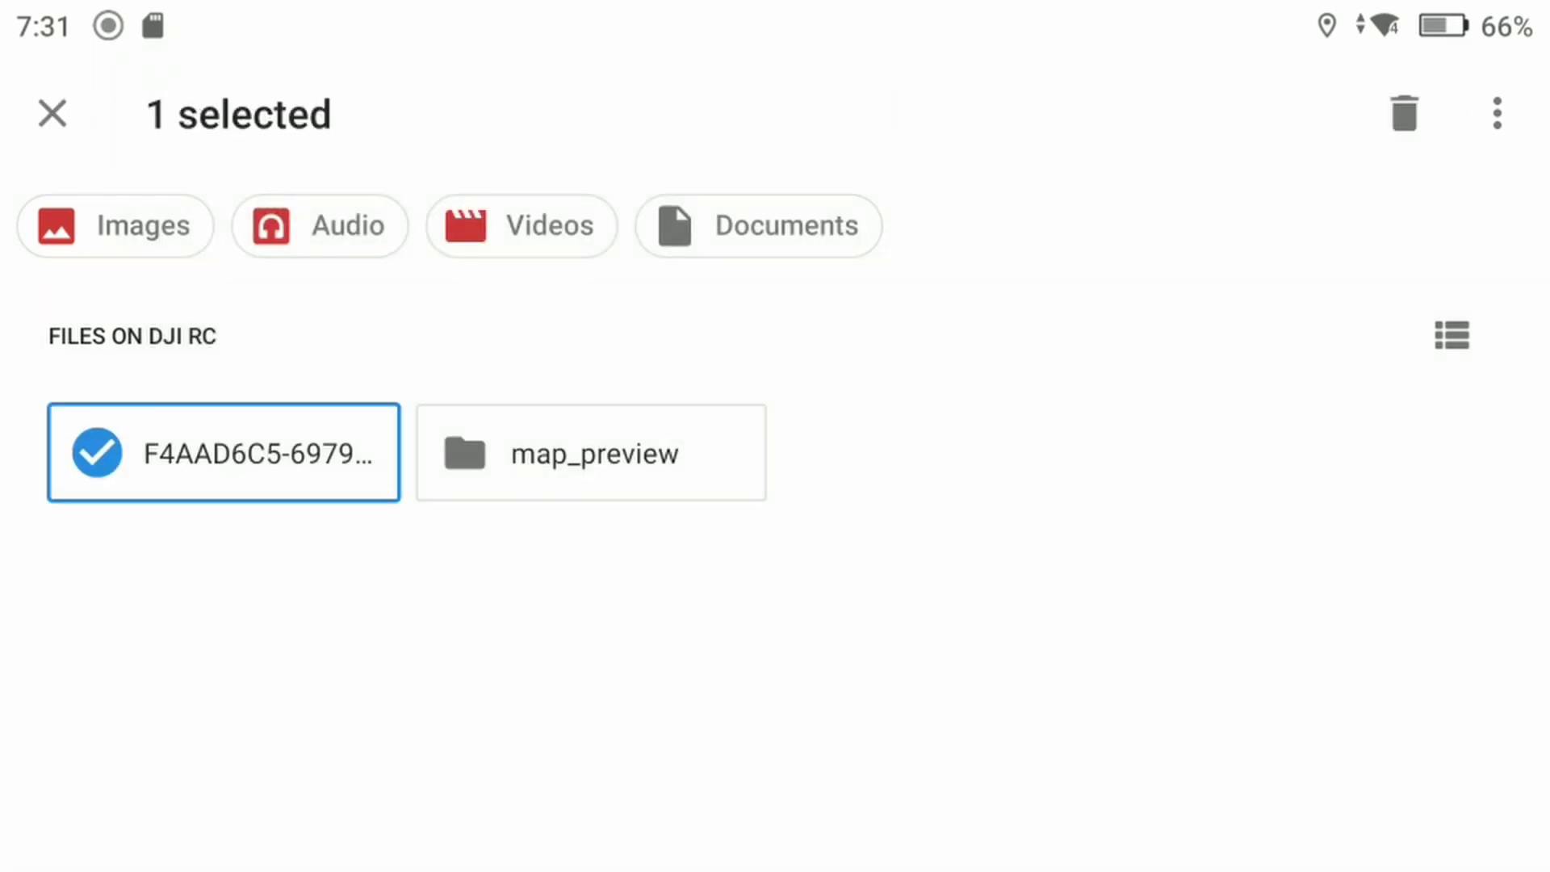
{"action": "left_click", "coordinate": [1496, 113]}
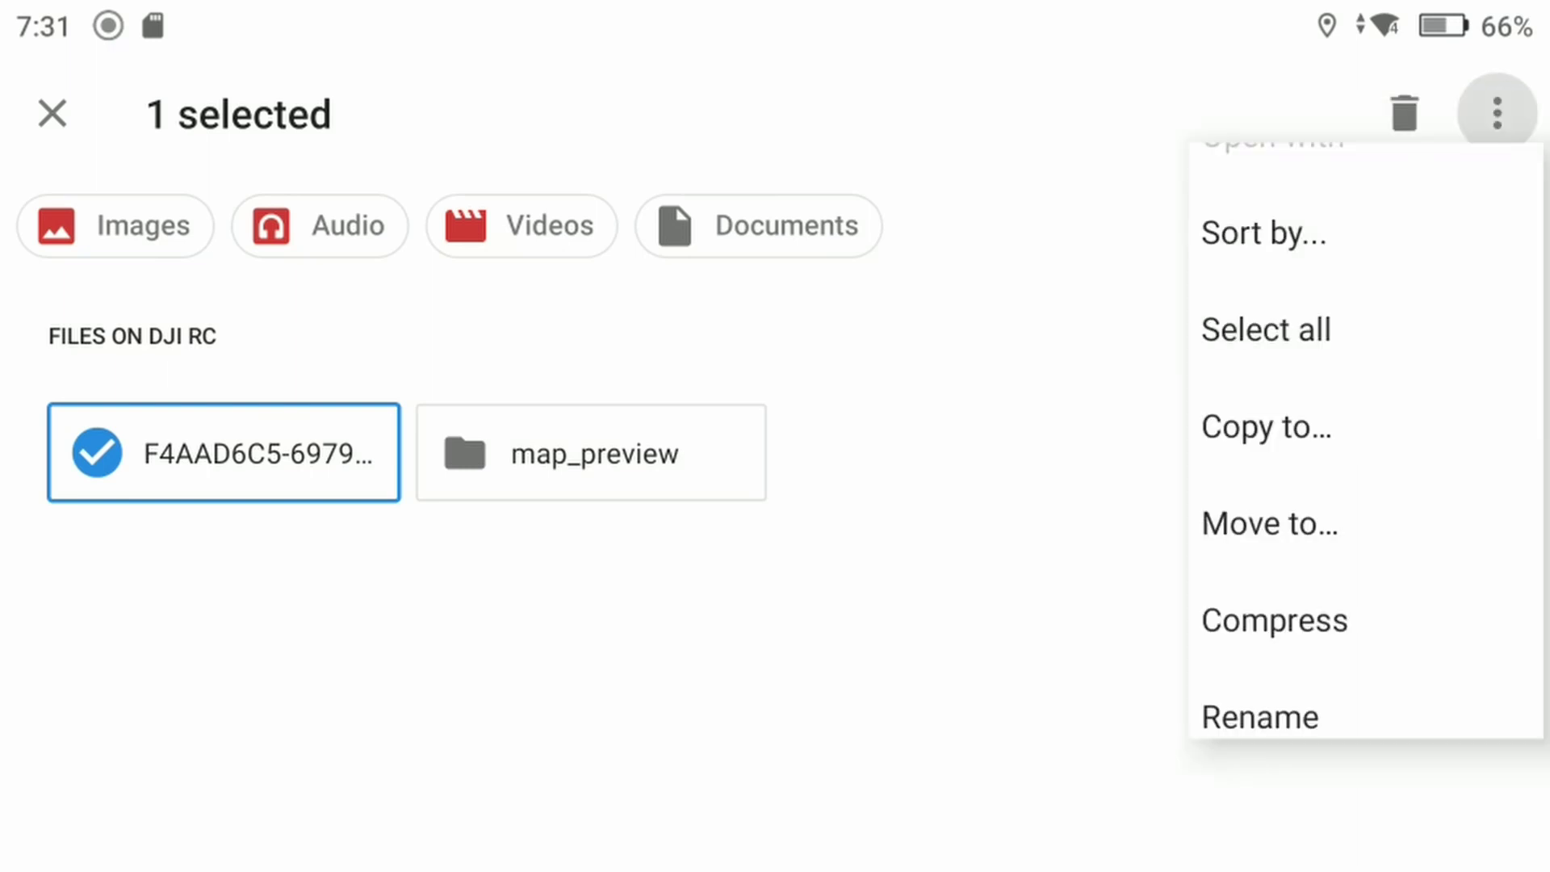
{"action": "left_click", "coordinate": [1287, 505]}
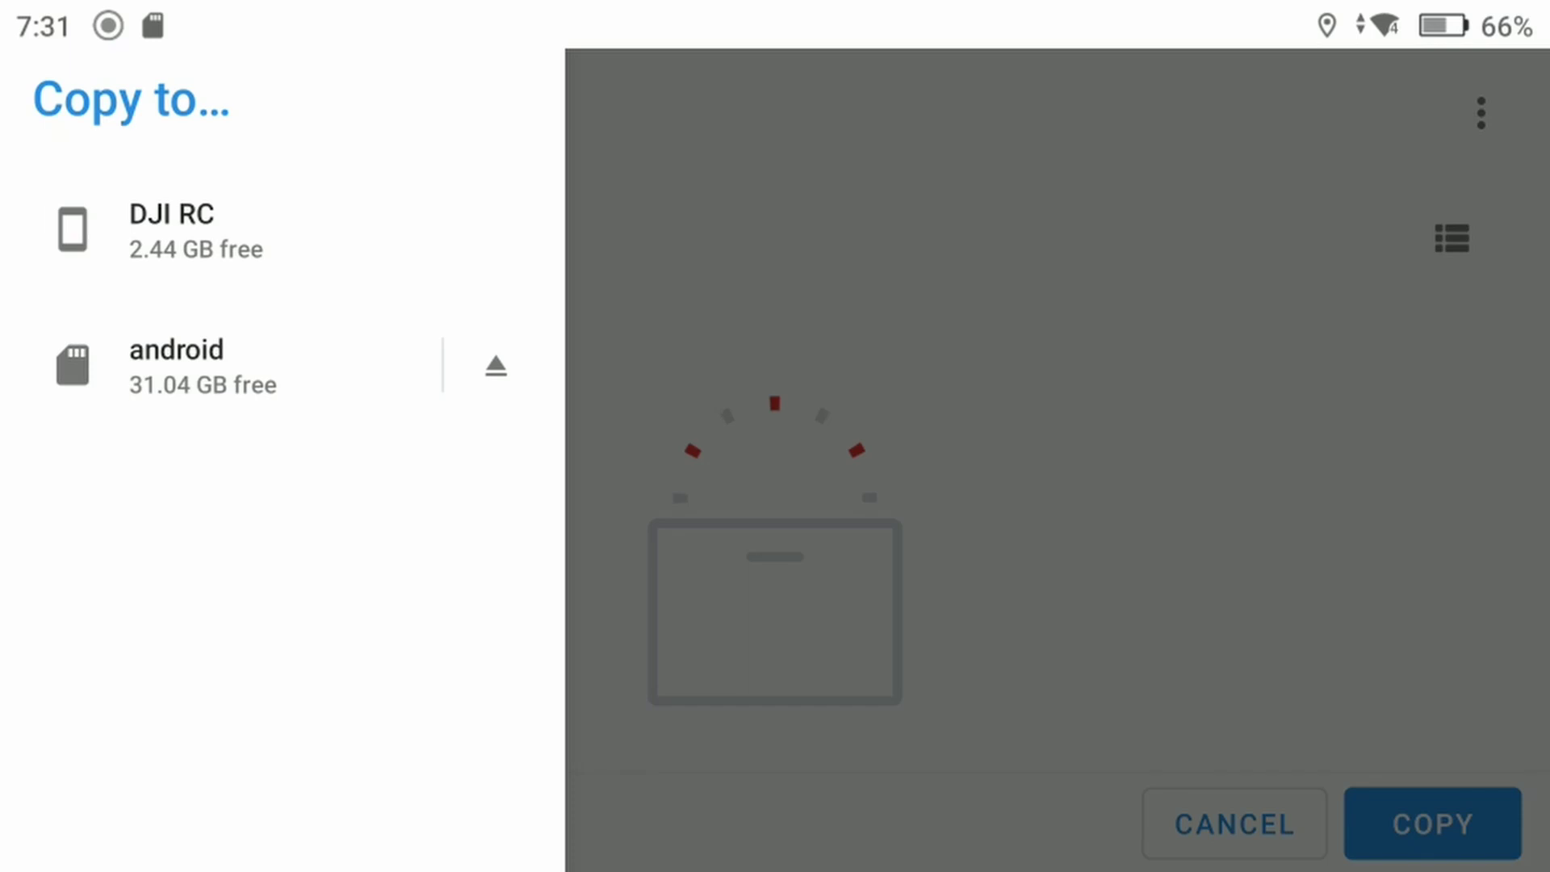
{"action": "left_click", "coordinate": [176, 363]}
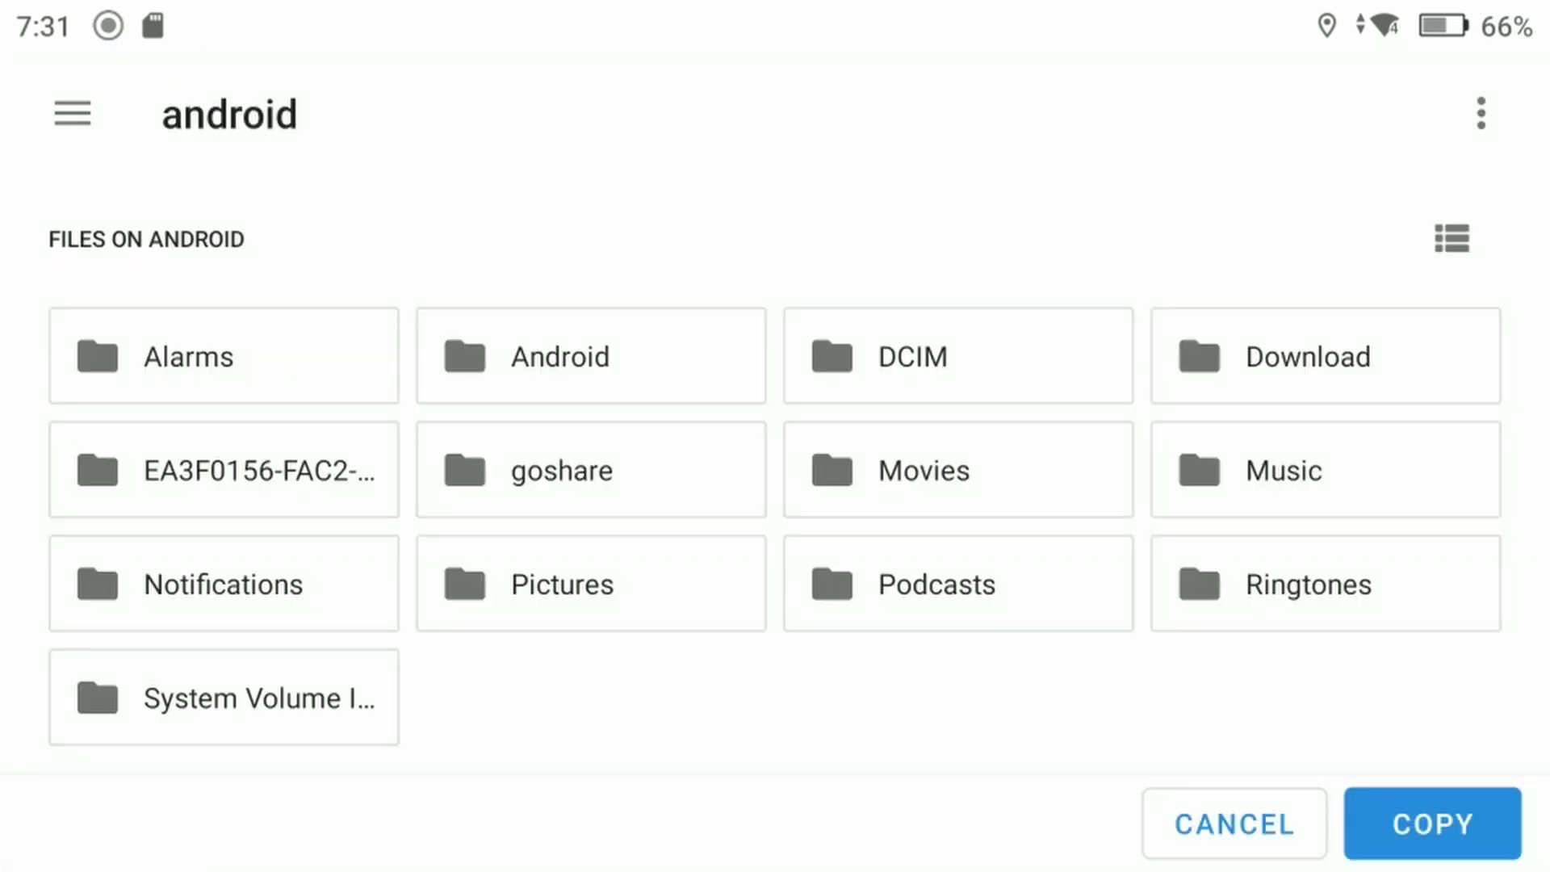
{"action": "left_click", "coordinate": [1465, 823]}
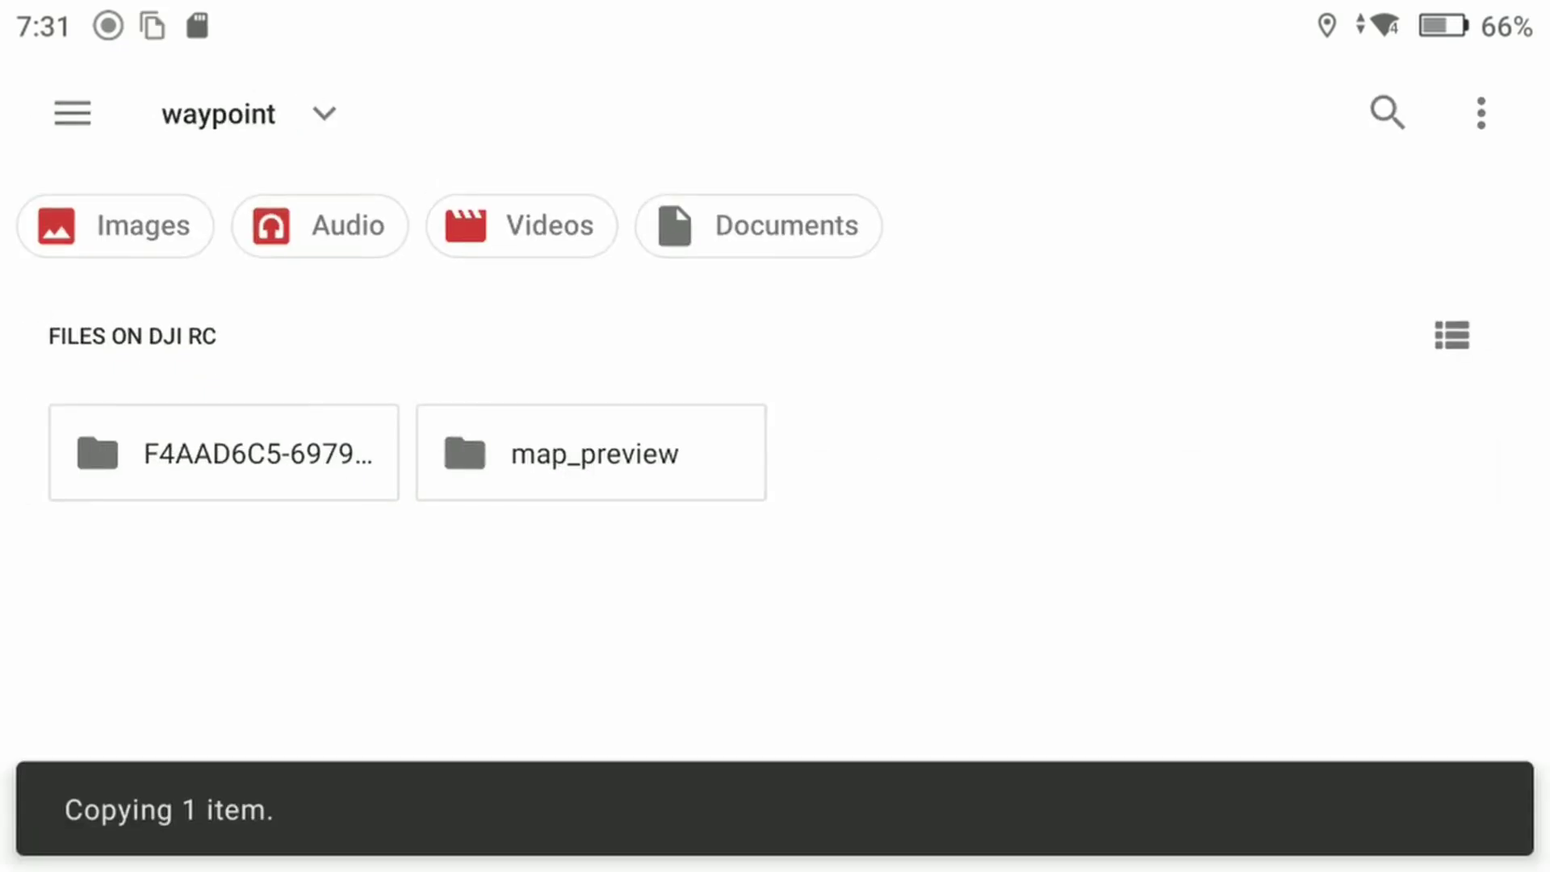
- Browse to the root of the android SD card and delete the folder starting with EA3F0156-FAC2
{"action": "left_click", "coordinate": [71, 113]}
{"action": "left_click", "coordinate": [208, 792]}
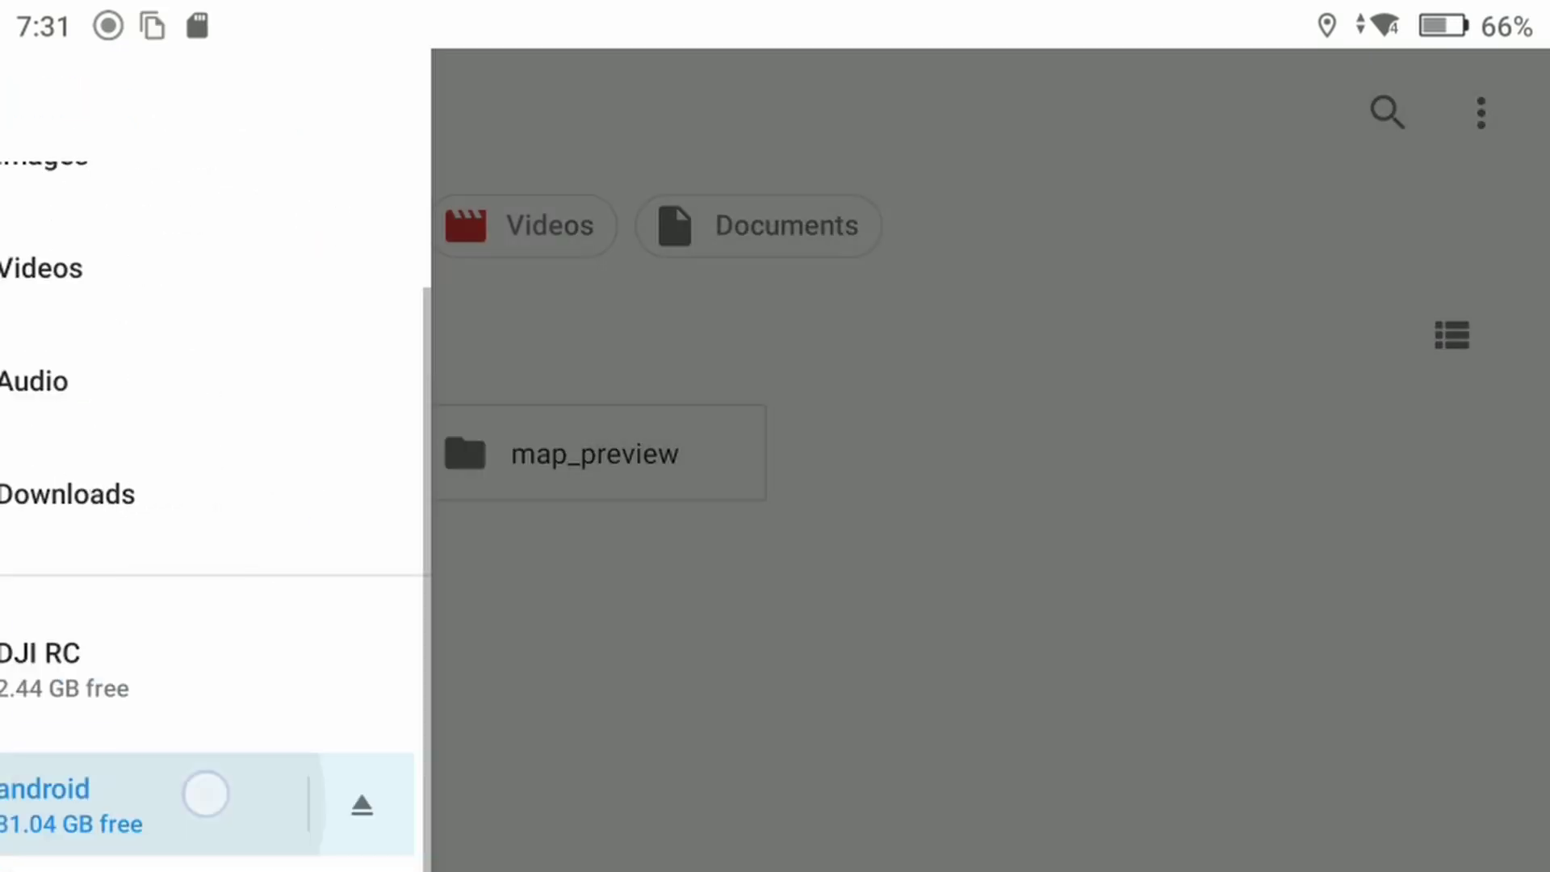
{"action": "left_click_drag", "start_coordinate": [565, 567], "coordinate": [606, 662]}
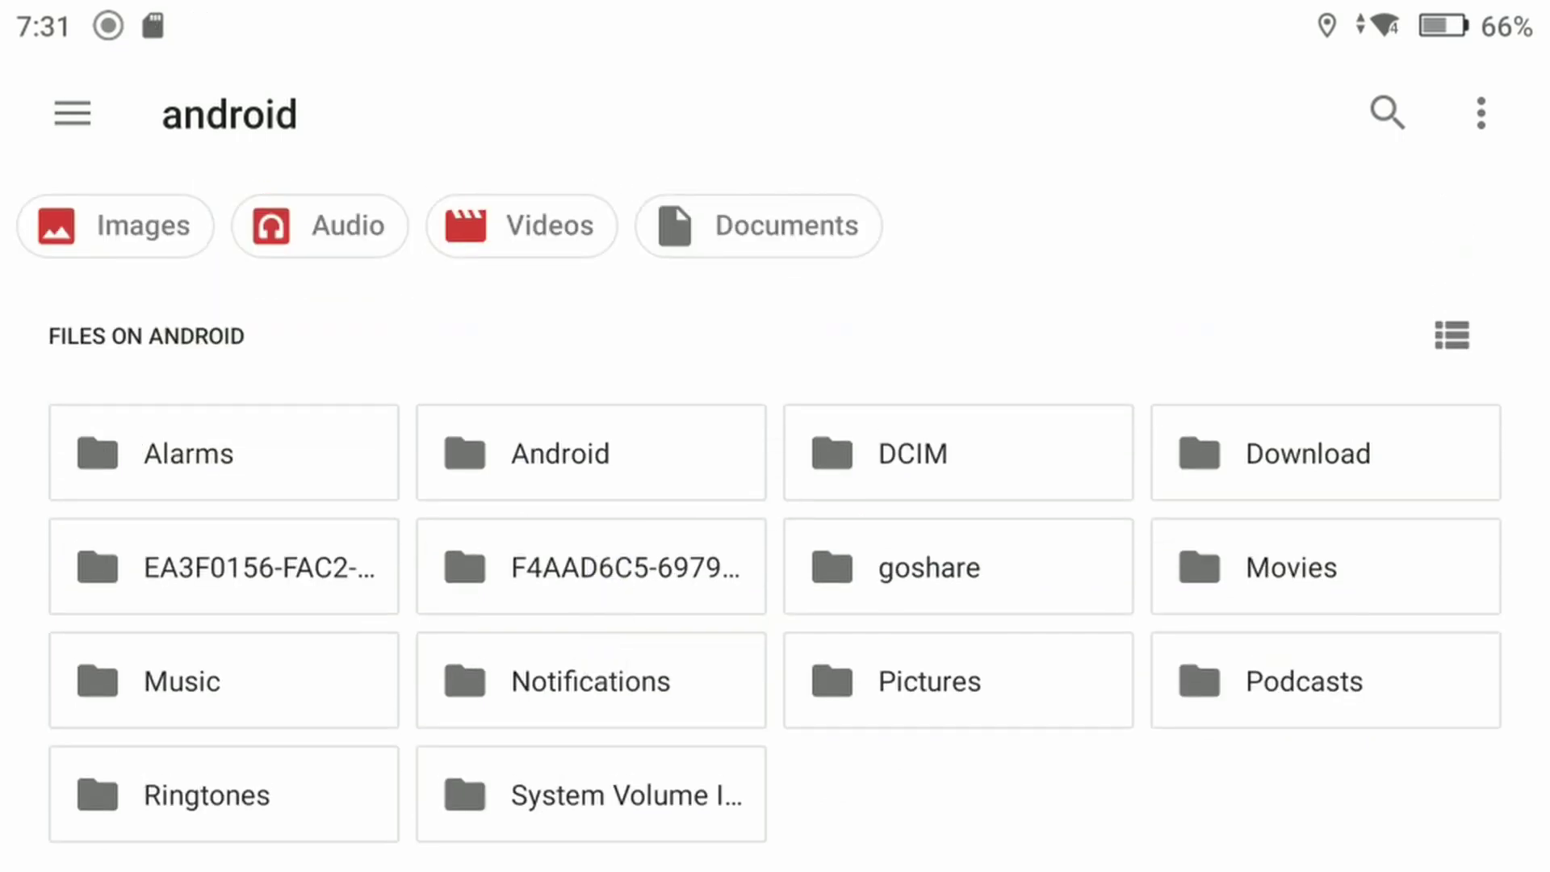
{"action": "left_click_drag", "start_coordinate": [97, 568], "coordinate": [96, 568]}
{"action": "left_click", "coordinate": [1405, 113]}
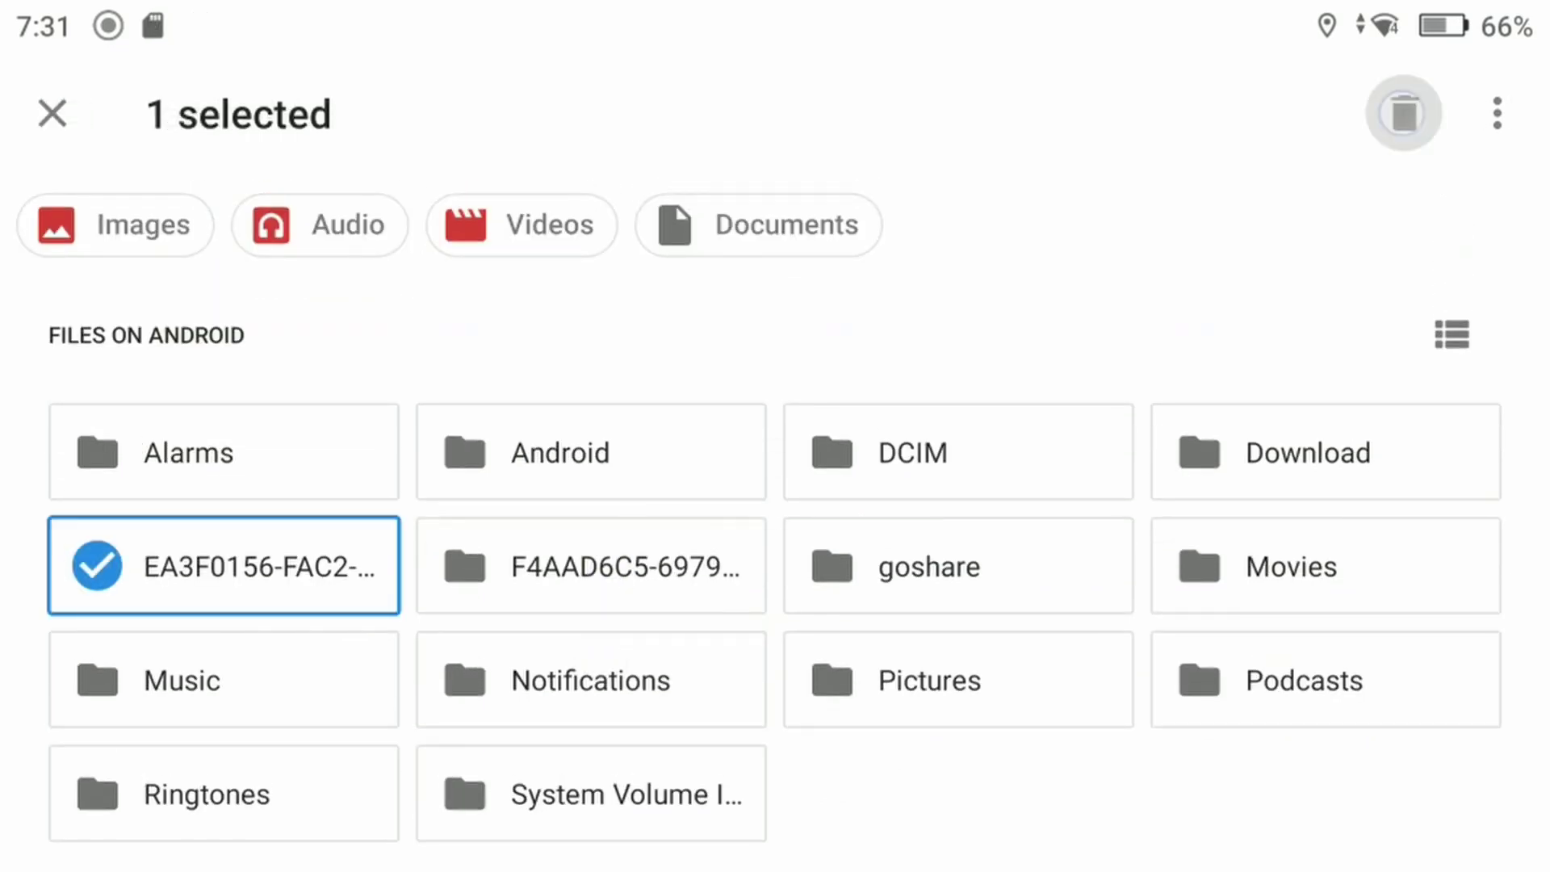
{"action": "left_click", "coordinate": [1149, 545]}
- Return to the DJI RC internal storage and open the waypoint folder under Android/data/dji.go.v5/files
{"action": "left_click", "coordinate": [52, 113]}
{"action": "left_click_drag", "start_coordinate": [371, 487], "coordinate": [384, 425]}
{"action": "left_click", "coordinate": [219, 686]}
{"action": "left_click", "coordinate": [580, 452]}
{"action": "left_click", "coordinate": [171, 453]}
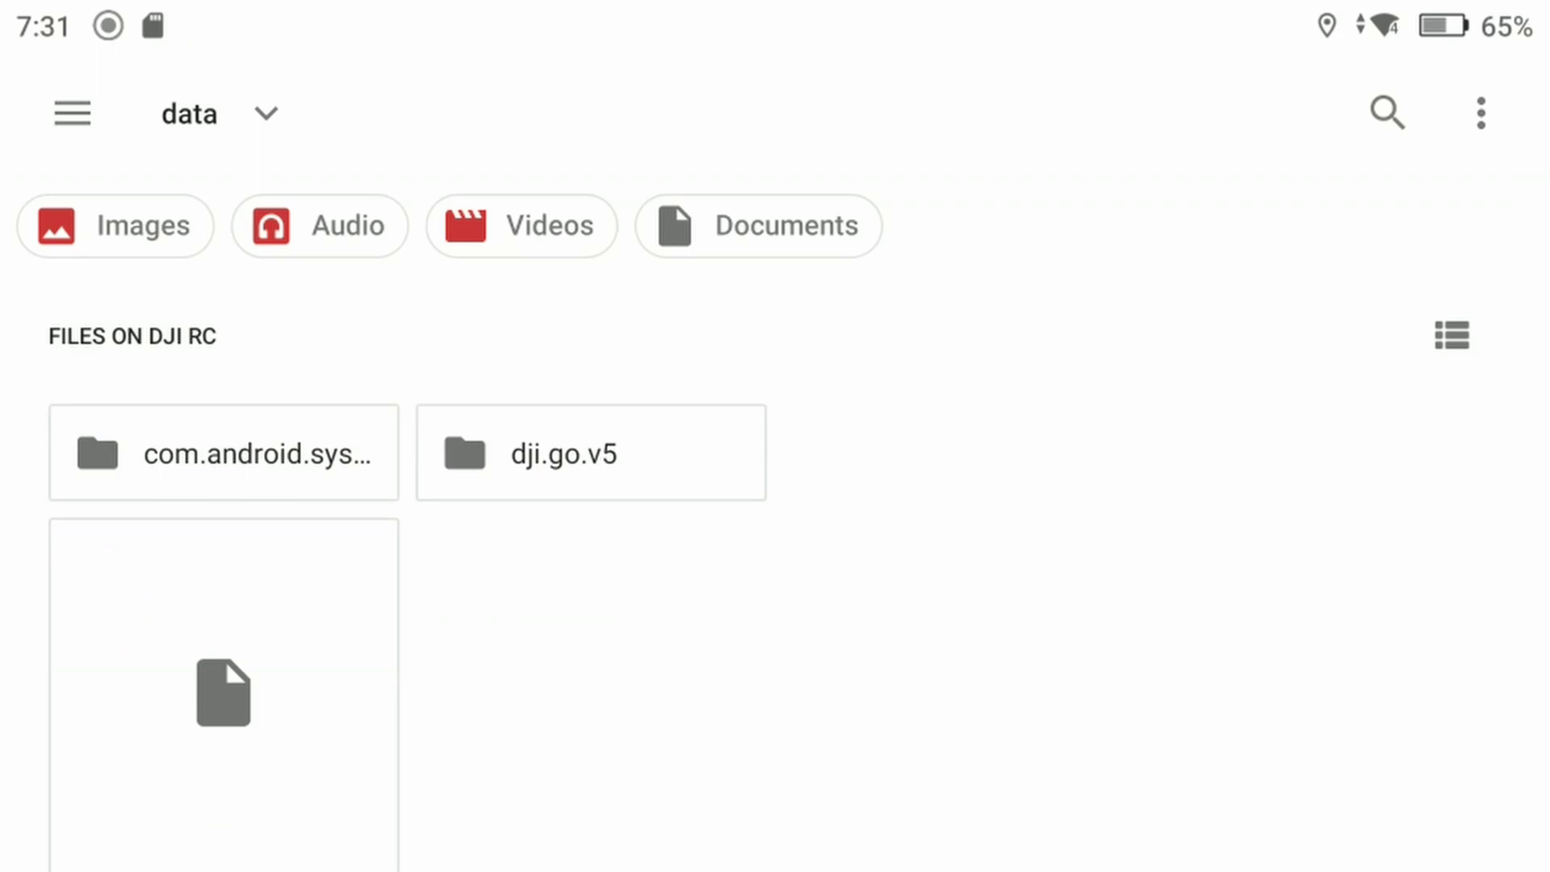
{"action": "left_click", "coordinate": [557, 453]}
{"action": "left_click", "coordinate": [574, 456]}
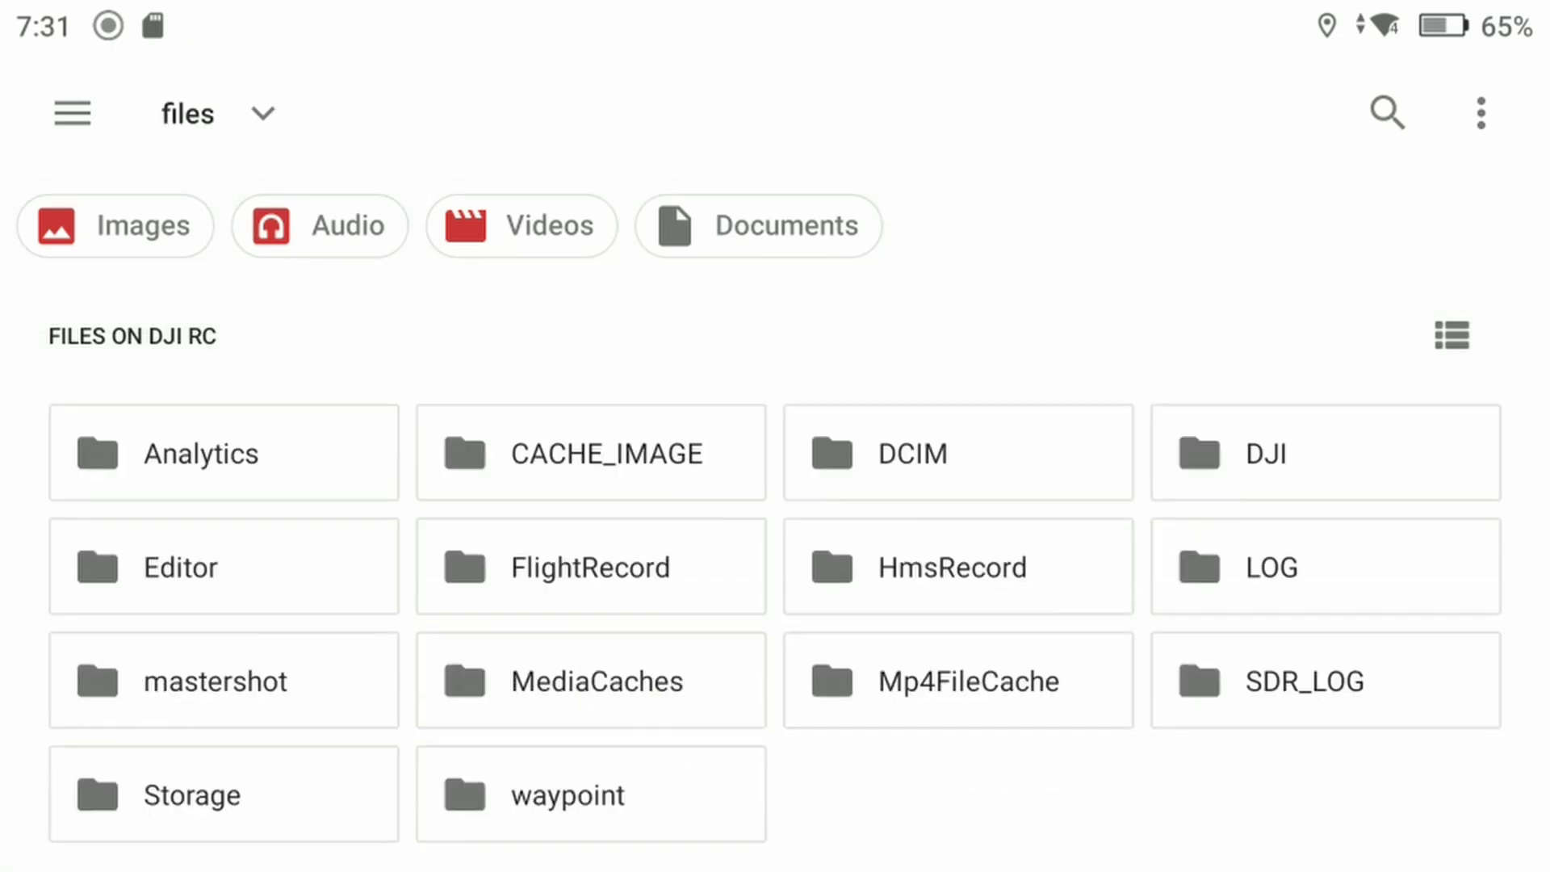
{"action": "left_click", "coordinate": [537, 789]}
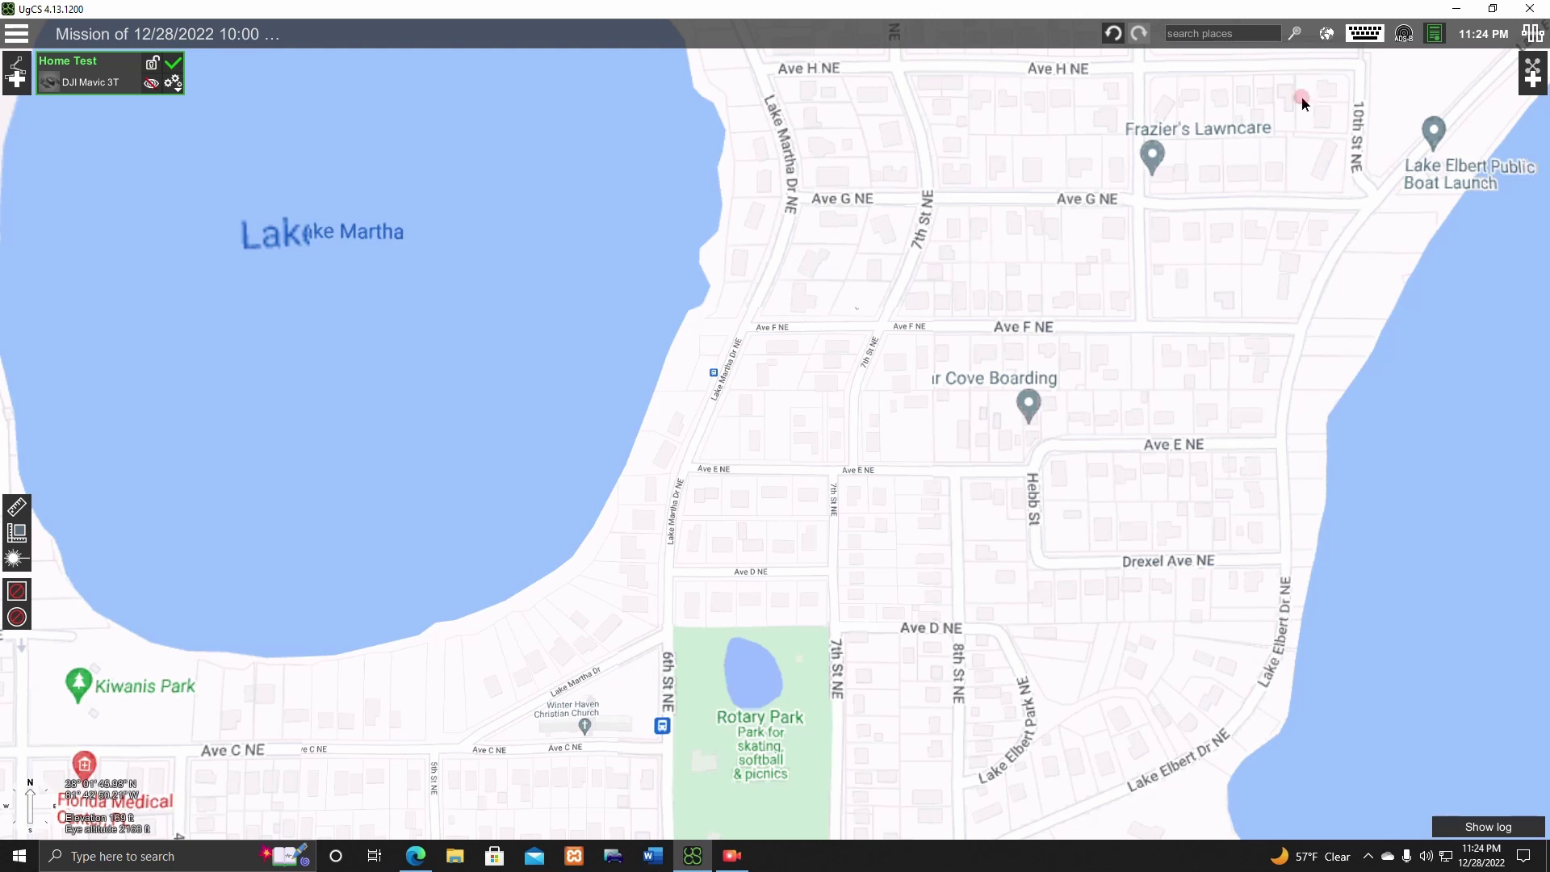
- Enlarge the FlightHub route editor window, examine the interval-shot actions at waypoints 3 and 4, and switch back to UgCS
{"action": "left_click", "coordinate": [1546, 4]}
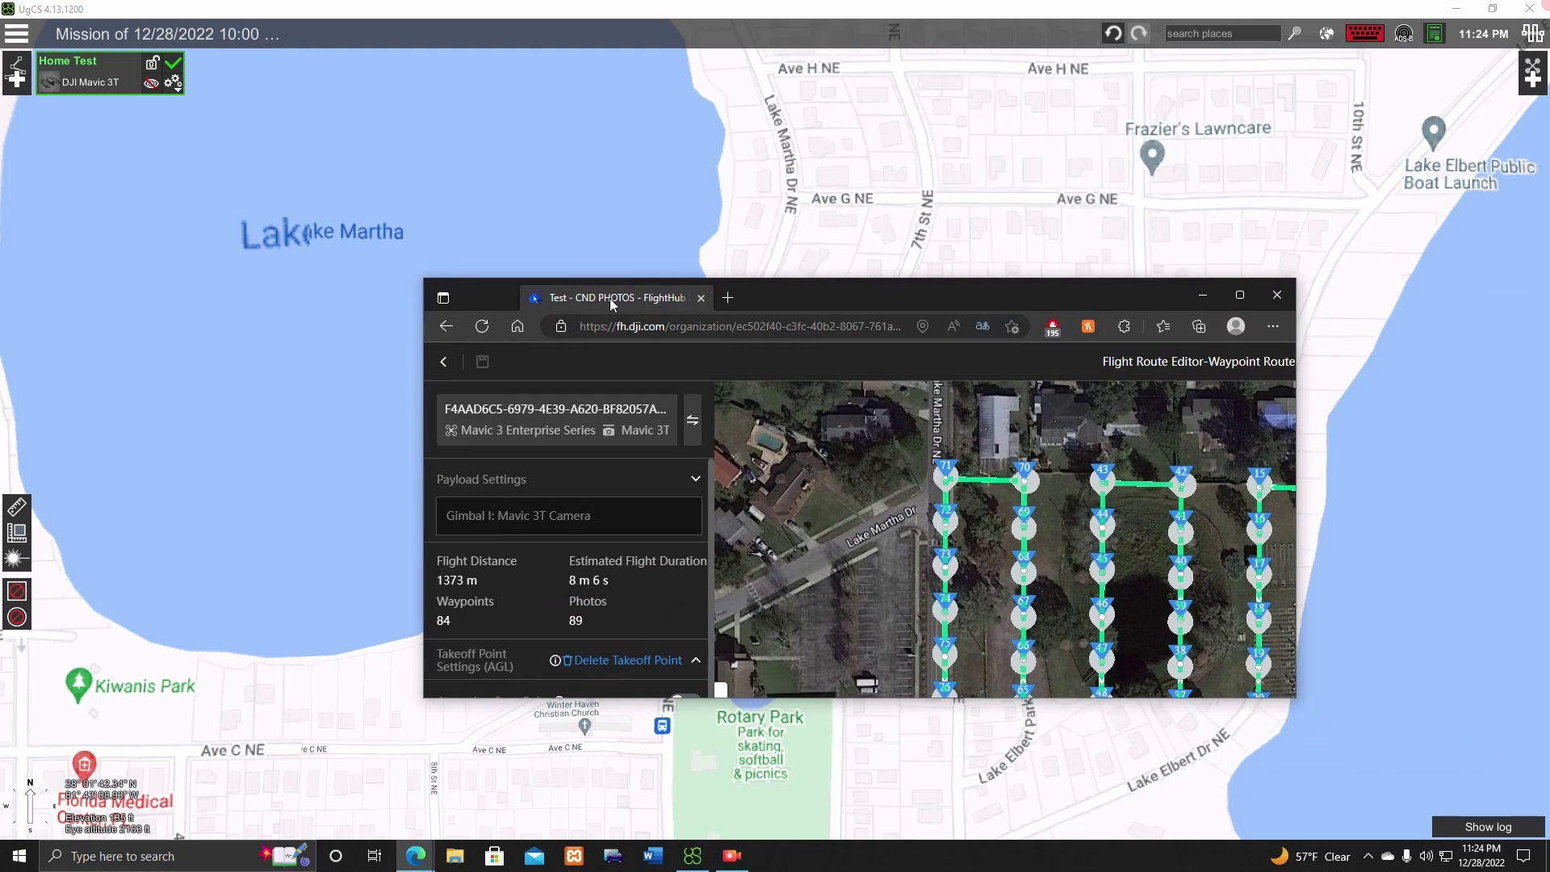
{"action": "left_click_drag", "start_coordinate": [608, 298], "coordinate": [110, 8]}
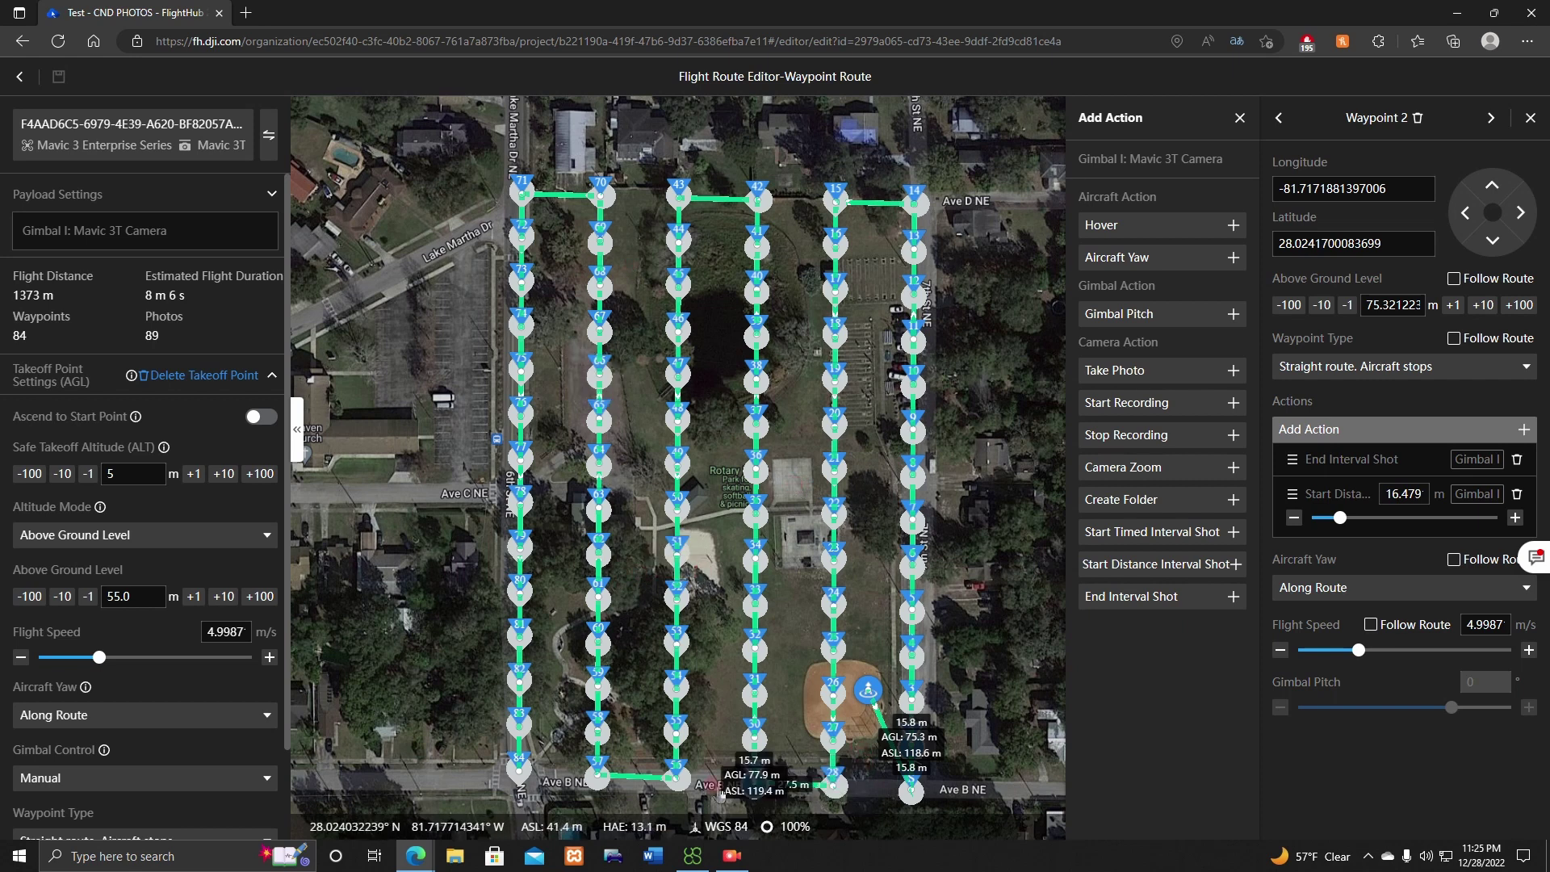
{"action": "left_click", "coordinate": [908, 702]}
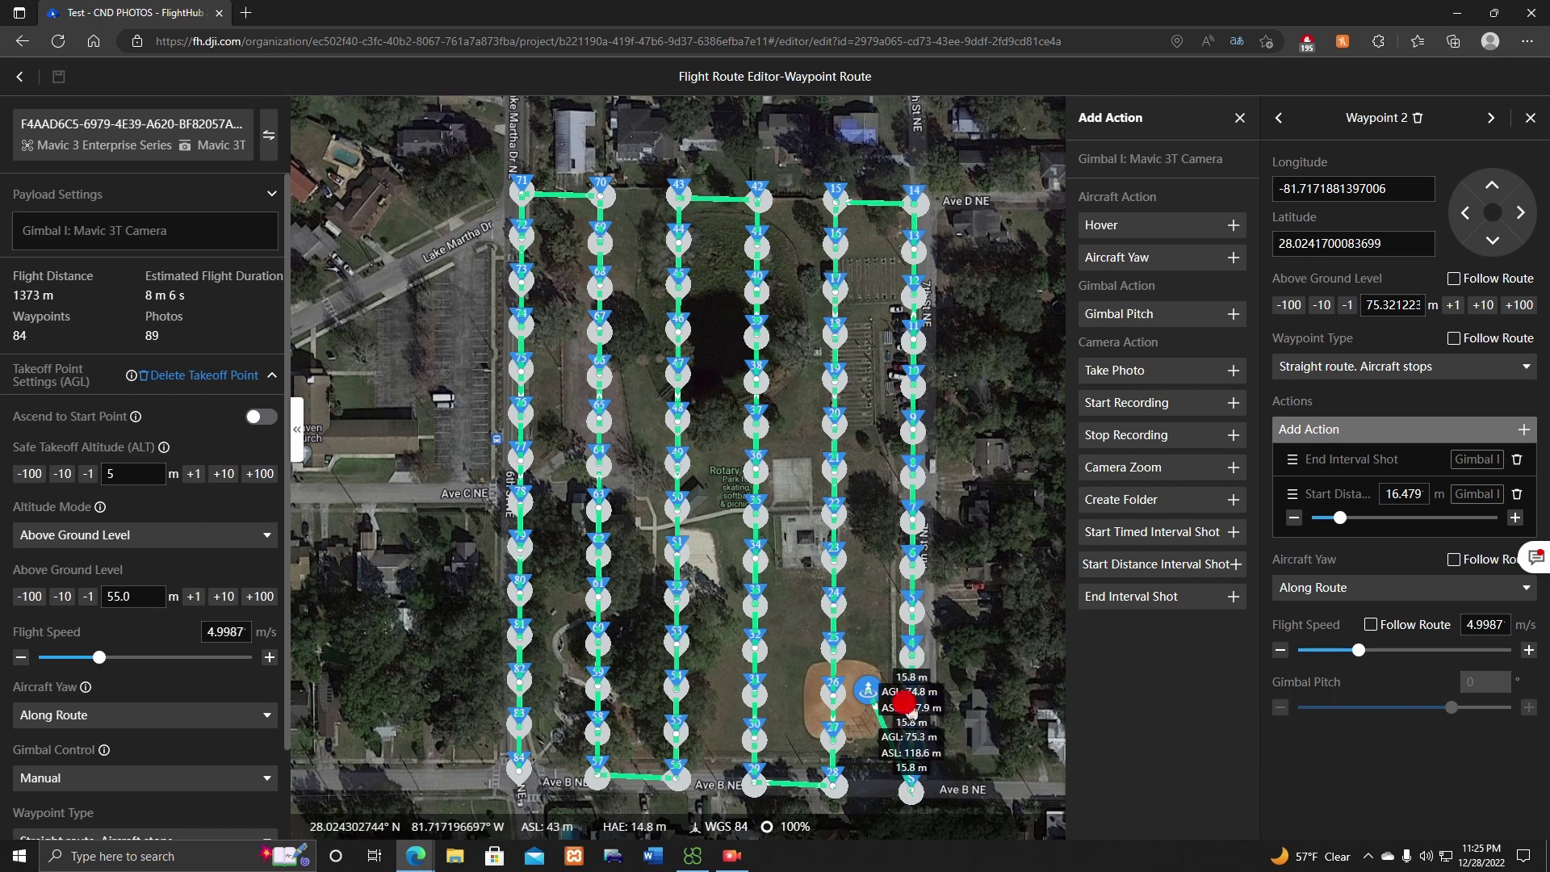
{"action": "left_click", "coordinate": [907, 656]}
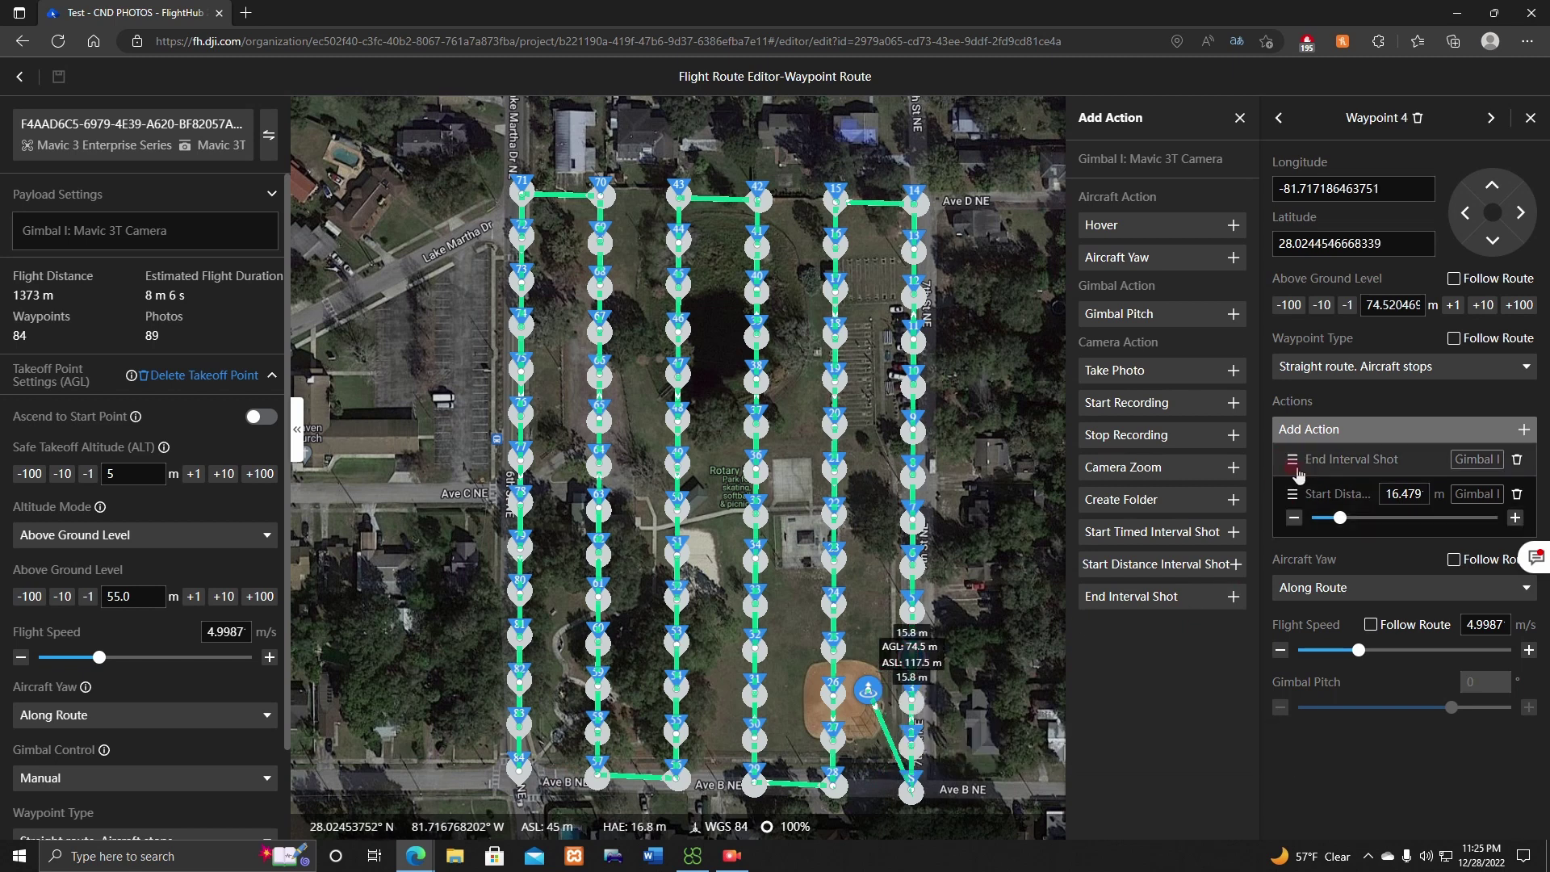
{"action": "left_click", "coordinate": [1327, 475]}
{"action": "left_click", "coordinate": [1386, 498]}
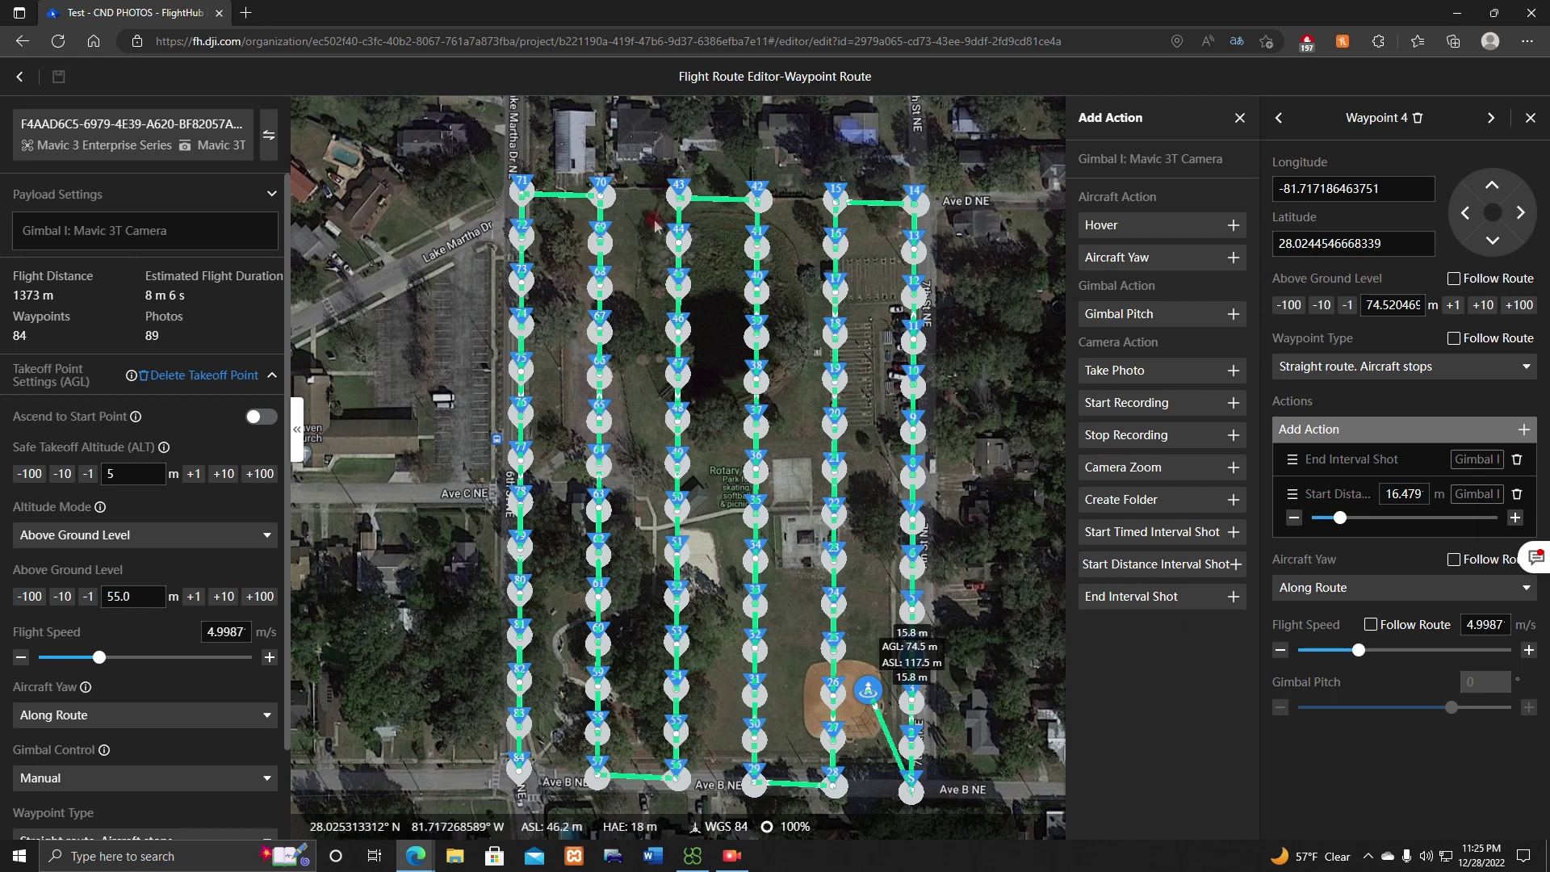
{"action": "left_click", "coordinate": [1457, 12]}
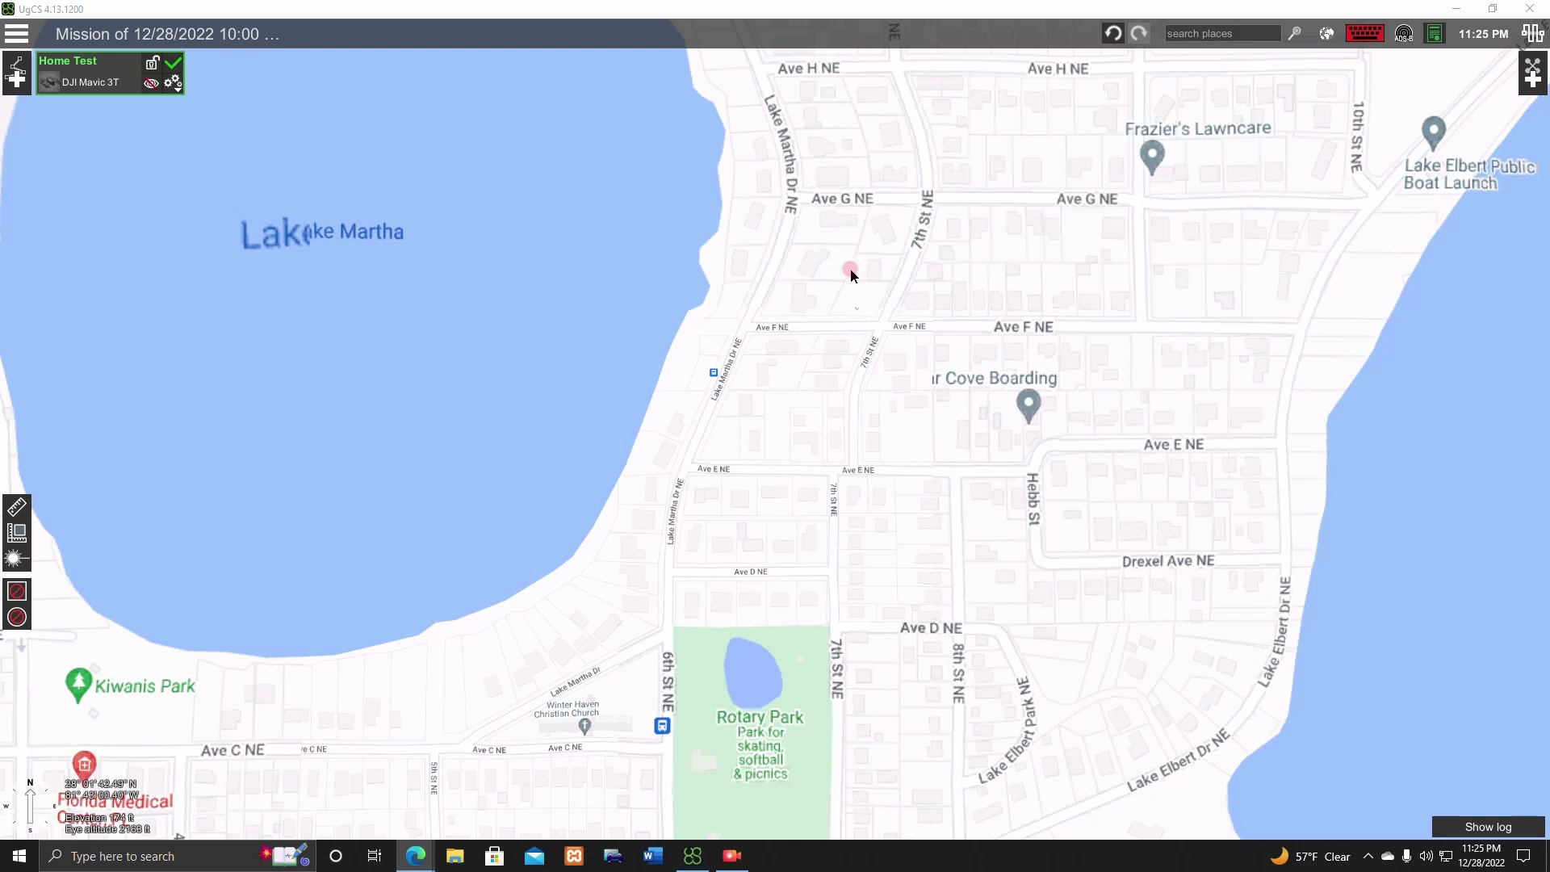
- Start a new route from scratch named JaysLuck and assign it the DJI Mavic 3T vehicle profile
{"action": "left_click", "coordinate": [16, 79]}
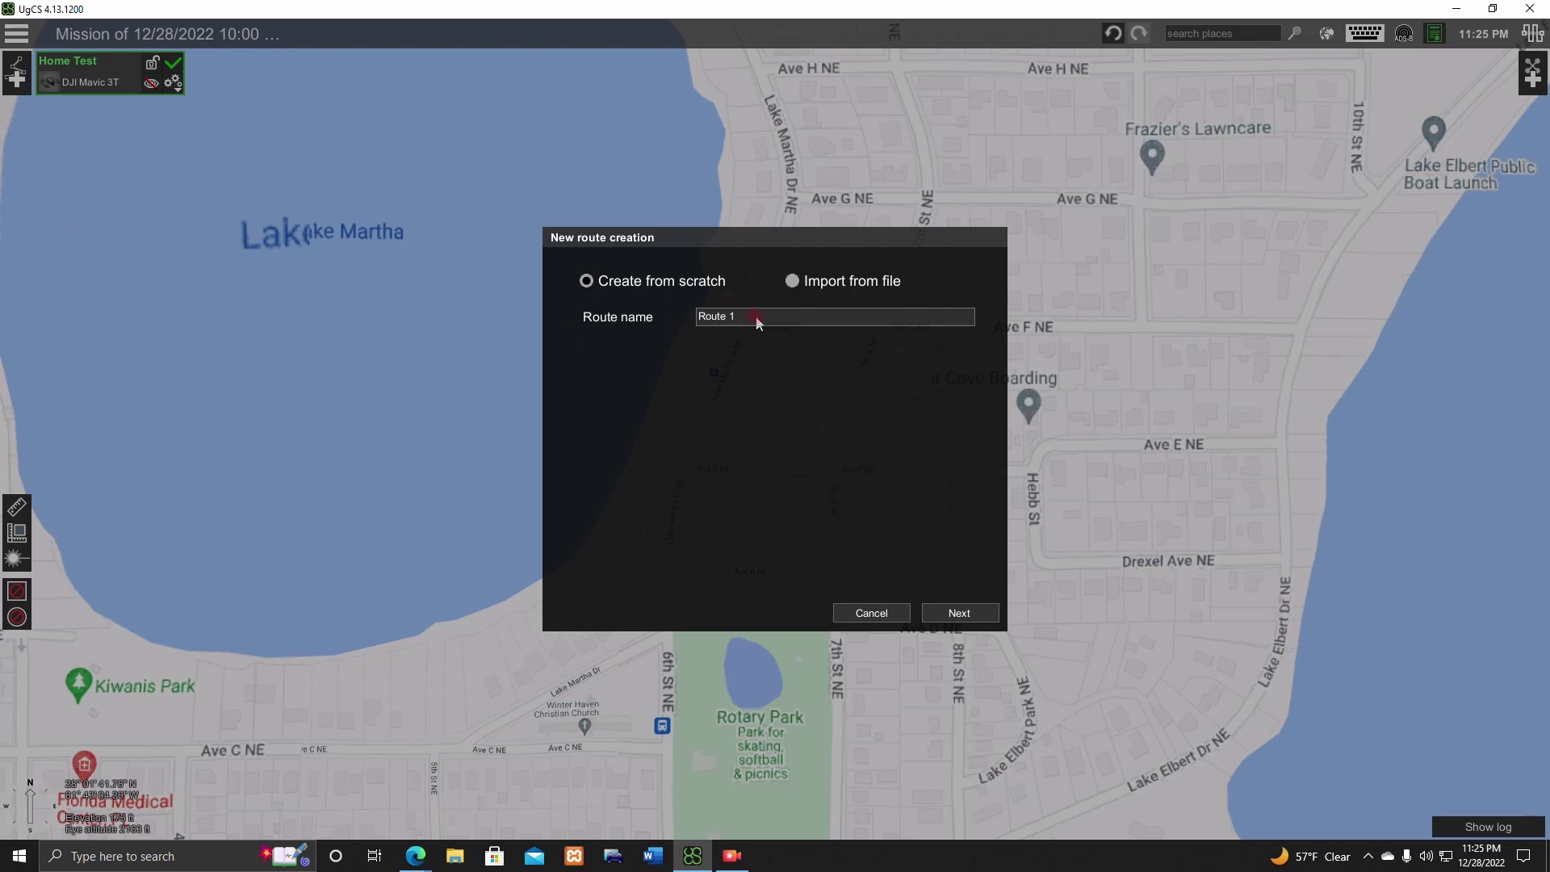
{"action": "left_click", "coordinate": [767, 318]}
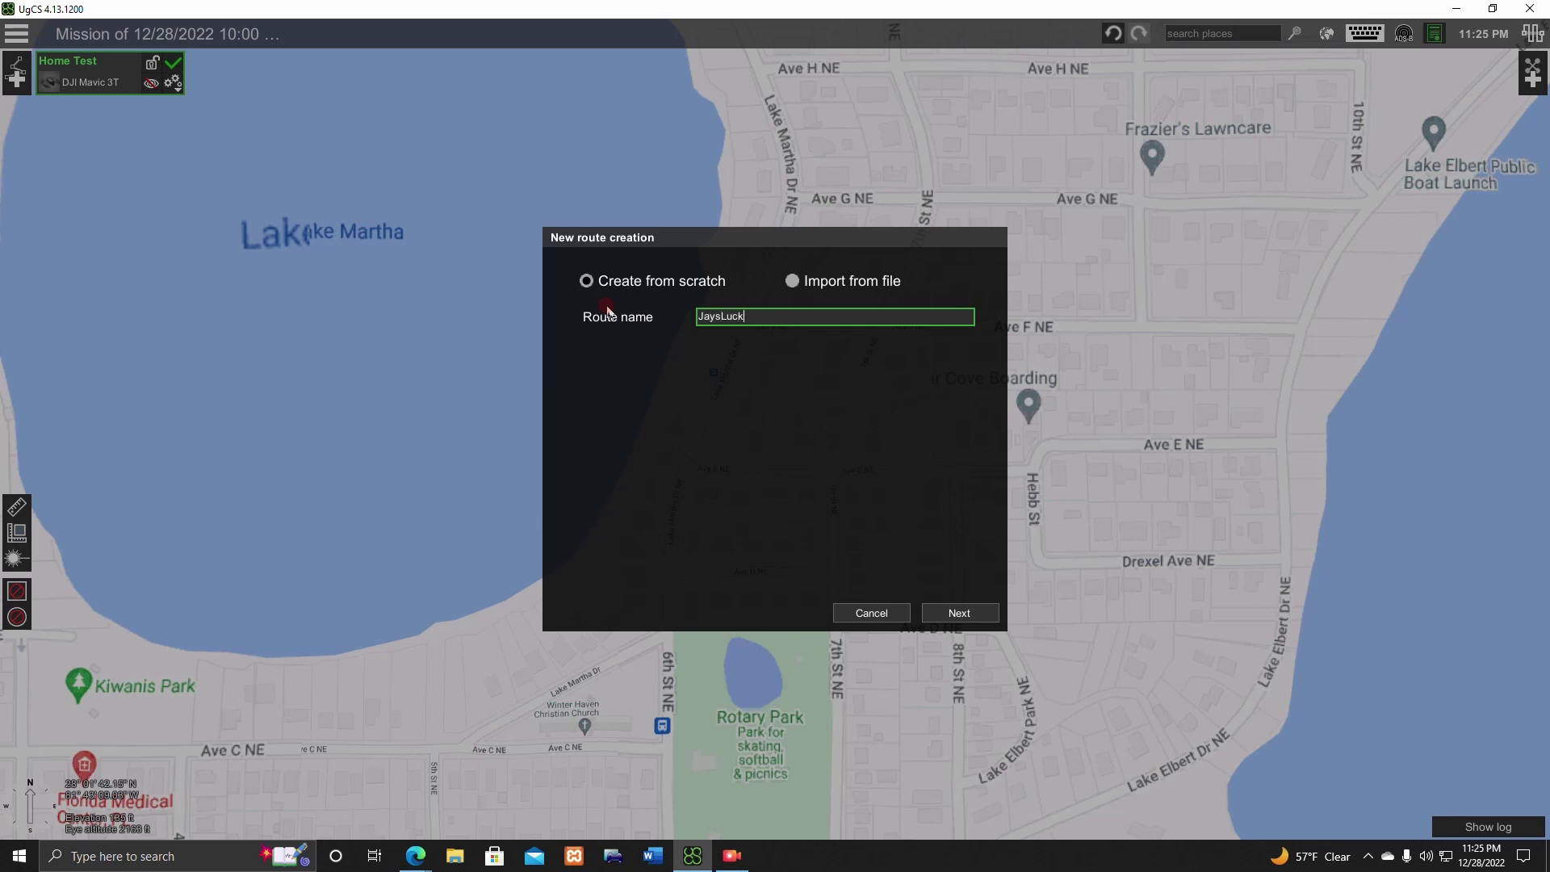
{"action": "left_click", "coordinate": [959, 613]}
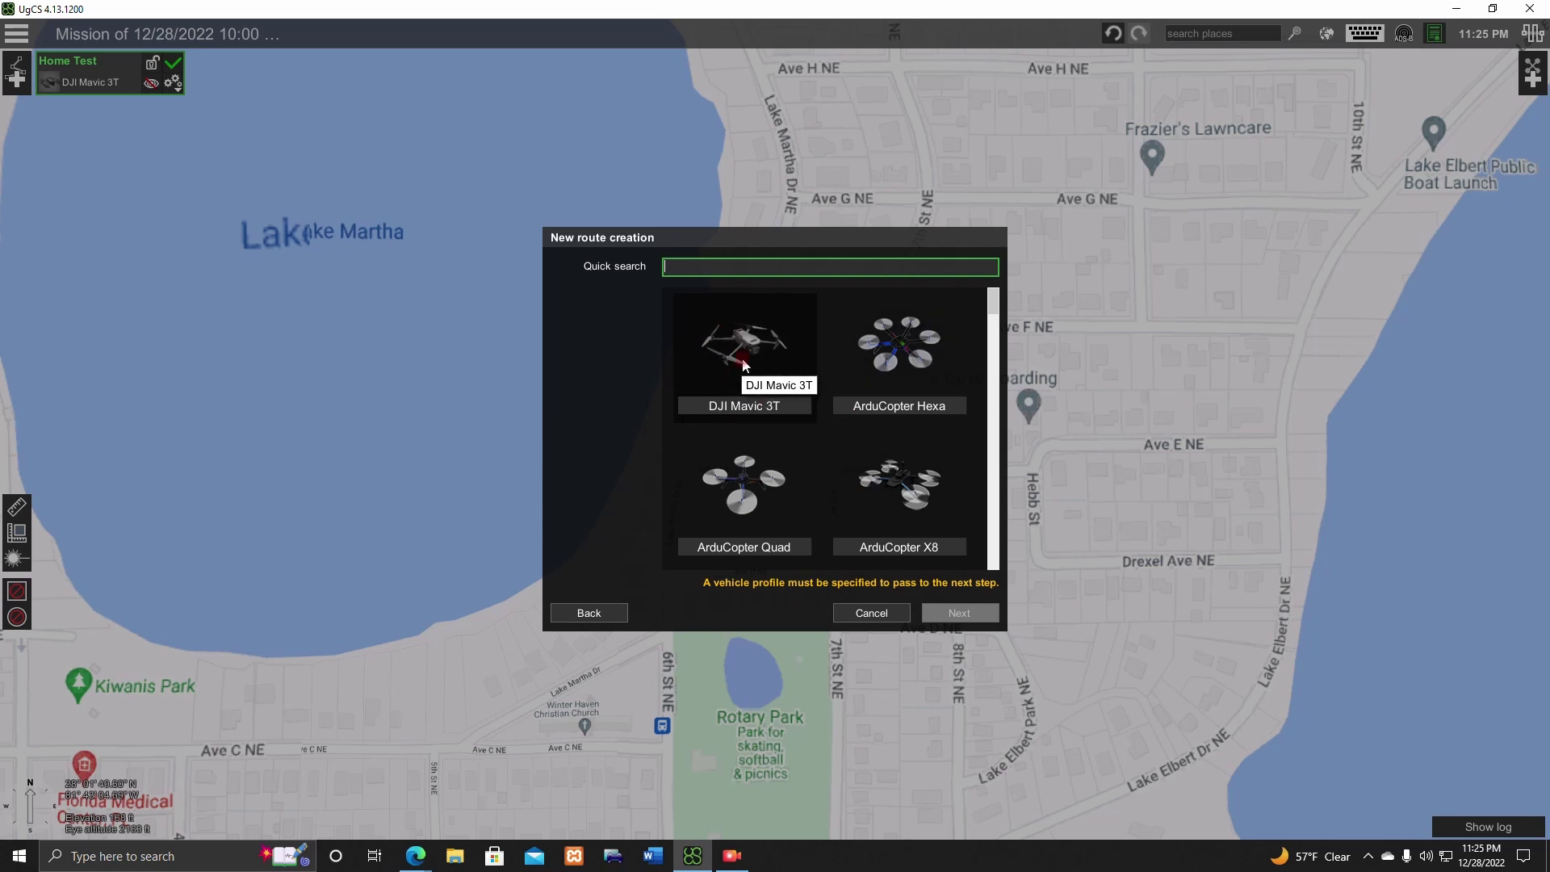
{"action": "left_click", "coordinate": [744, 365]}
{"action": "left_click", "coordinate": [958, 613]}
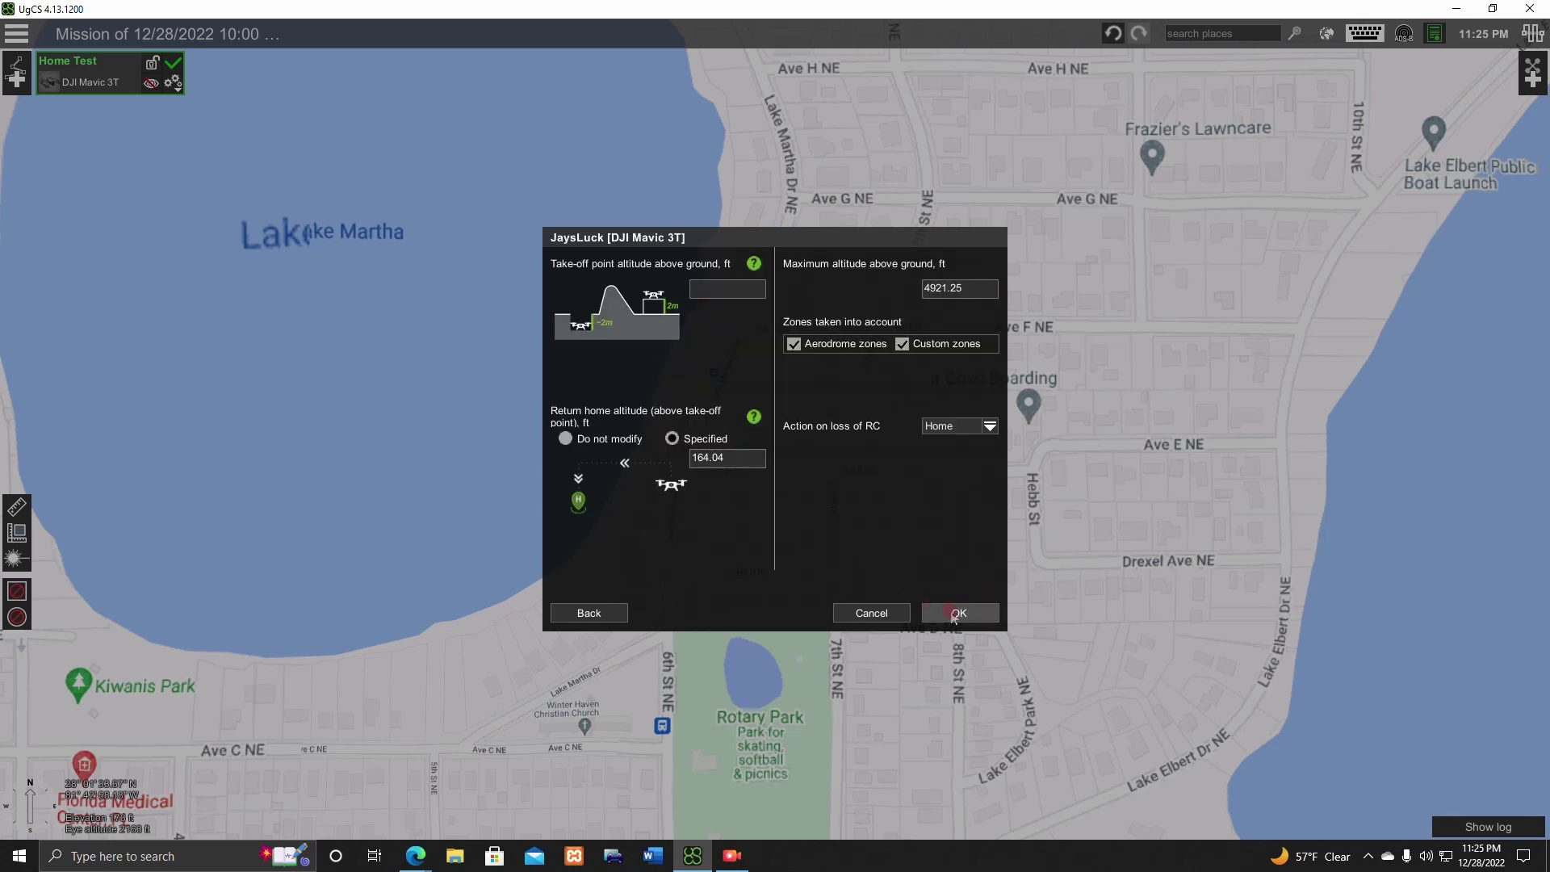
- Set the route's maximum altitude above ground to 200 ft and finish creating the route
{"action": "left_click", "coordinate": [967, 289]}
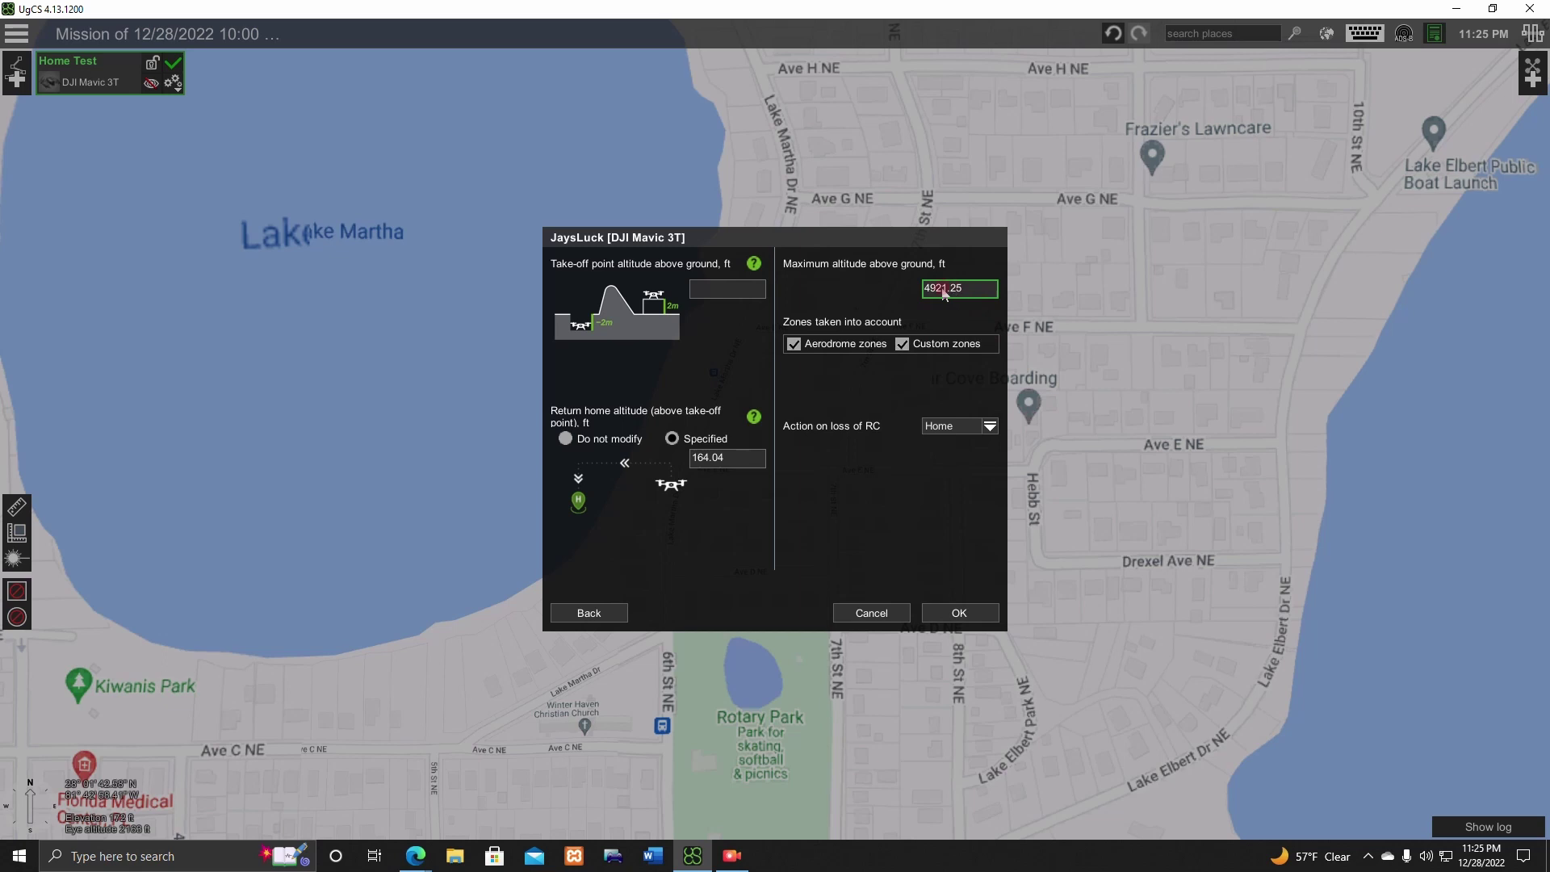
{"action": "left_click_drag", "start_coordinate": [983, 292], "coordinate": [911, 288]}
{"action": "type", "text": "250"}
{"action": "key", "text": "BackSpace"}
{"action": "key", "text": "BackSpace"}
{"action": "type", "text": "00"}
{"action": "left_click", "coordinate": [959, 611]}
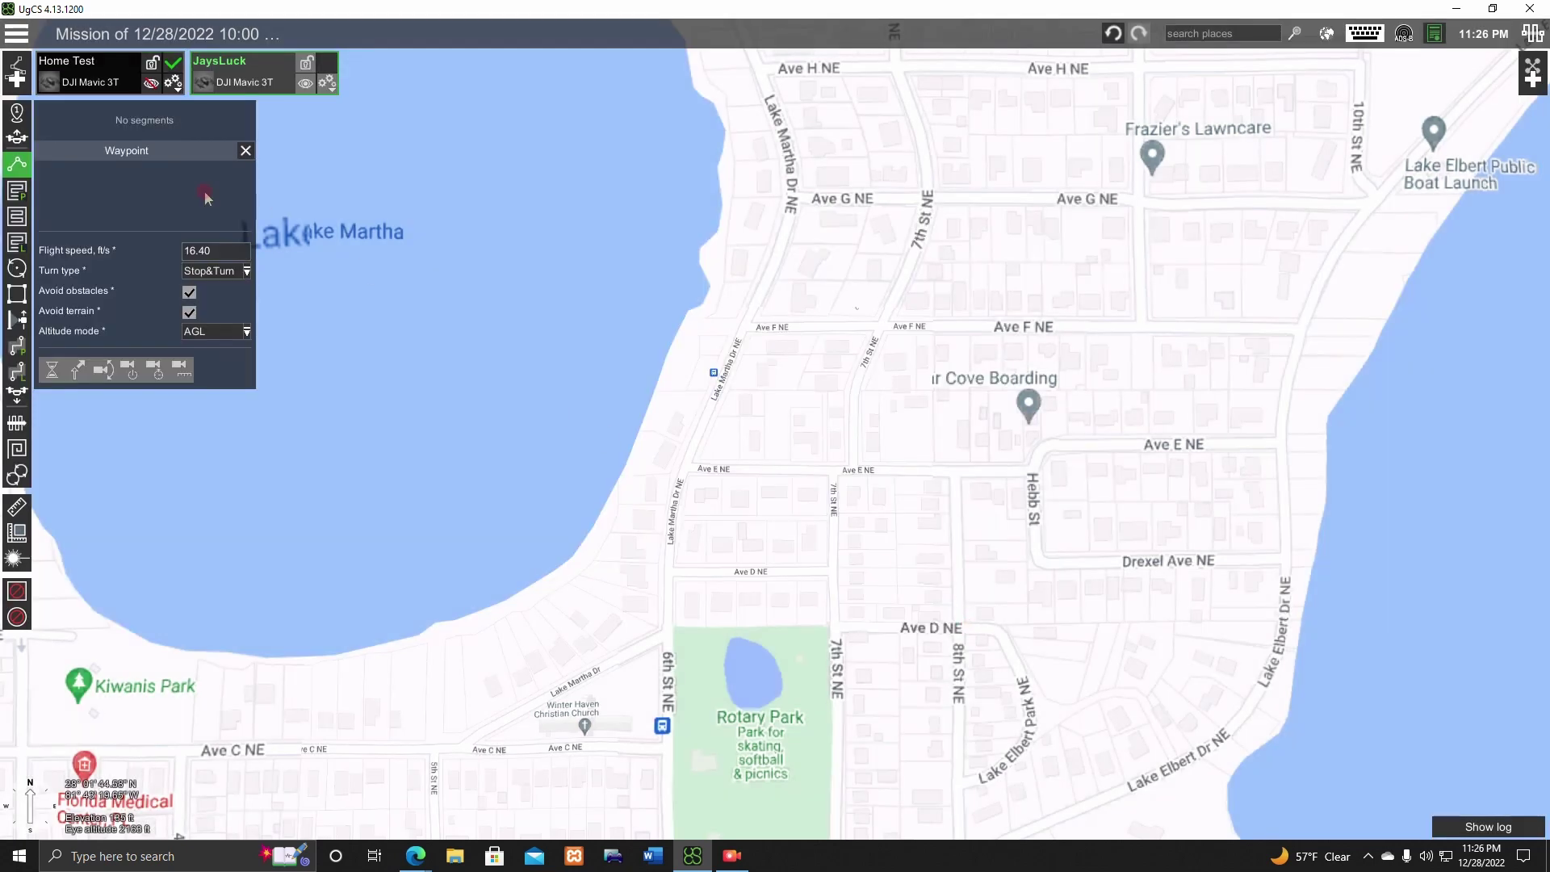
- Activate the Photogrammetry tool and check the planned survey grid in the FlightHub route editor before returning to UgCS
{"action": "left_click", "coordinate": [20, 192]}
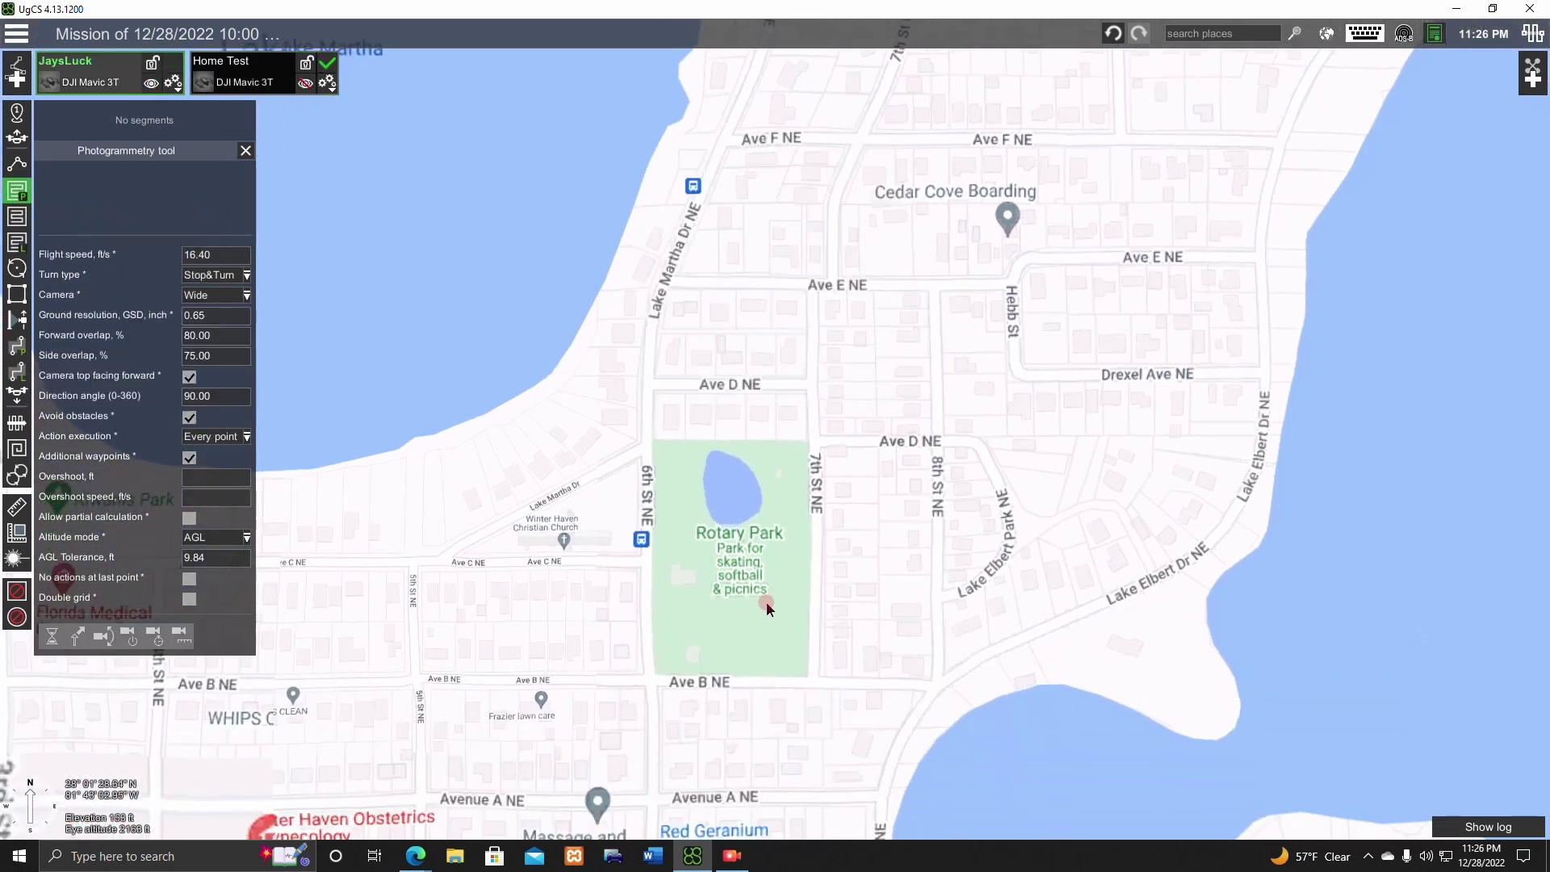
{"action": "mouse_move", "coordinate": [415, 856]}
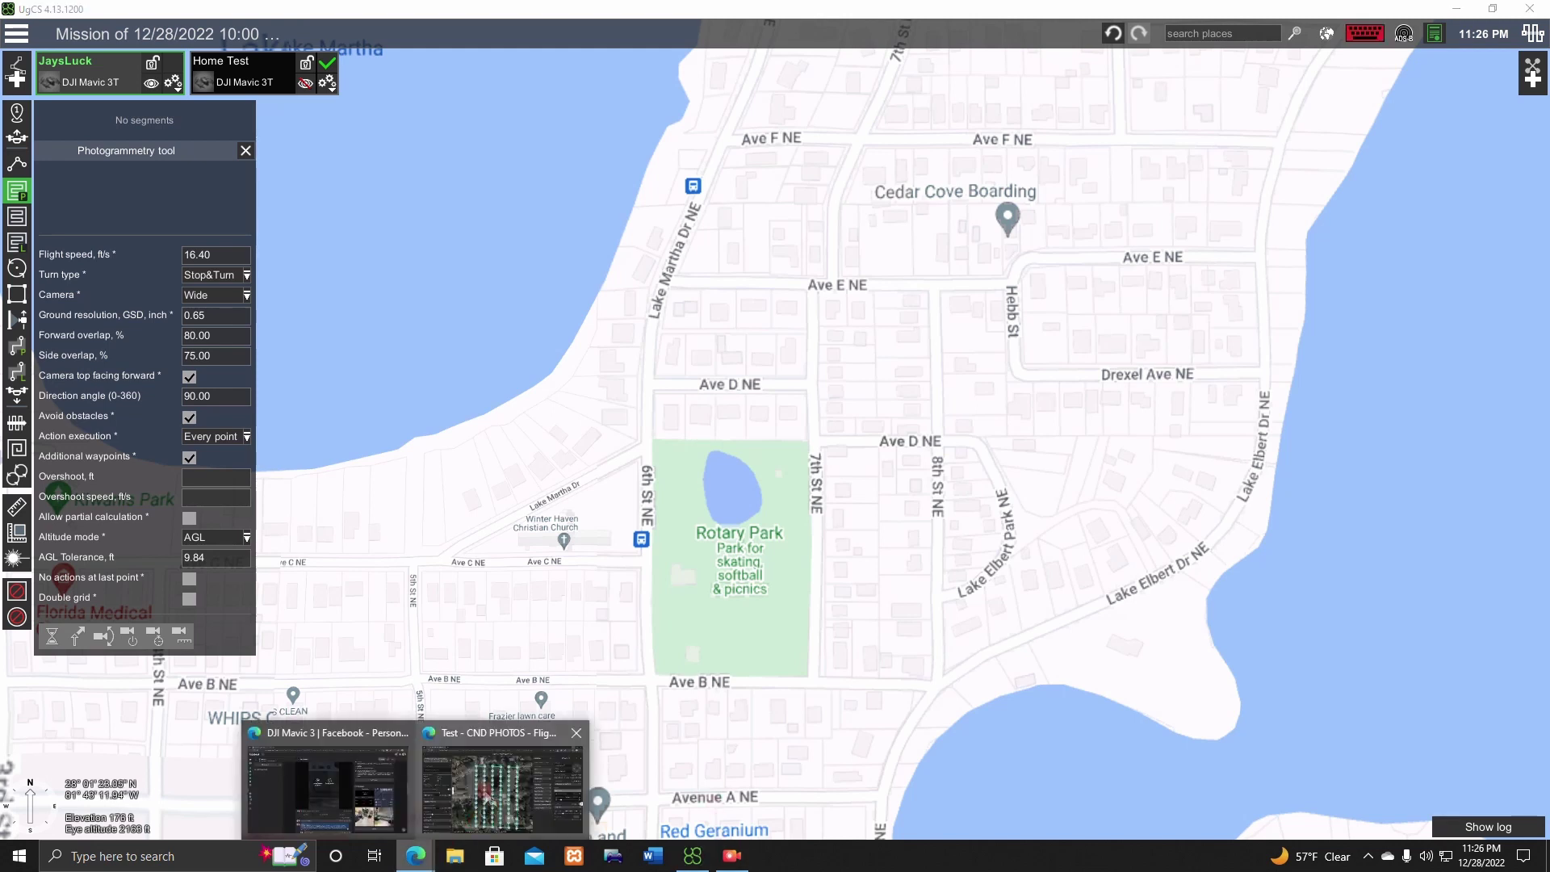
{"action": "left_click", "coordinate": [493, 777]}
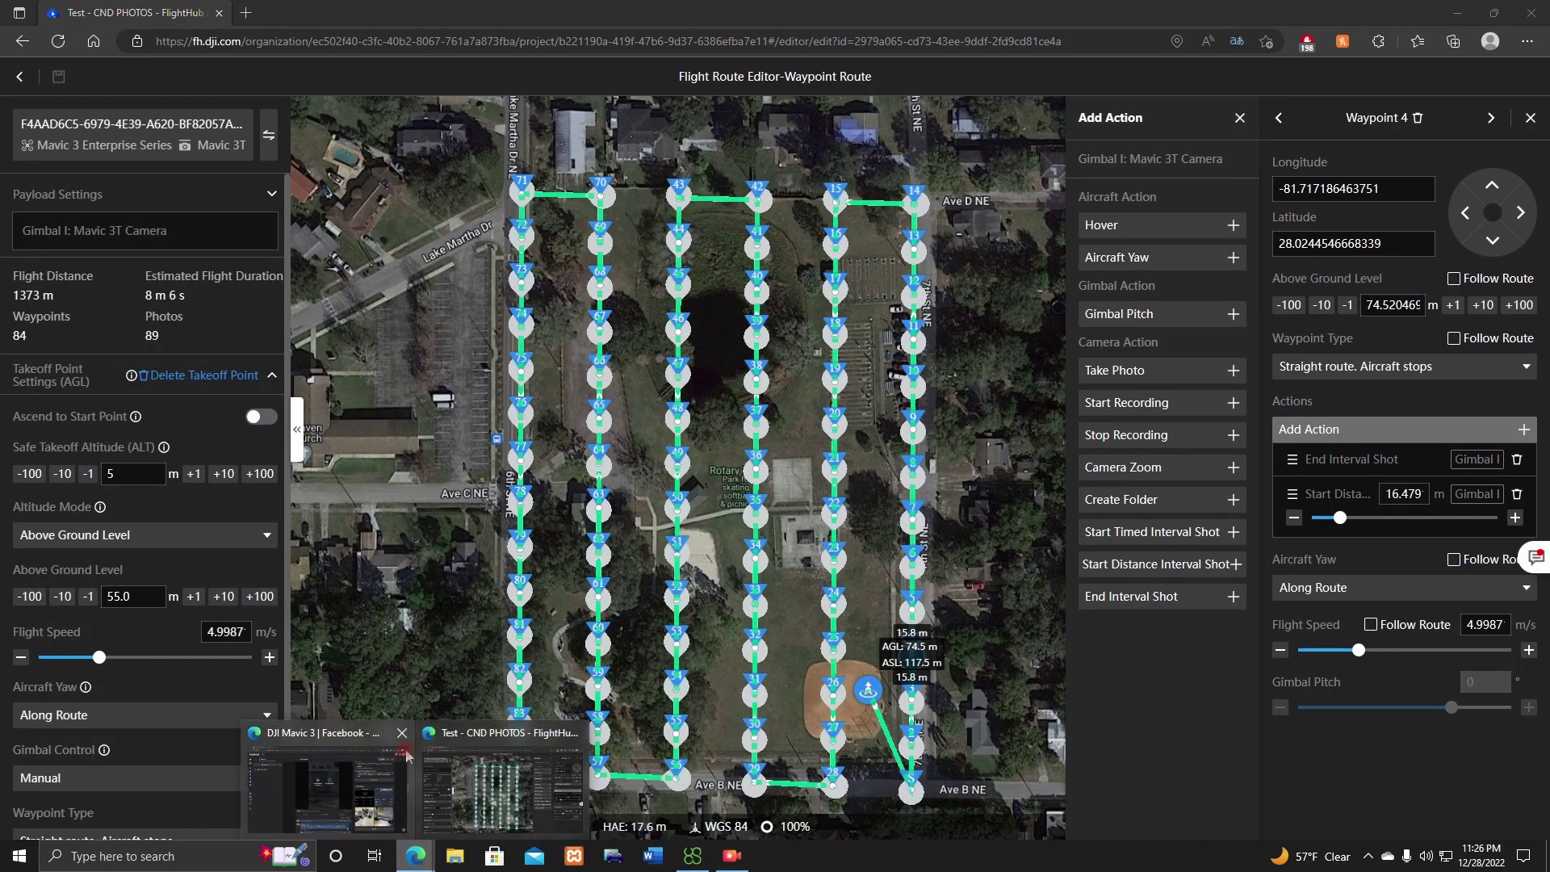
{"action": "left_click", "coordinate": [1457, 12]}
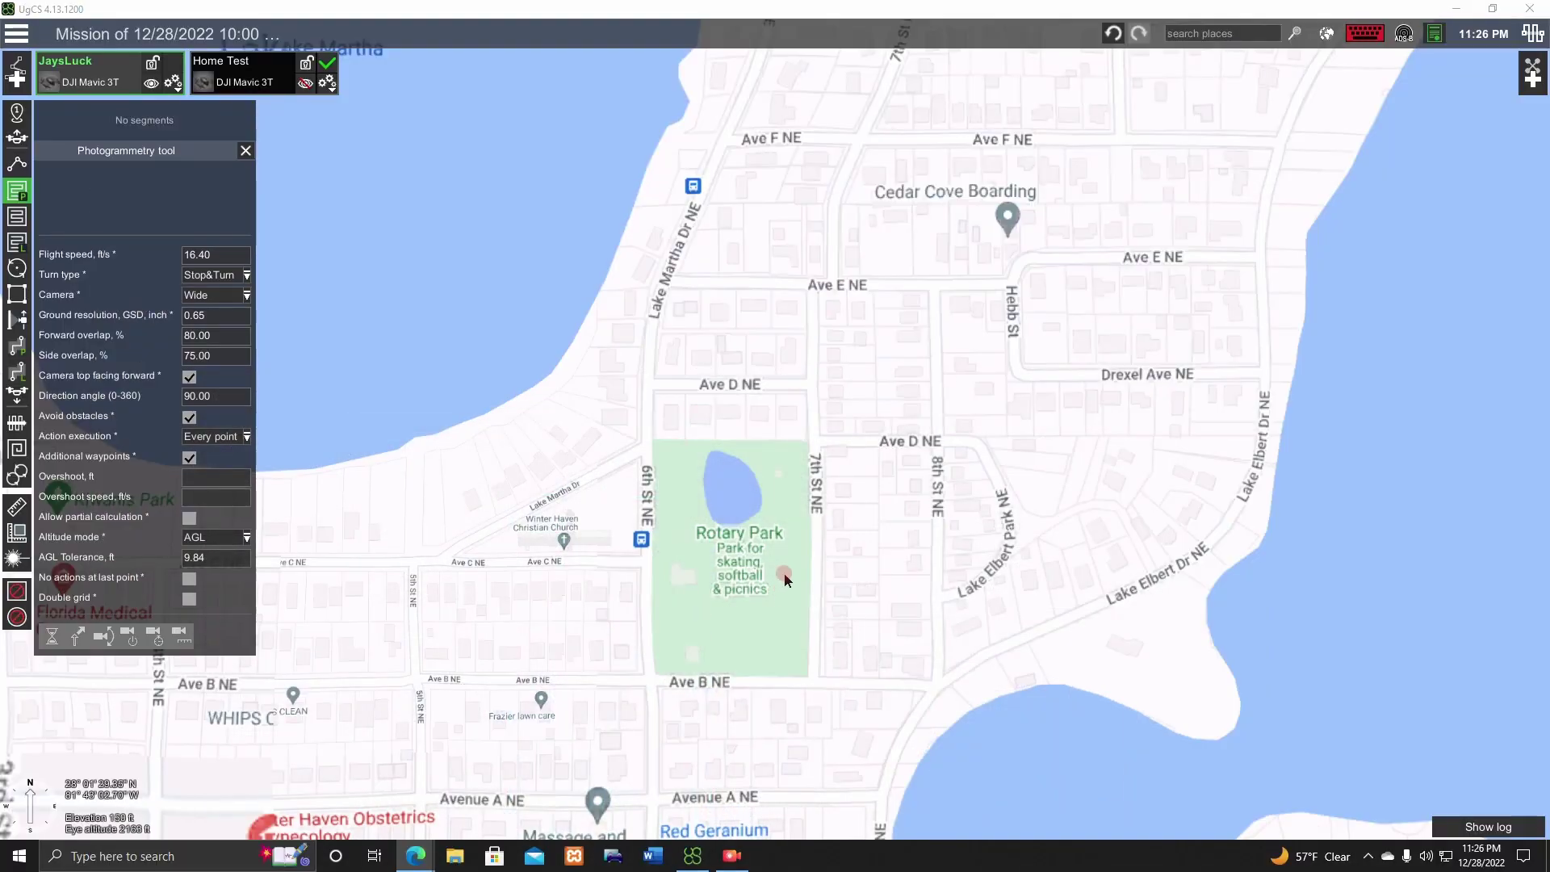
- Outline the photogrammetry area along 7th St NE, Ave F NE and Lake Martha Dr NE, starting and ending at Ave E NE
{"action": "scroll", "coordinate": [832, 444], "scroll_direction": "up", "scroll_amount": 3}
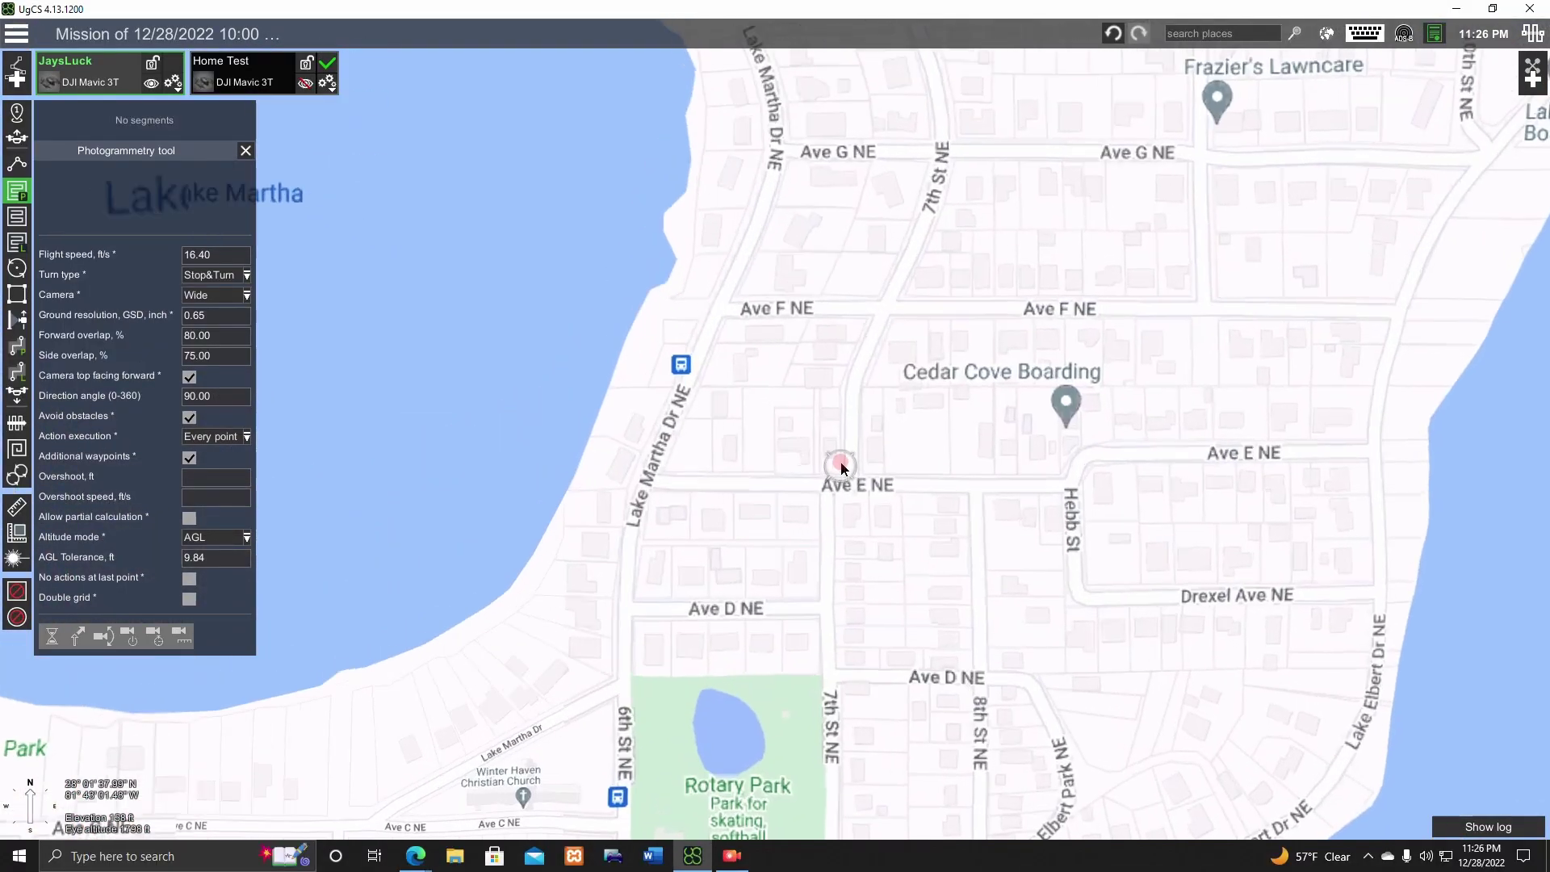
{"action": "scroll", "coordinate": [840, 466], "scroll_direction": "up", "scroll_amount": 3}
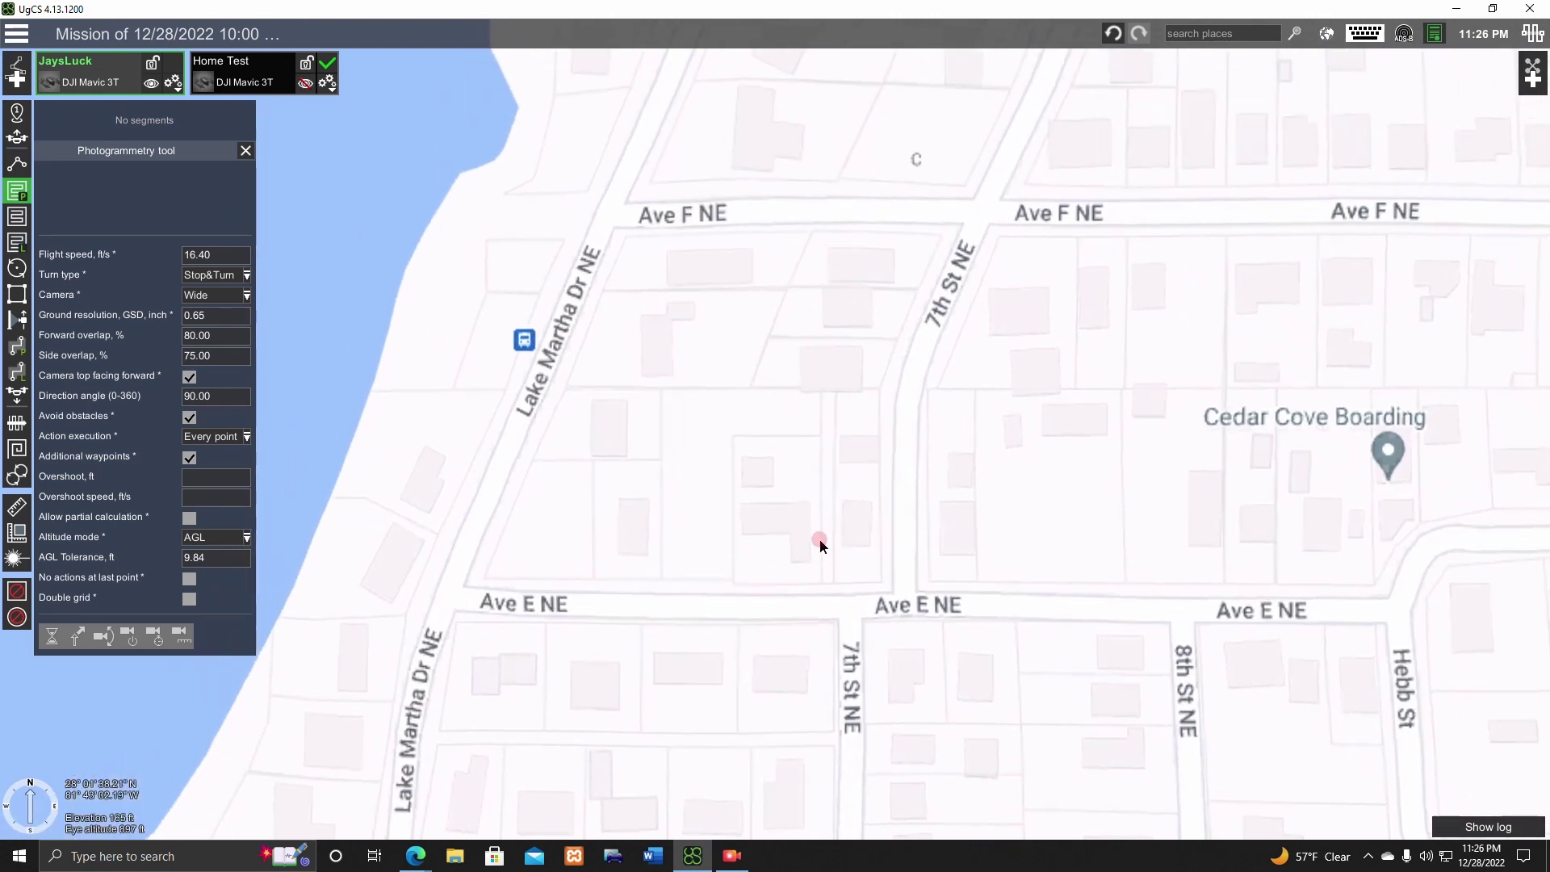
{"action": "left_click", "coordinate": [906, 604]}
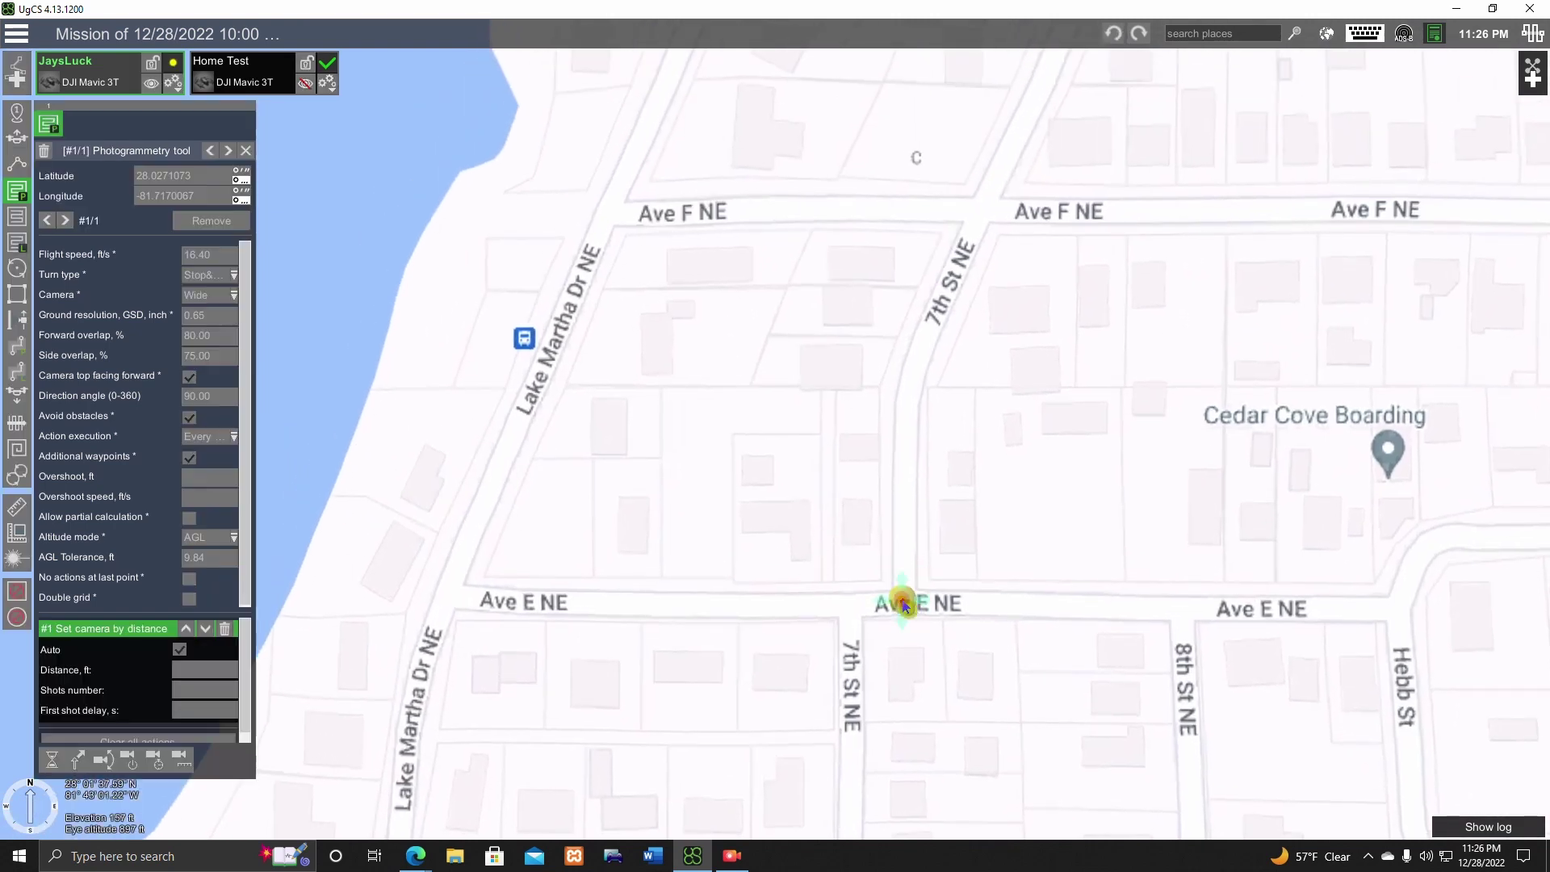
{"action": "left_click", "coordinate": [910, 394]}
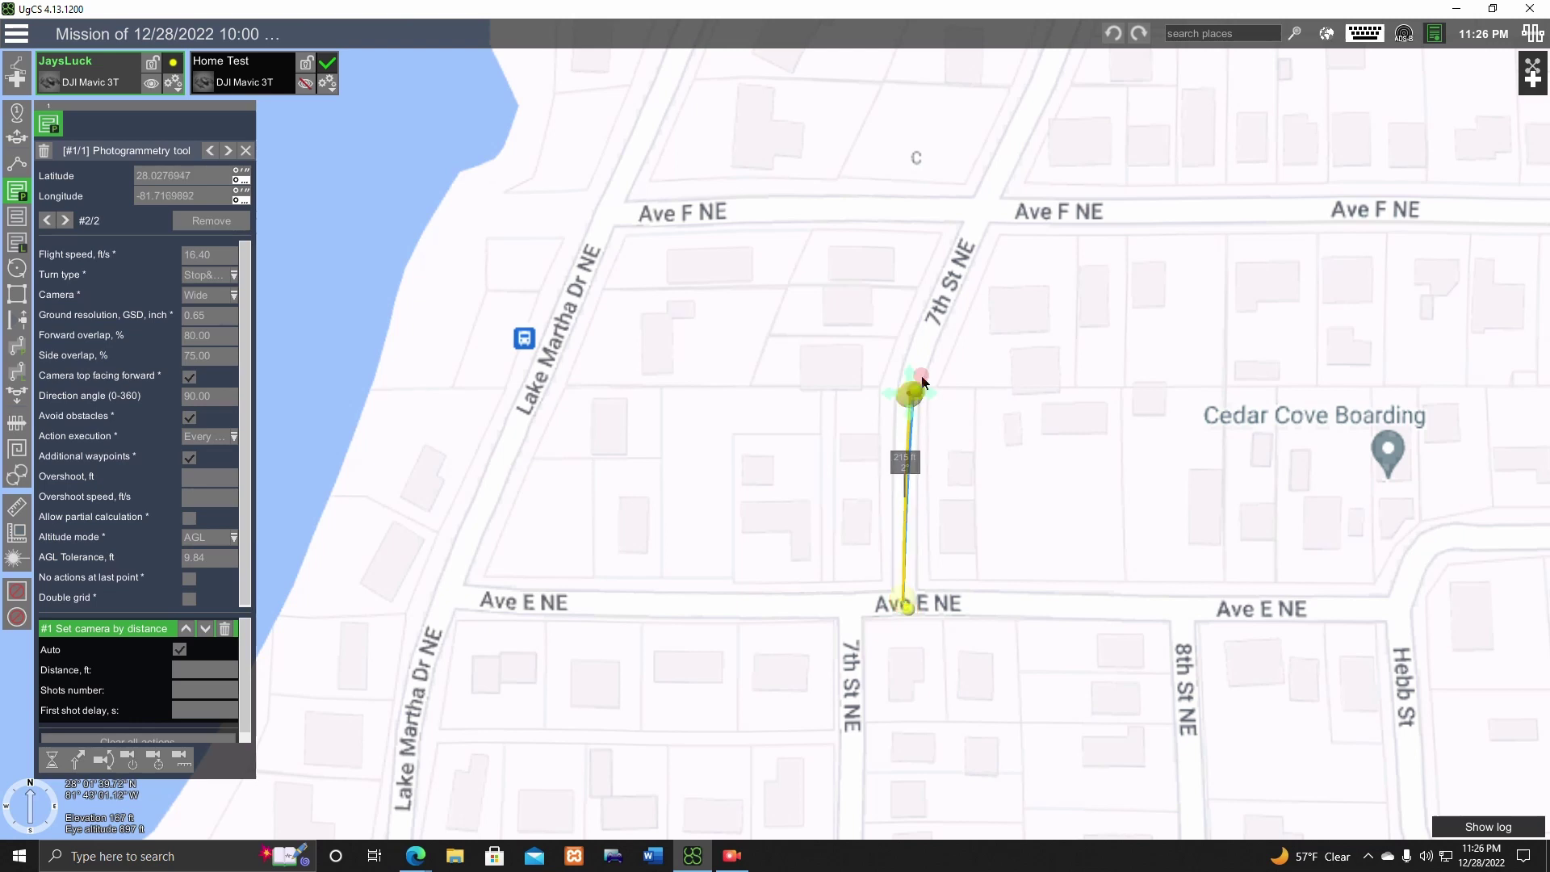
{"action": "left_click", "coordinate": [983, 213]}
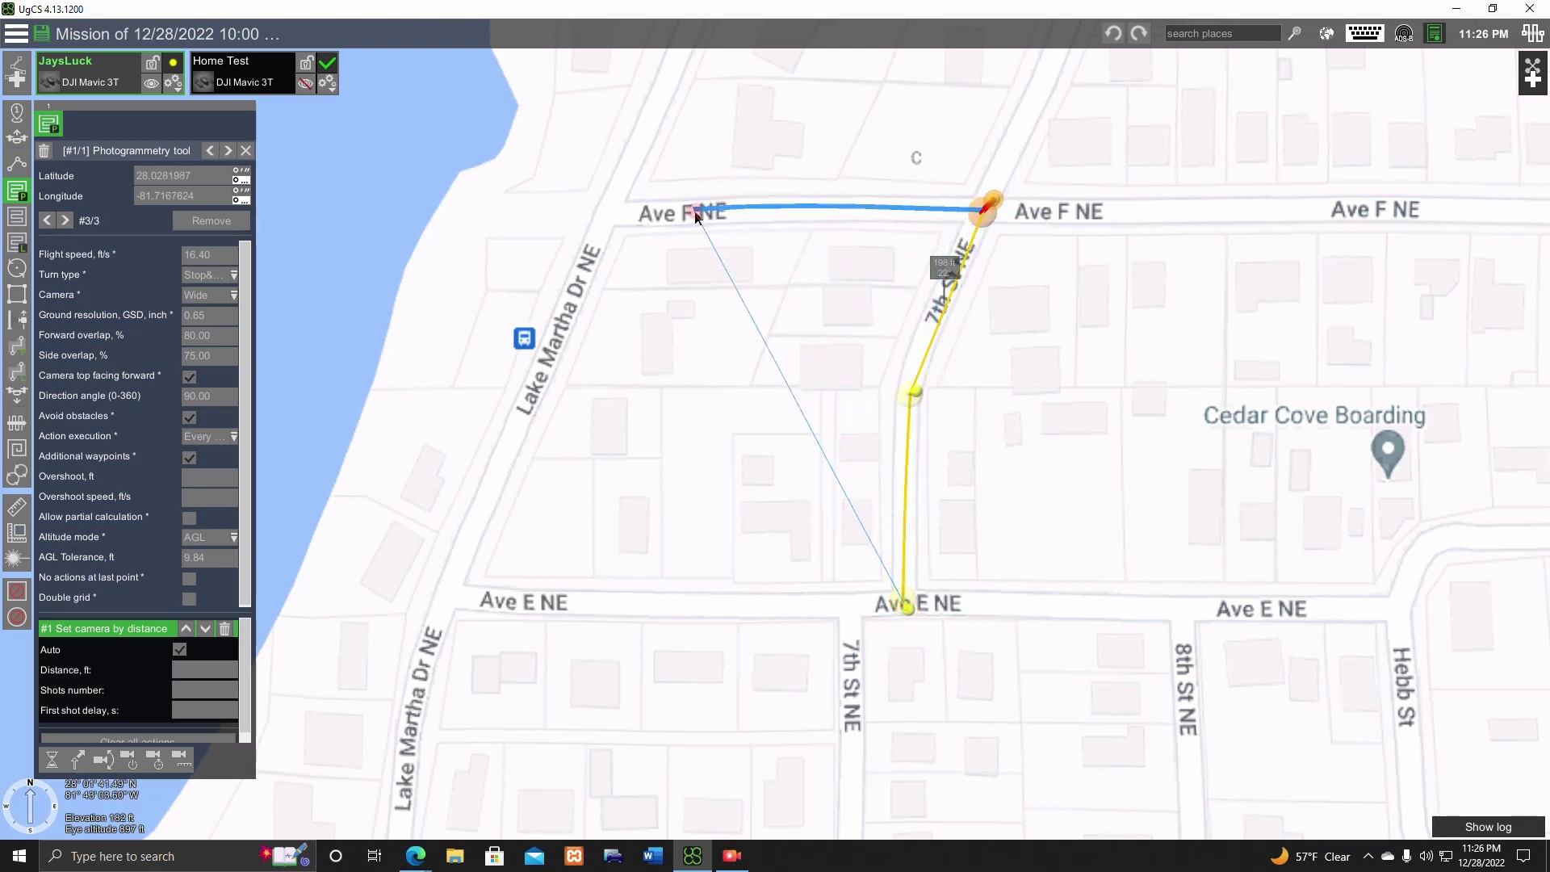
{"action": "left_click", "coordinate": [698, 215]}
{"action": "left_click", "coordinate": [603, 214]}
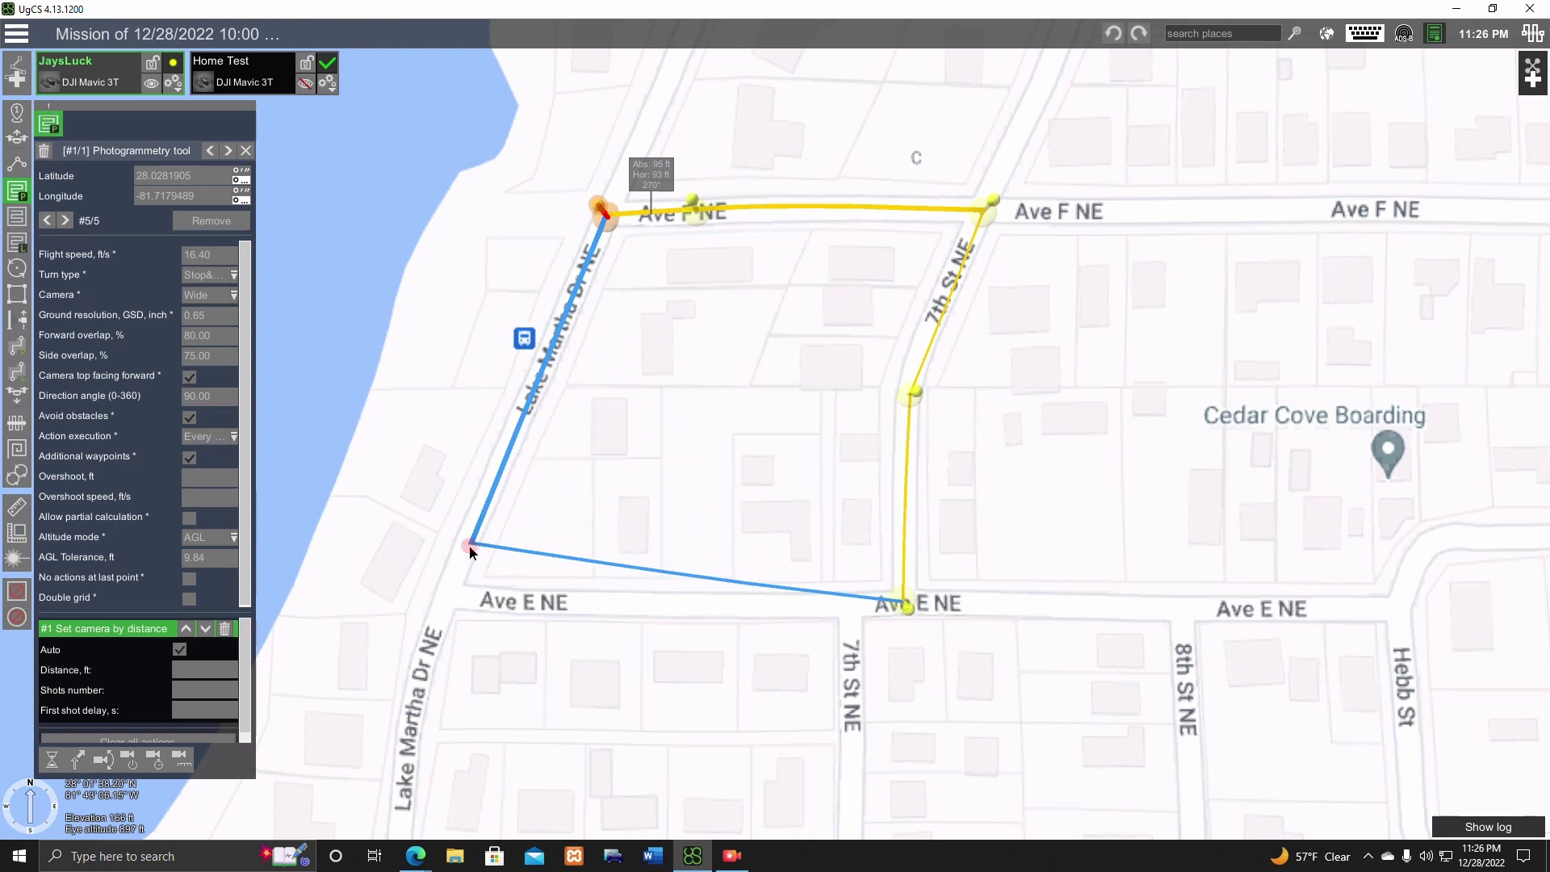
{"action": "left_click", "coordinate": [447, 599]}
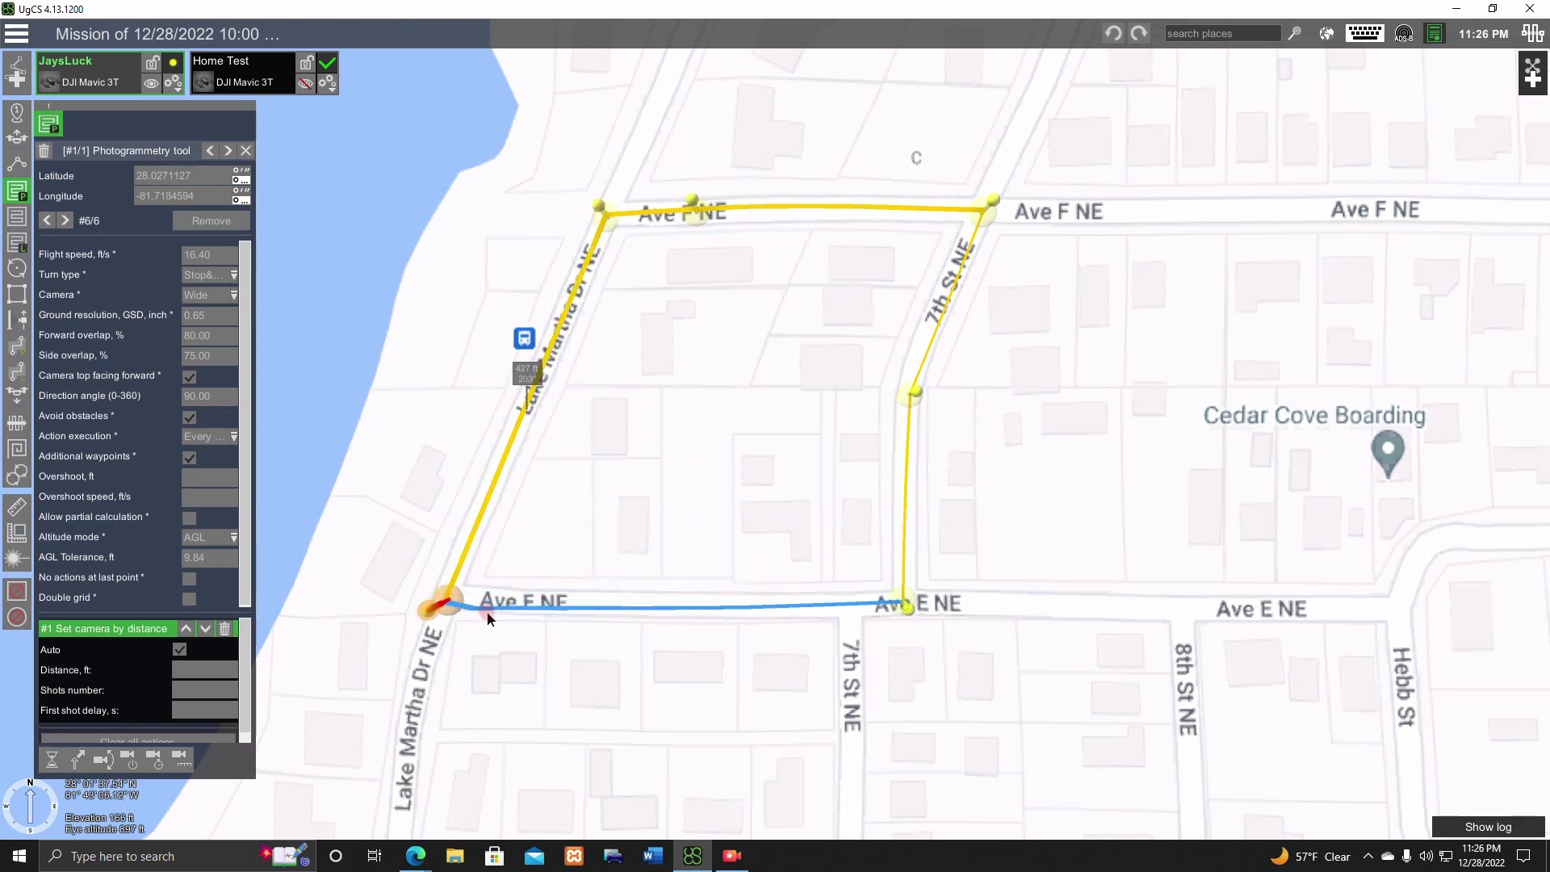
- Close the survey boundary along Ave E NE, removing the extra midway point, and dismiss the route message log
{"action": "left_click", "coordinate": [908, 621]}
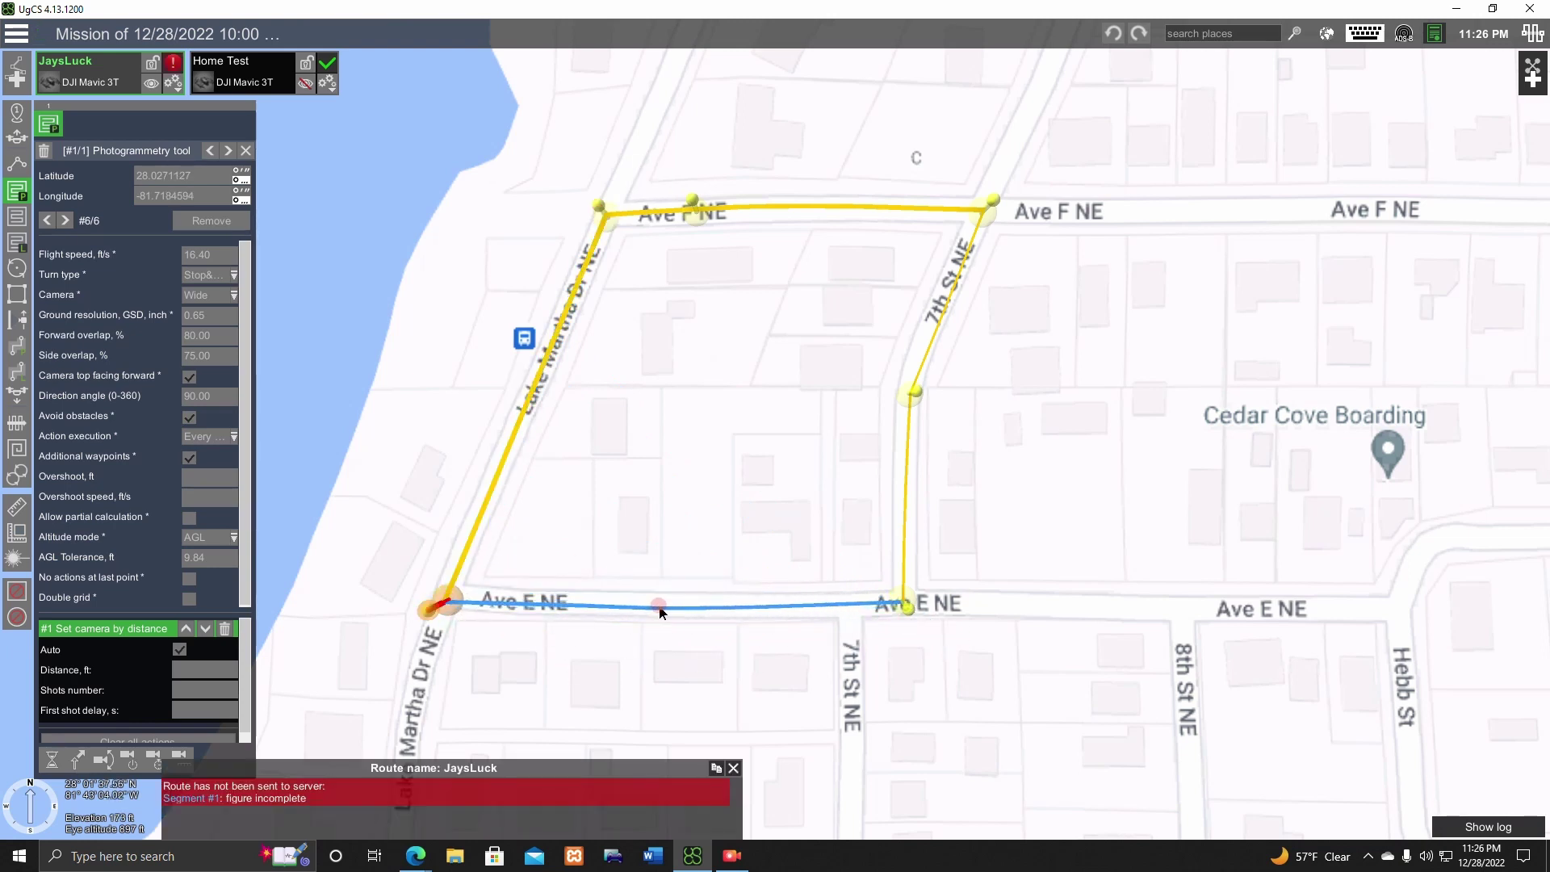
{"action": "left_click", "coordinate": [658, 608]}
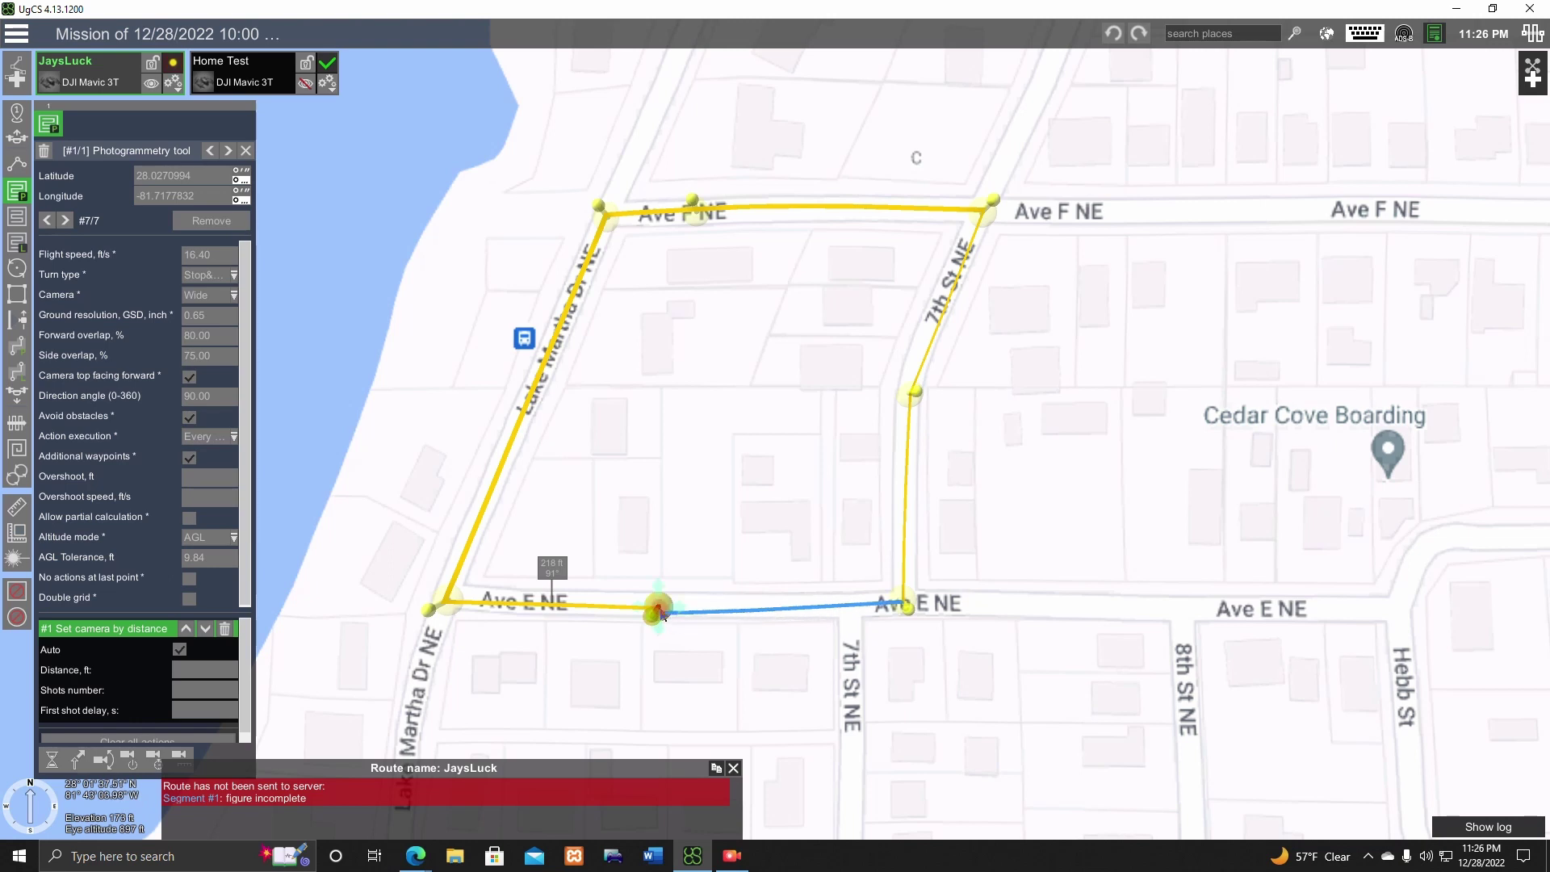
{"action": "key", "text": "Delete"}
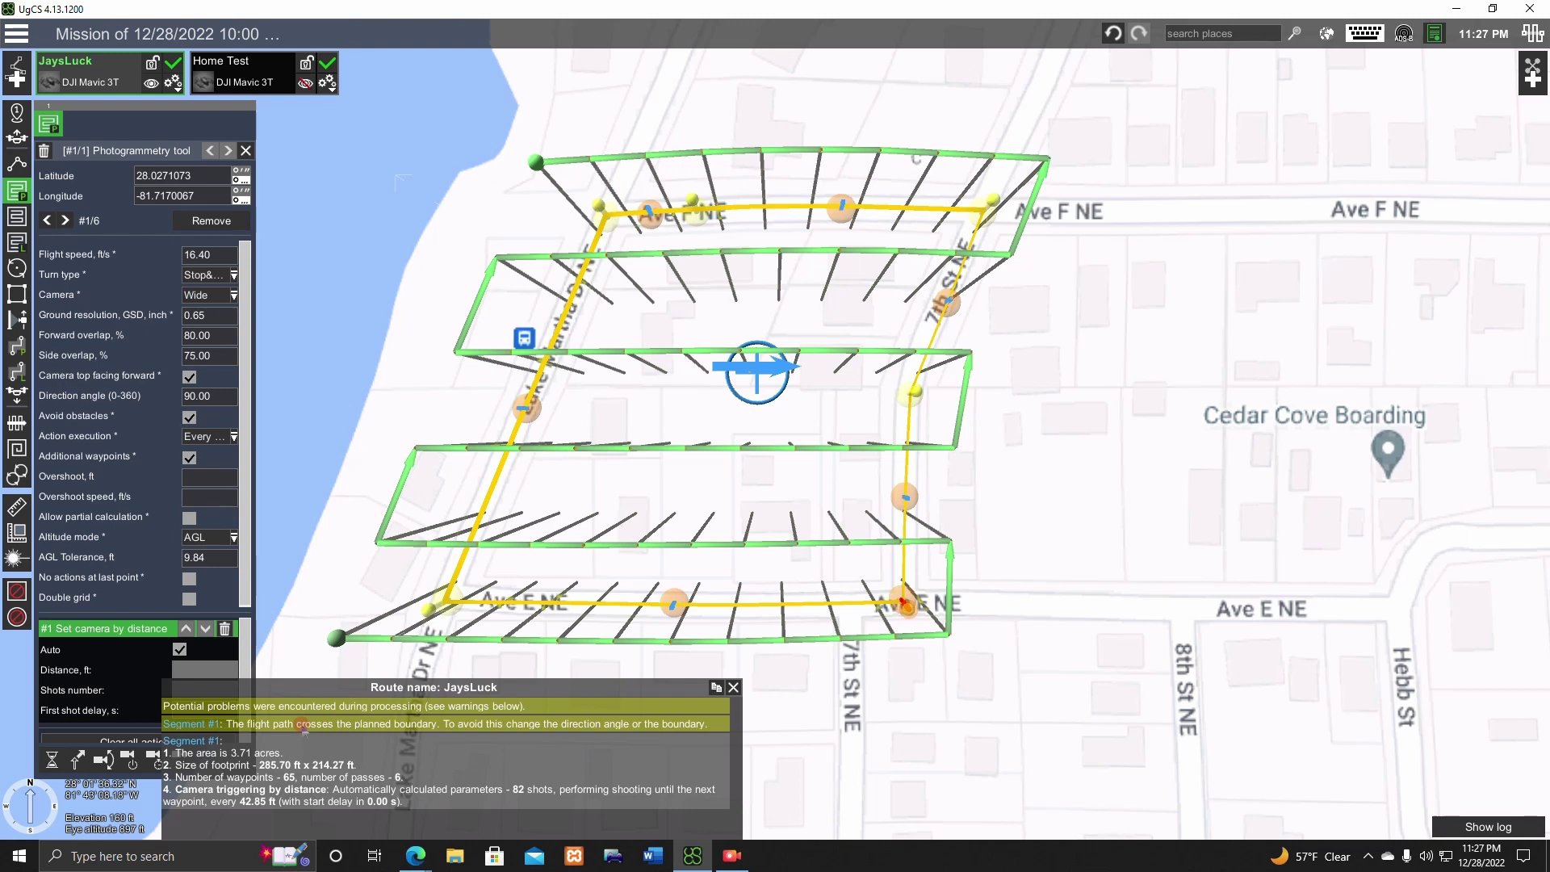
{"action": "left_click", "coordinate": [733, 687]}
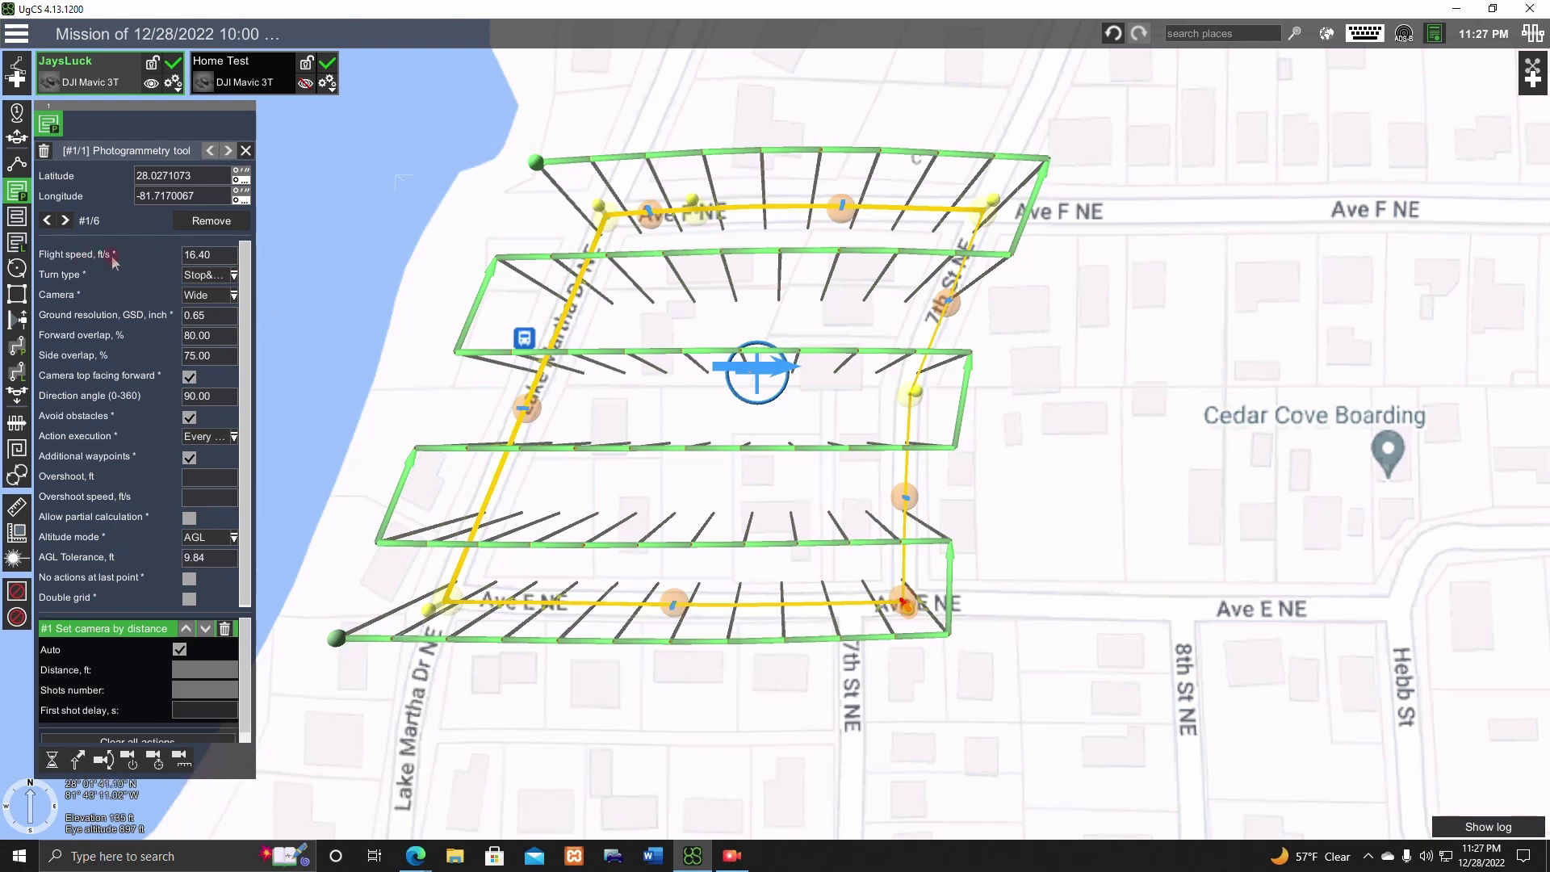
- Set the photogrammetry segment's flight speed to 15 ft/s
{"action": "left_click", "coordinate": [209, 259]}
{"action": "type", "text": "150"}
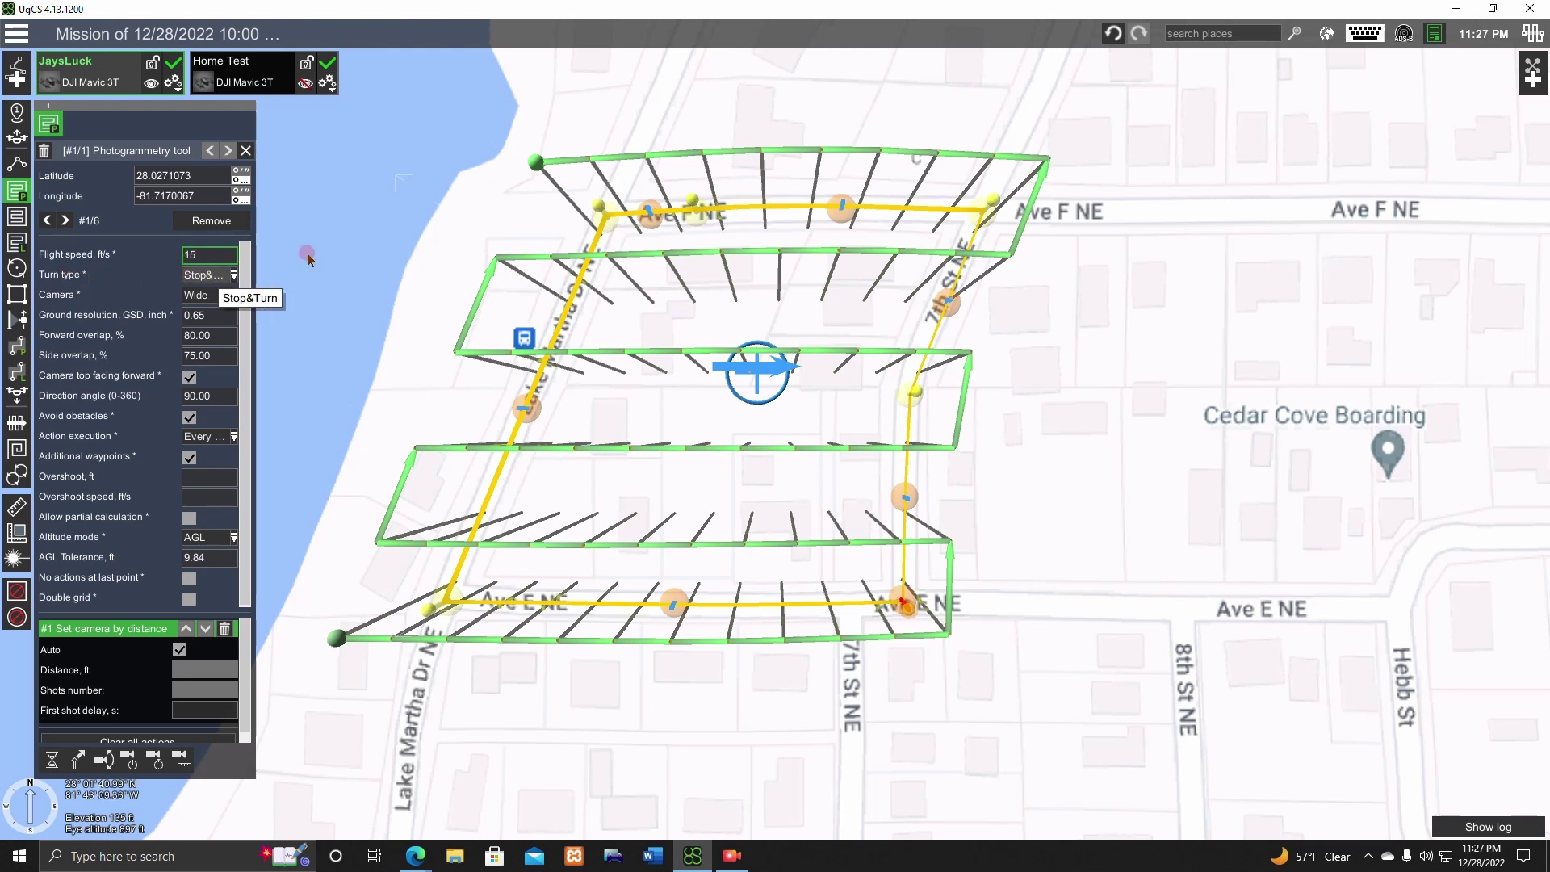
{"action": "mouse_move", "coordinate": [1045, 160]}
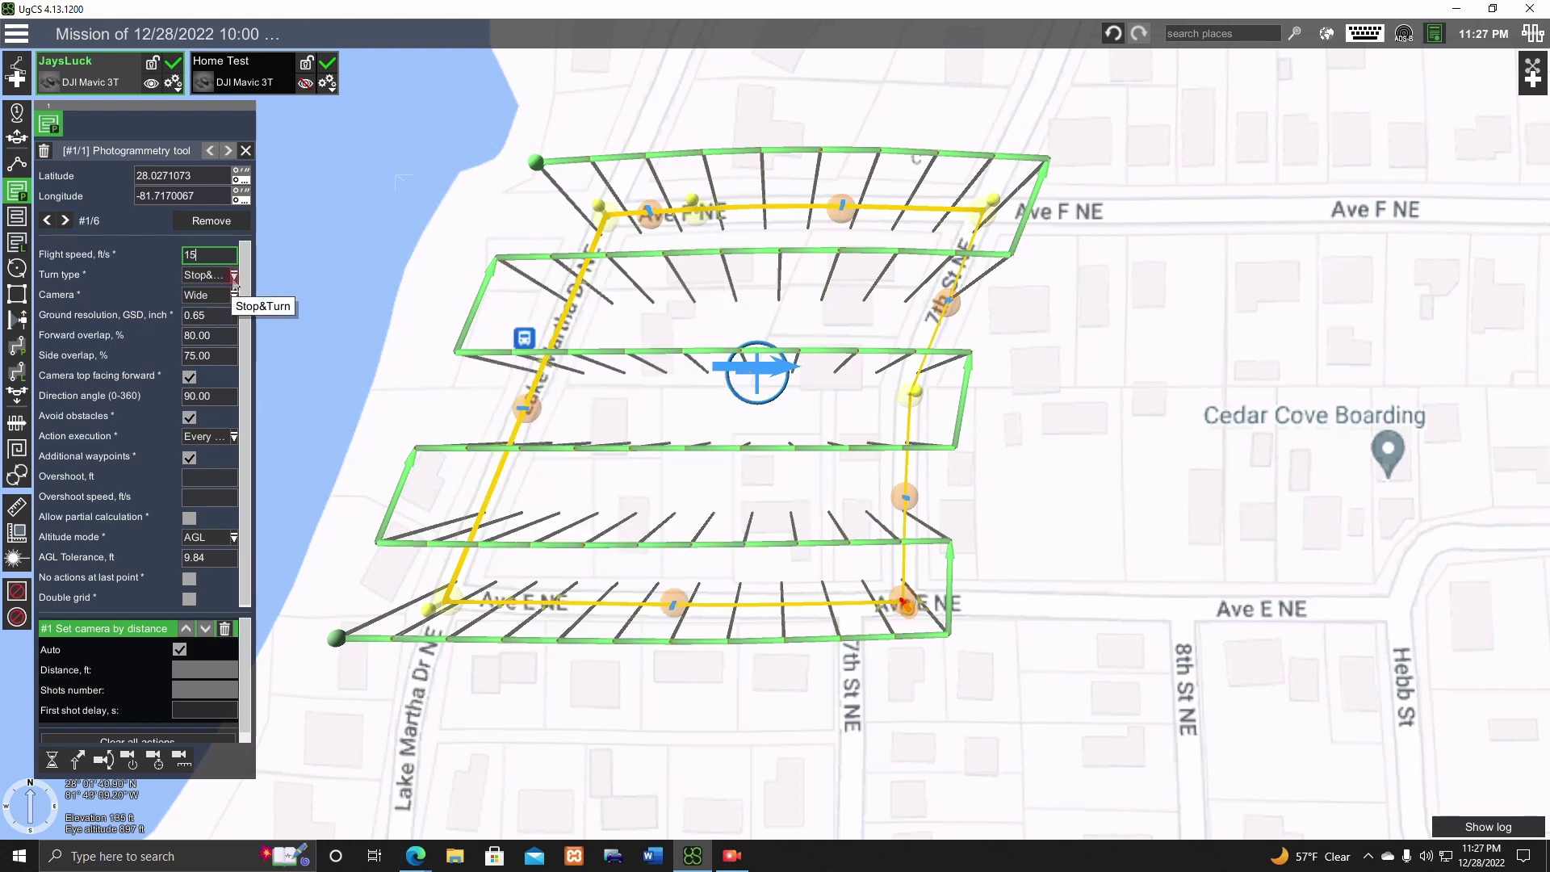
- Review the photogrammetry segment's turn type and camera options, keeping Stop&Turn and the Wide camera
{"action": "left_click", "coordinate": [209, 274]}
{"action": "left_click", "coordinate": [212, 298]}
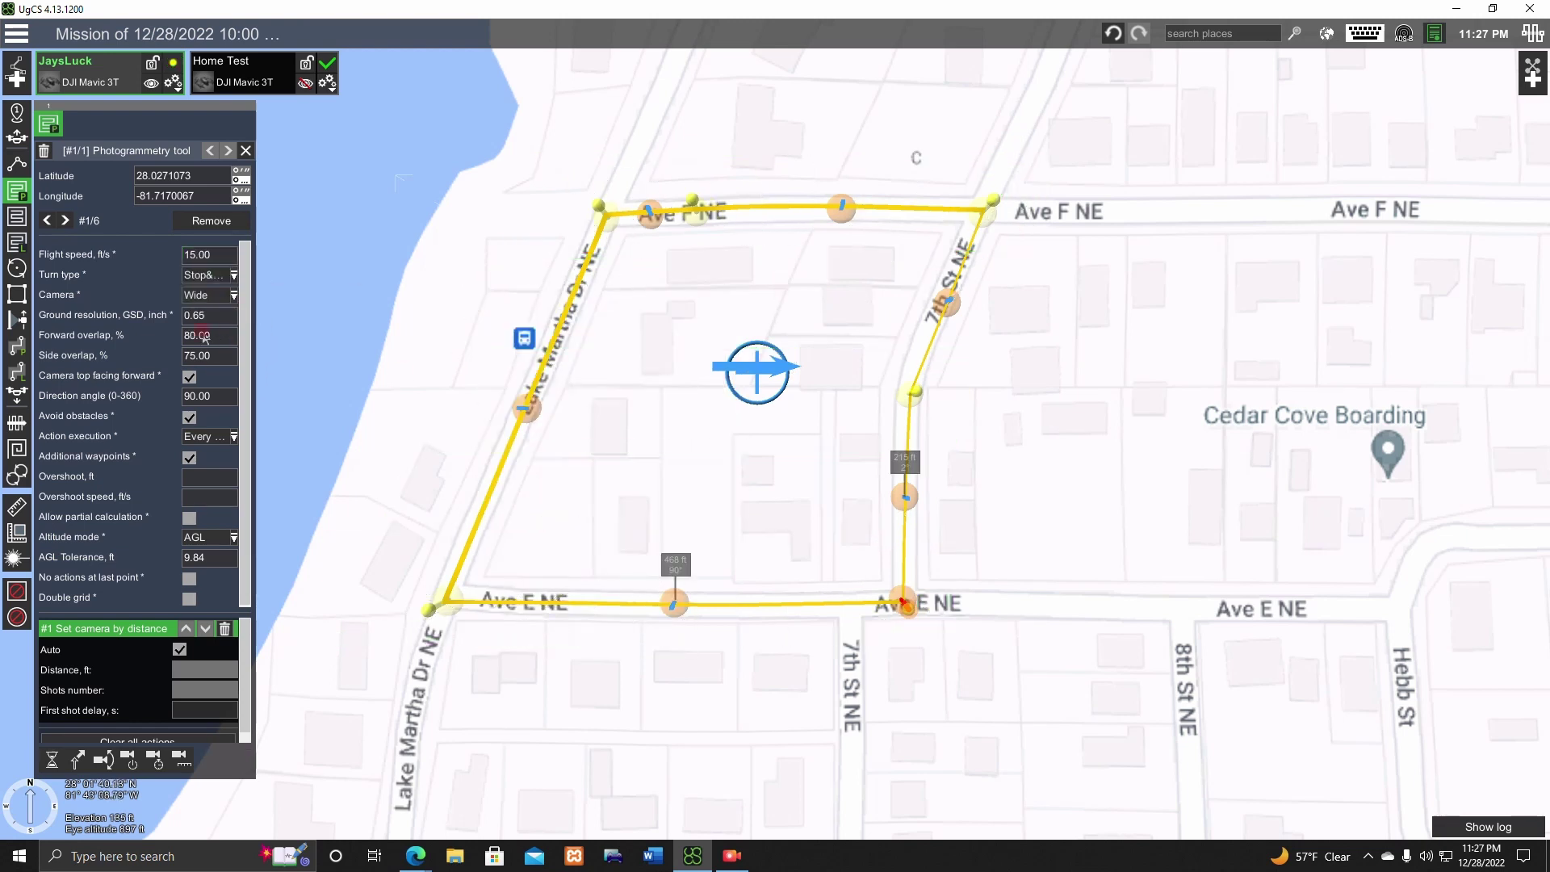
{"action": "left_click", "coordinate": [235, 296]}
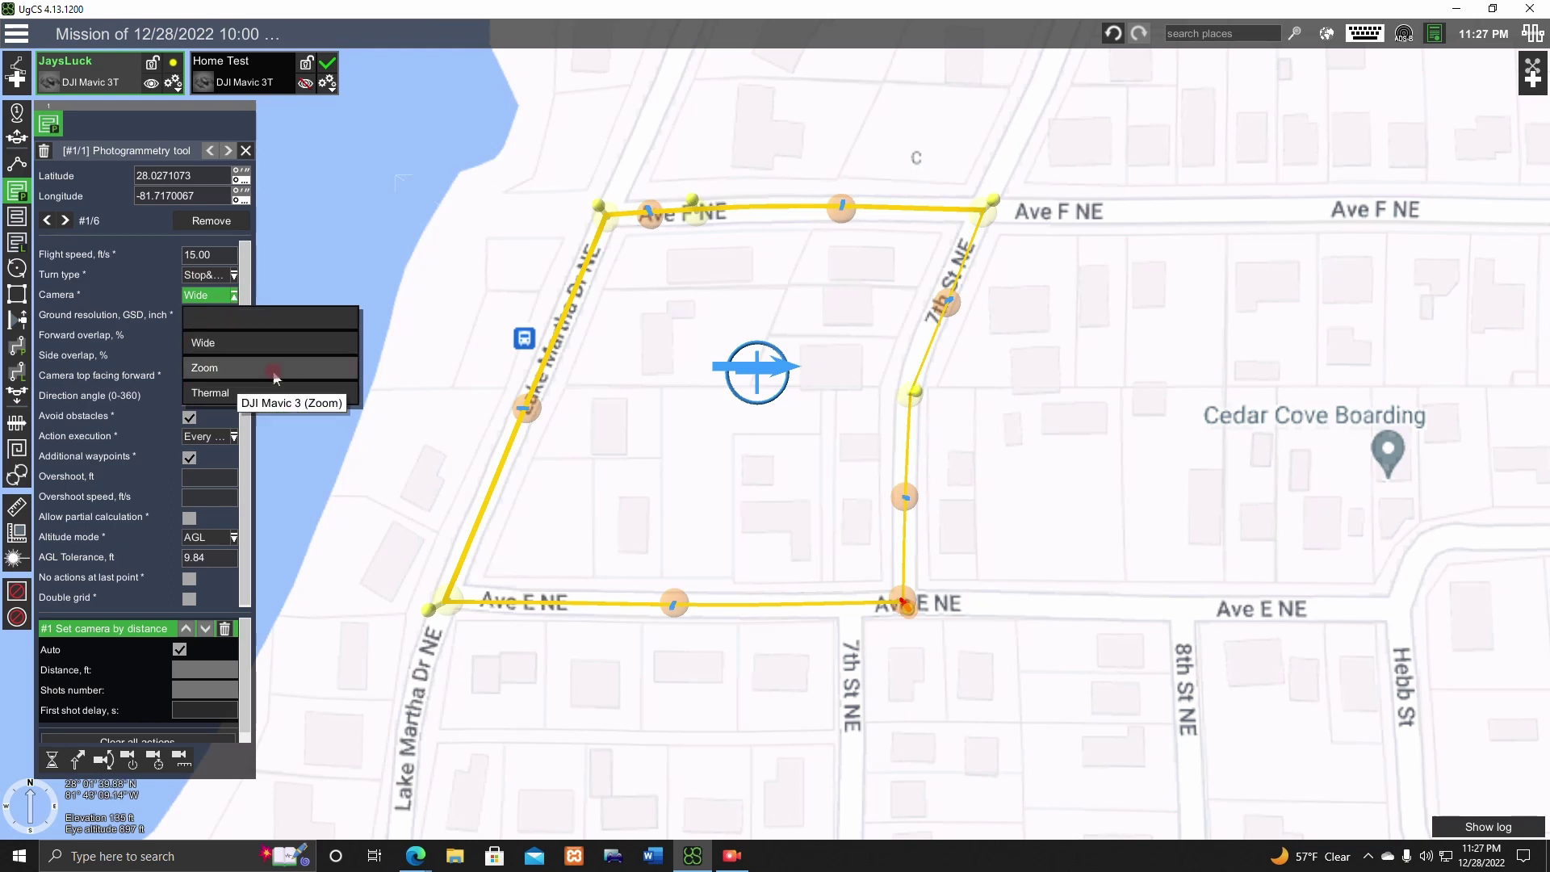
{"action": "left_click", "coordinate": [211, 352]}
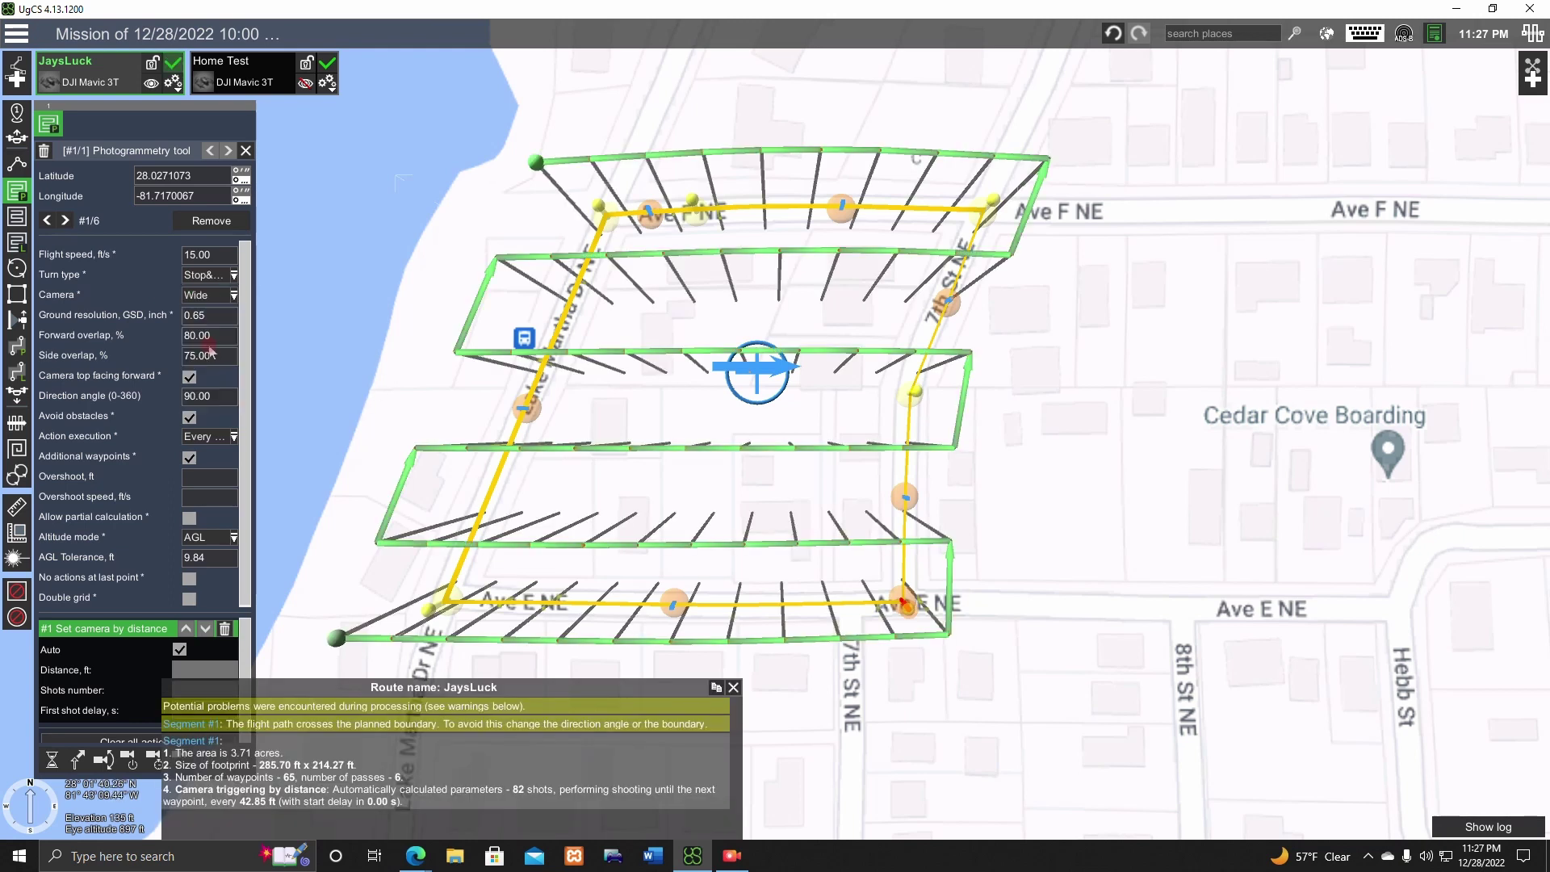
- Try a ground resolution of 20 inches for the photogrammetry segment and dismiss the route message log
{"action": "left_click", "coordinate": [215, 320]}
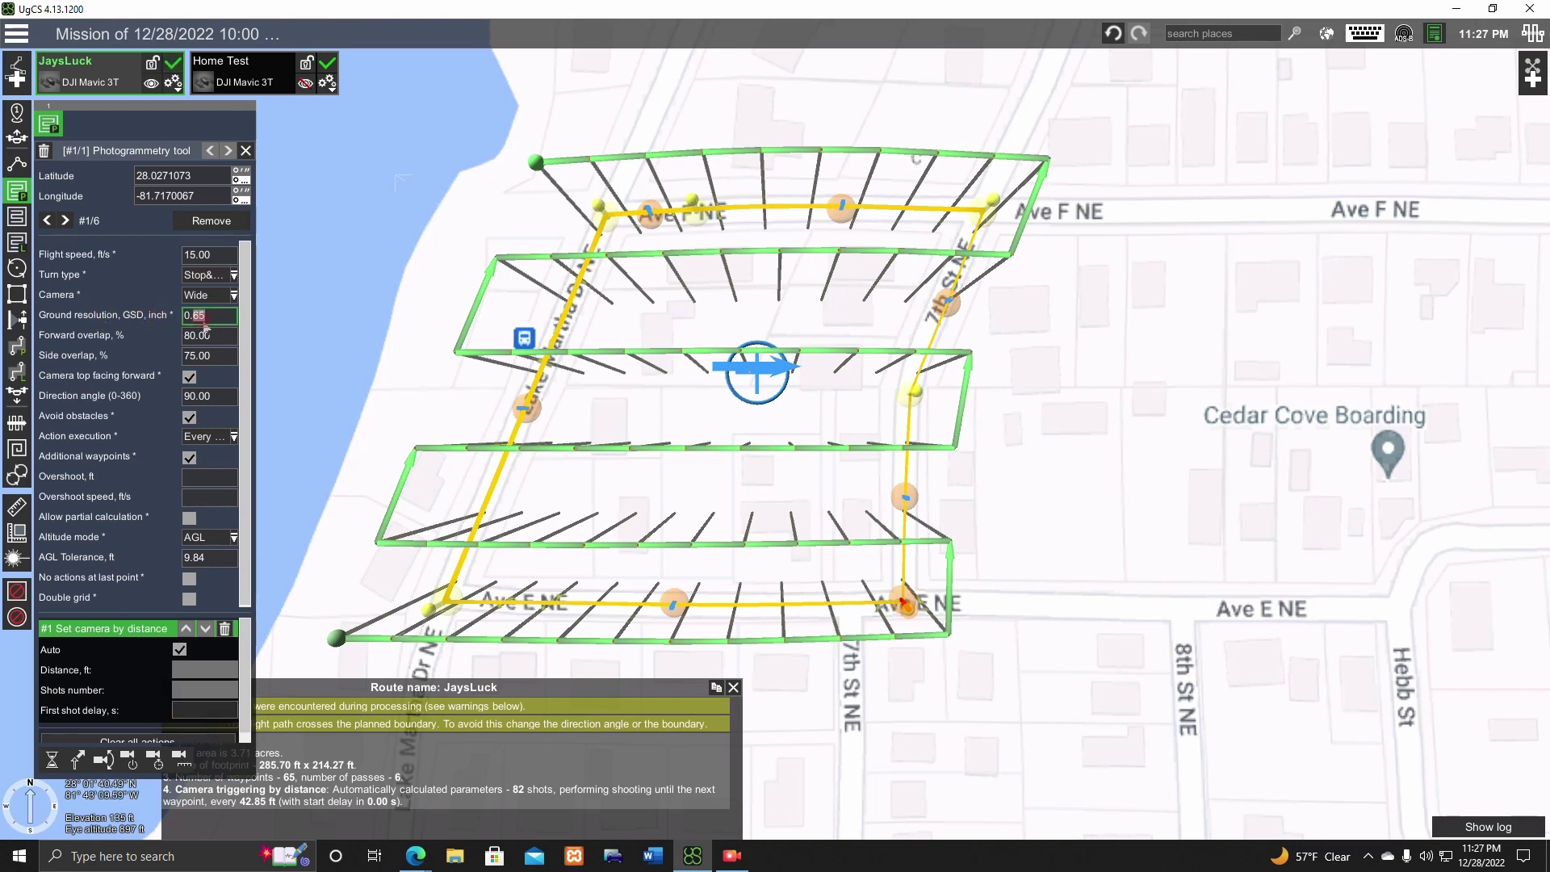
{"action": "key", "text": "BackSpace"}
{"action": "key", "text": "BackSpace"}
{"action": "key", "text": "BackSpace"}
{"action": "type", "text": "20"}
{"action": "key", "text": "Return"}
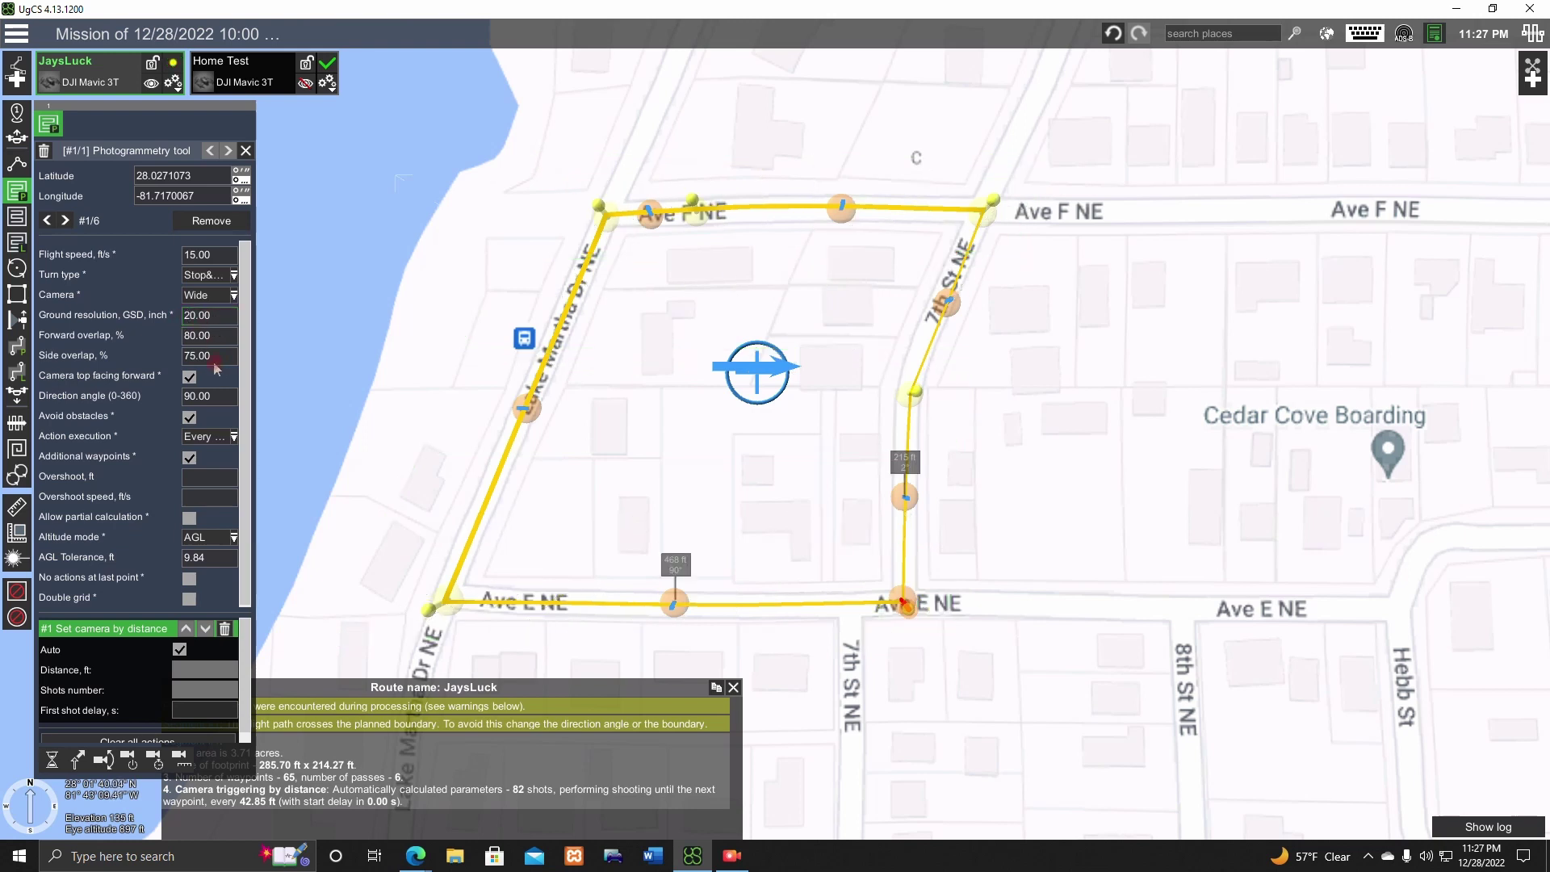
{"action": "left_click", "coordinate": [732, 687]}
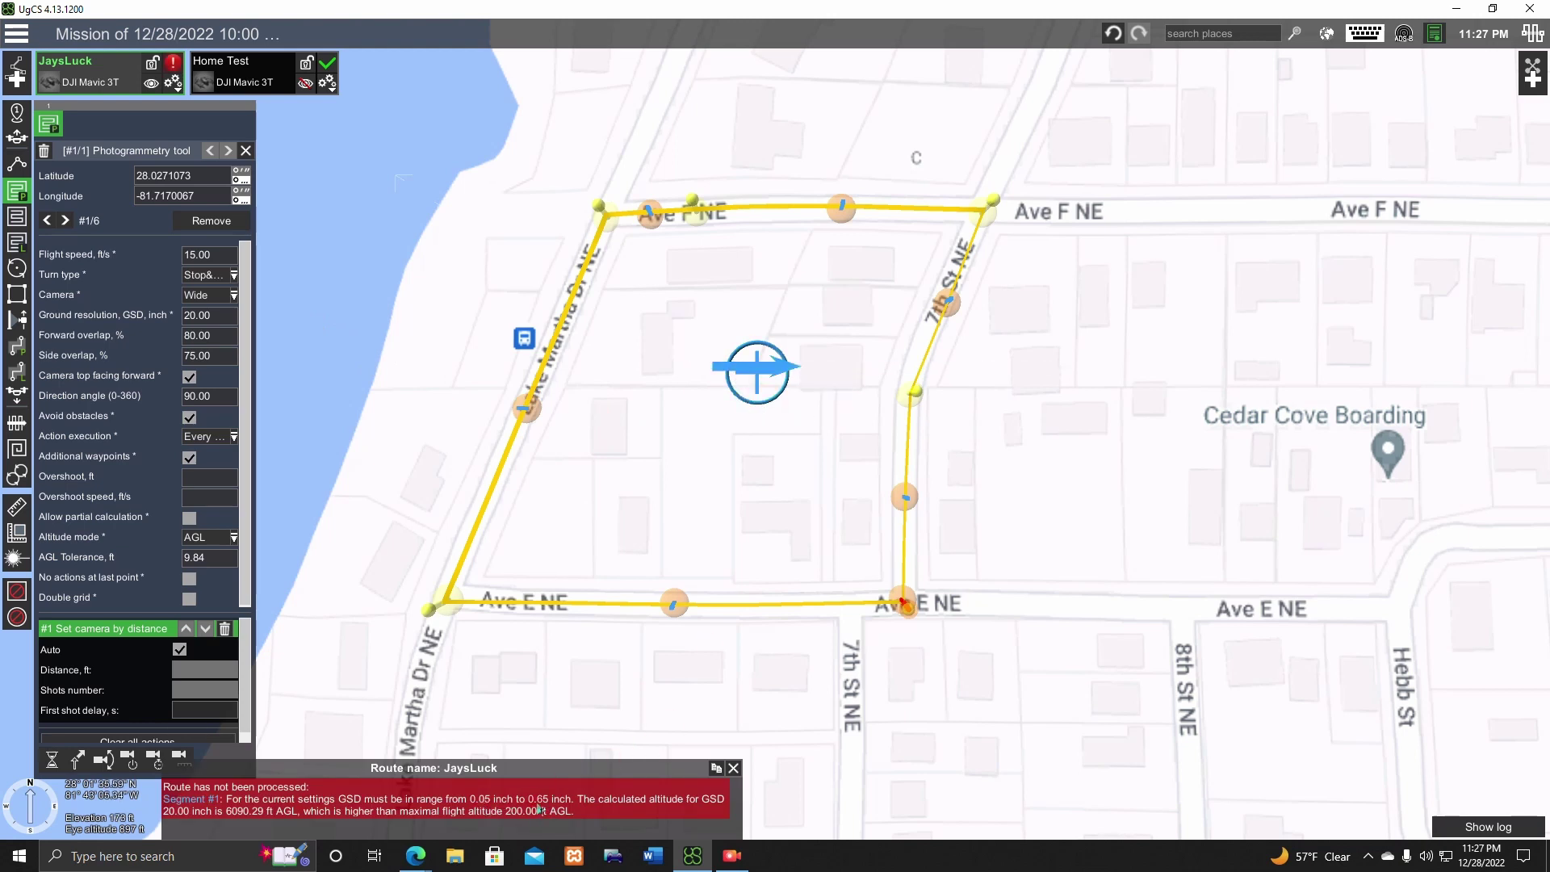
- Set the photogrammetry segment's ground resolution (GSD) to 0.65 inch
{"action": "left_click", "coordinate": [210, 316]}
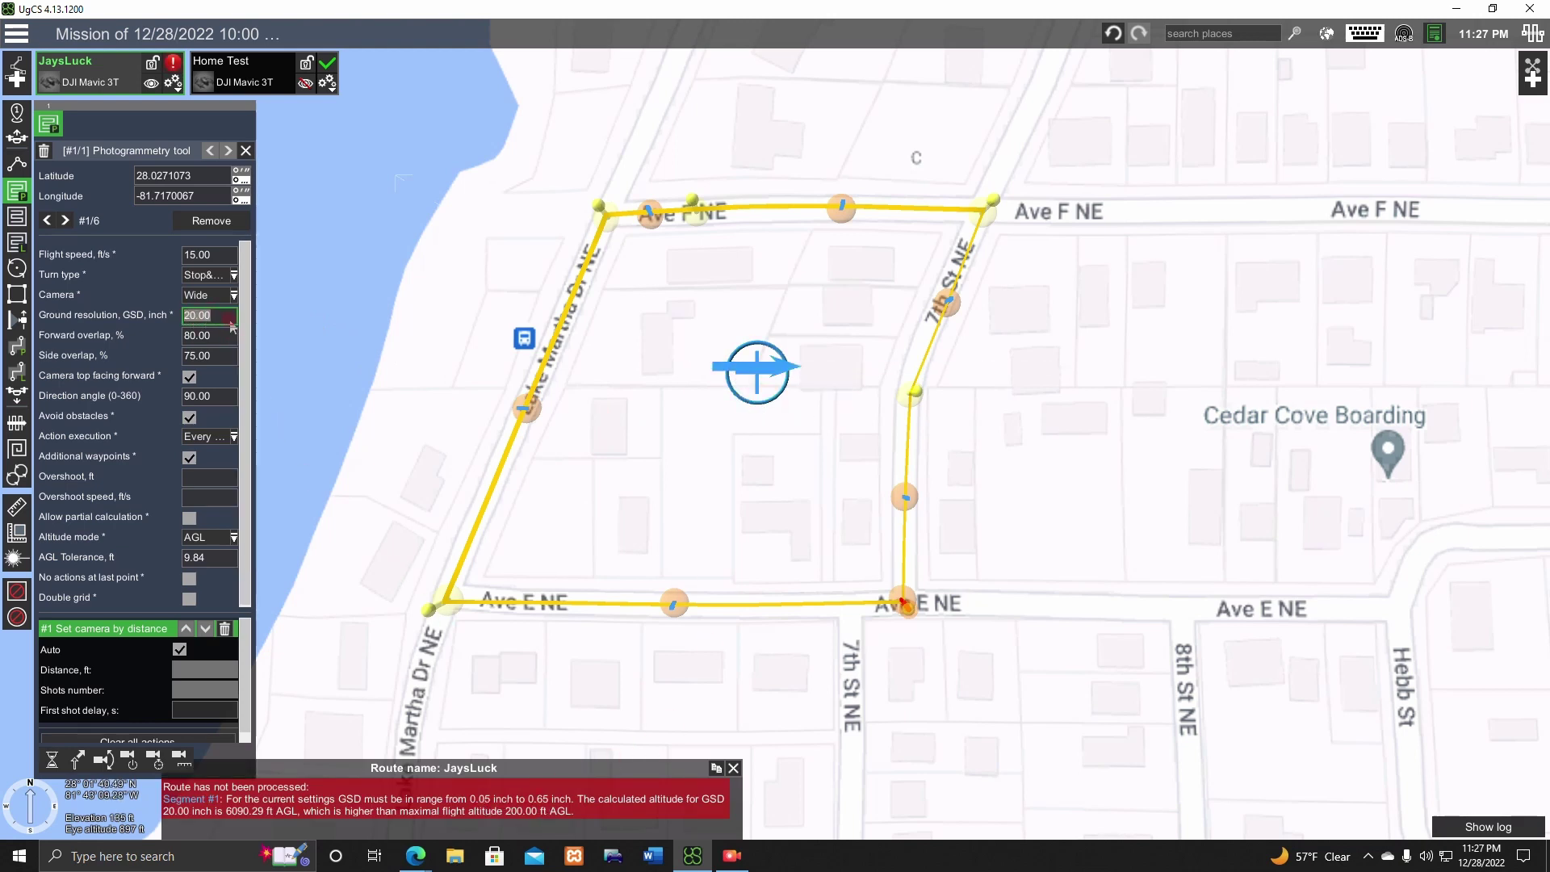
{"action": "type", "text": "0.65"}
{"action": "key", "text": "Tab"}
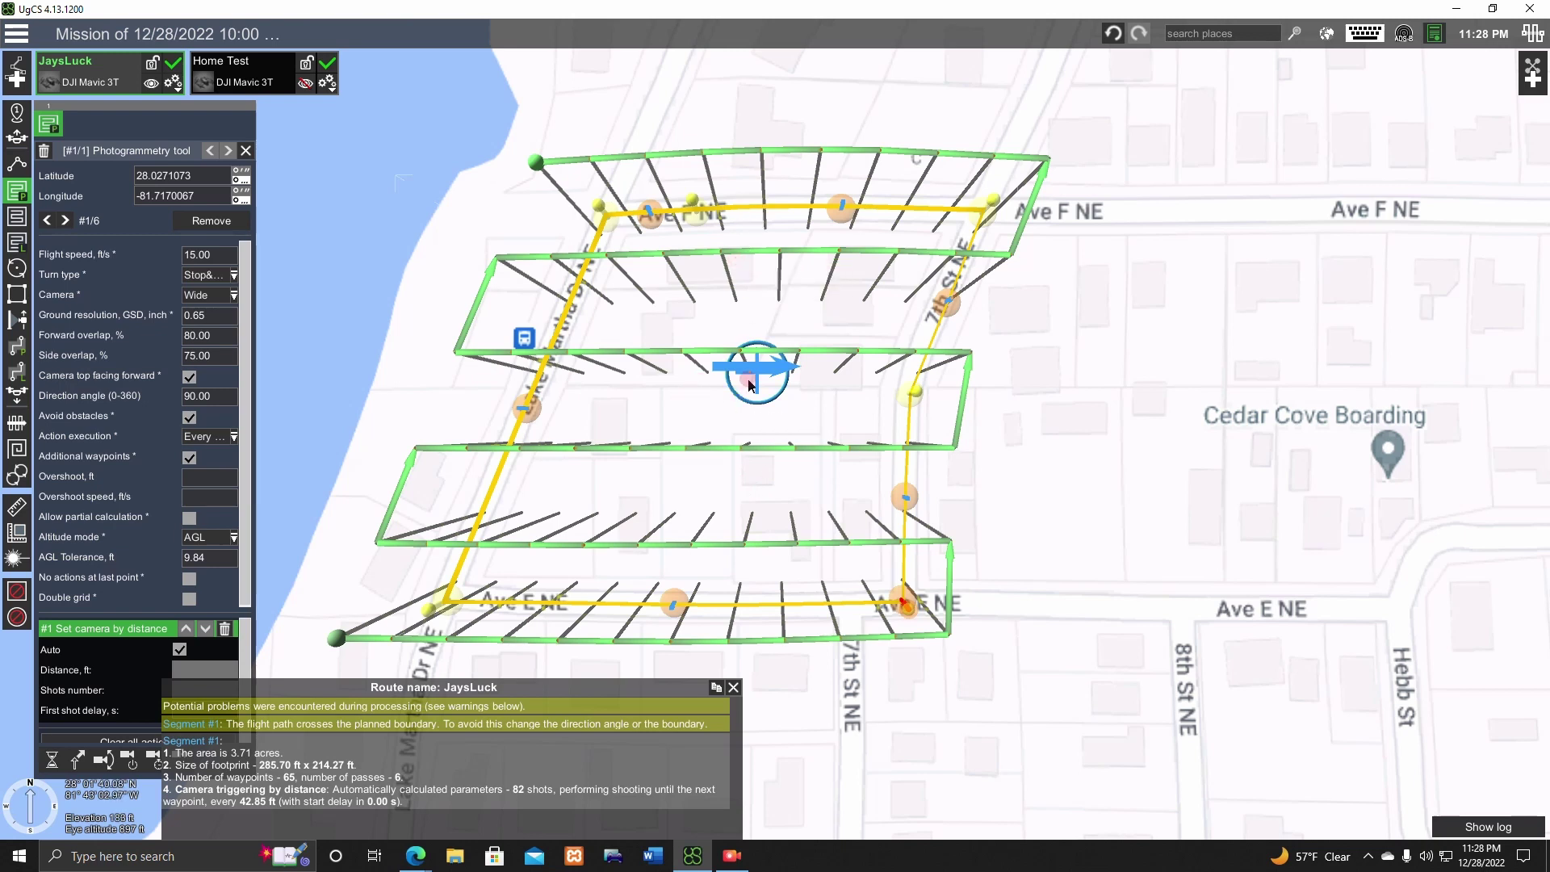
- Read the recalculated route's message log beside the survey grid, dismiss it, and review the action execution options, keeping Every point
{"action": "scroll", "coordinate": [763, 412], "scroll_direction": "down", "scroll_amount": 1}
{"action": "scroll", "coordinate": [807, 485], "scroll_direction": "down", "scroll_amount": 1}
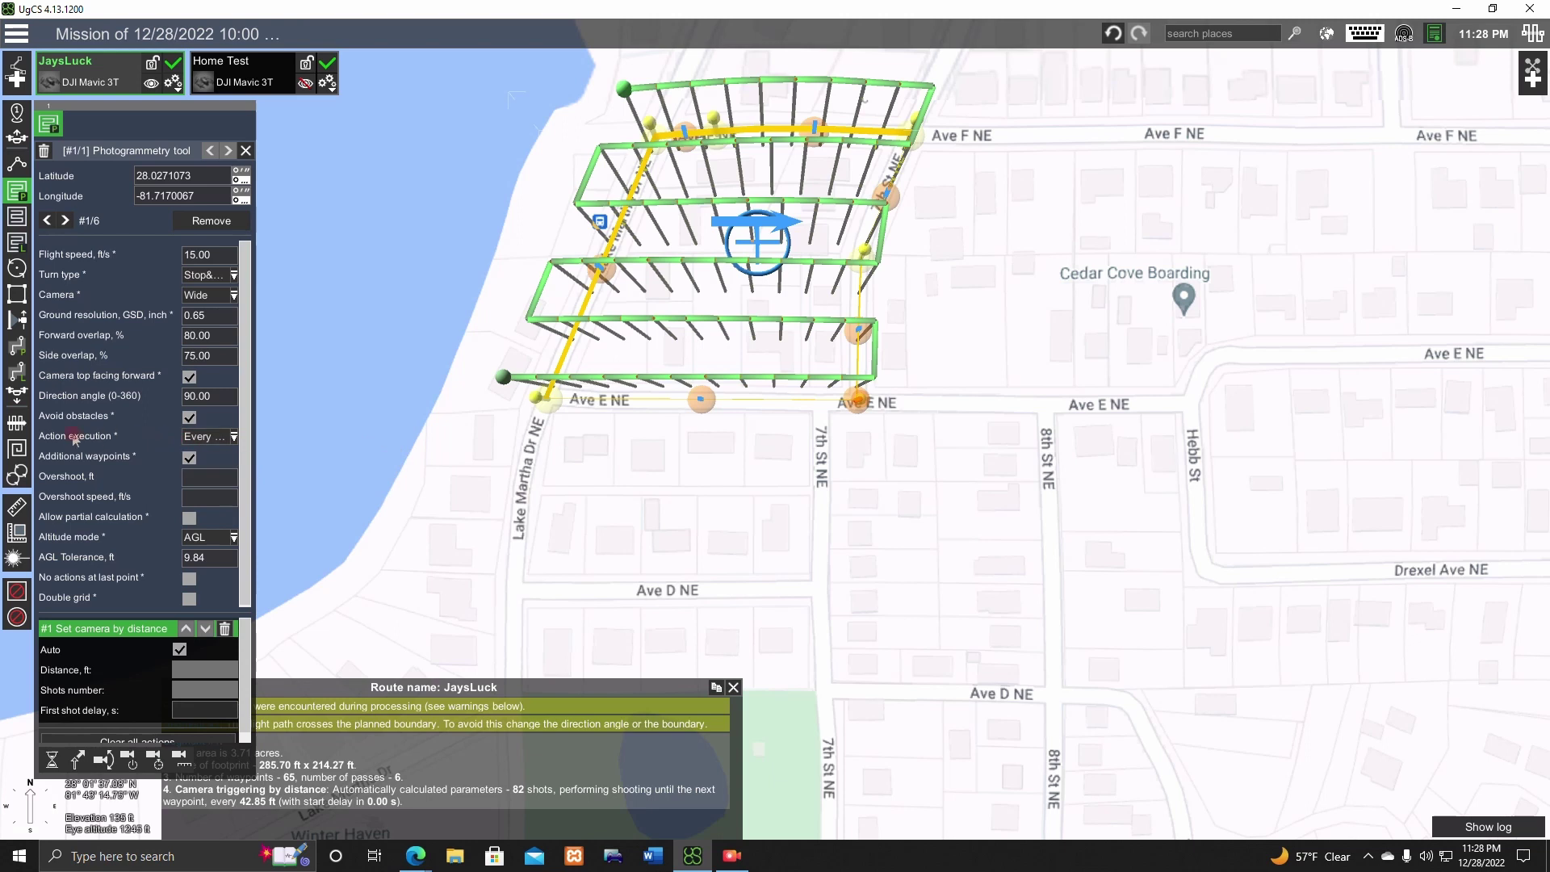
{"action": "left_click", "coordinate": [208, 436]}
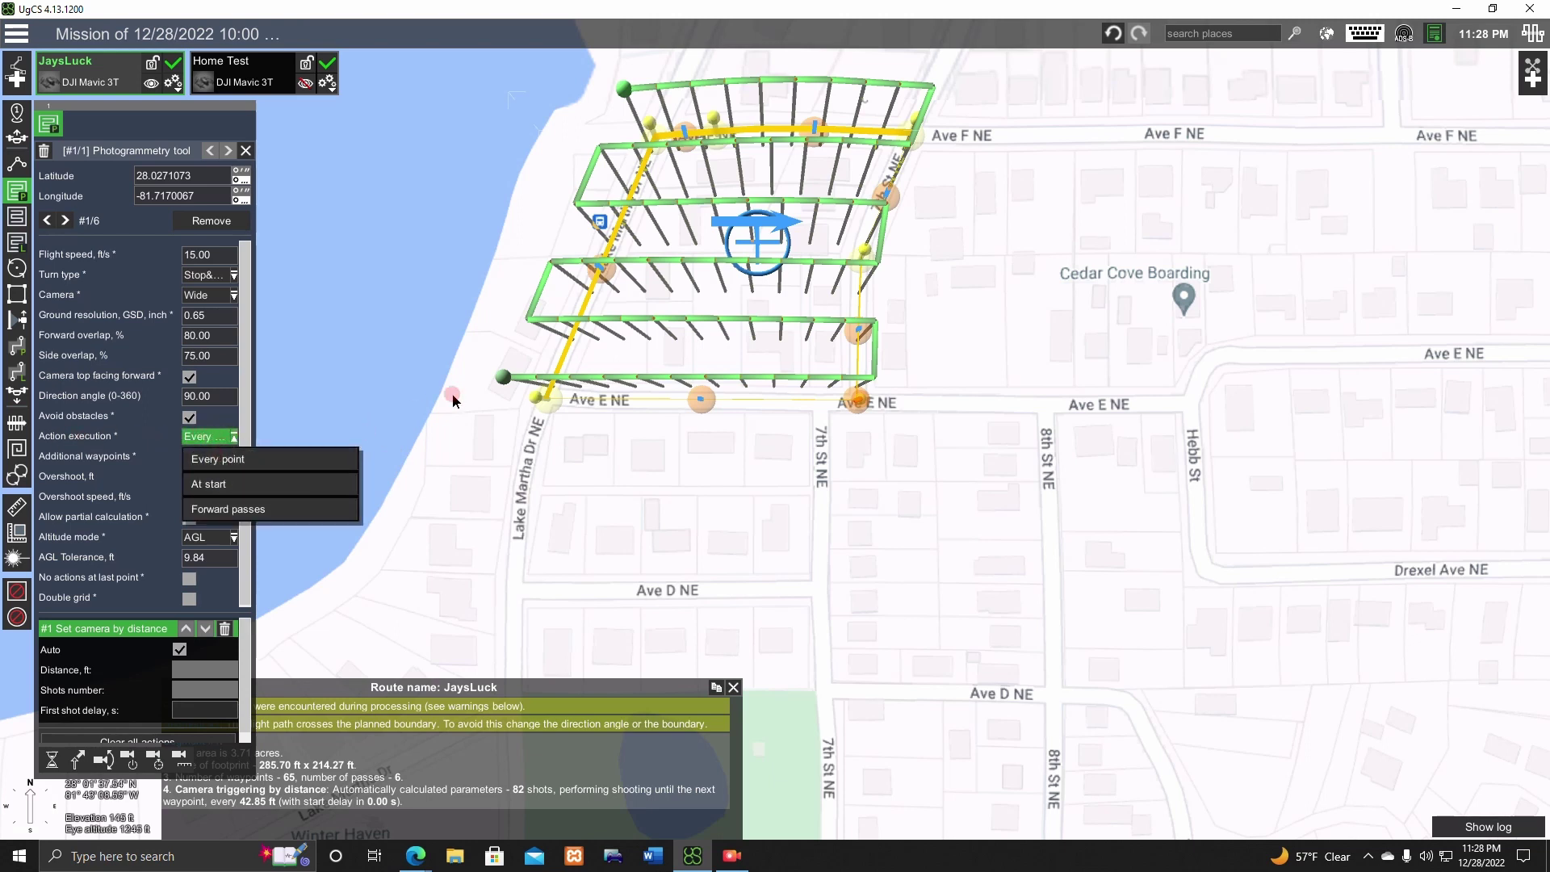
{"action": "mouse_move", "coordinate": [540, 385]}
{"action": "left_click_drag", "start_coordinate": [700, 443], "coordinate": [616, 626]}
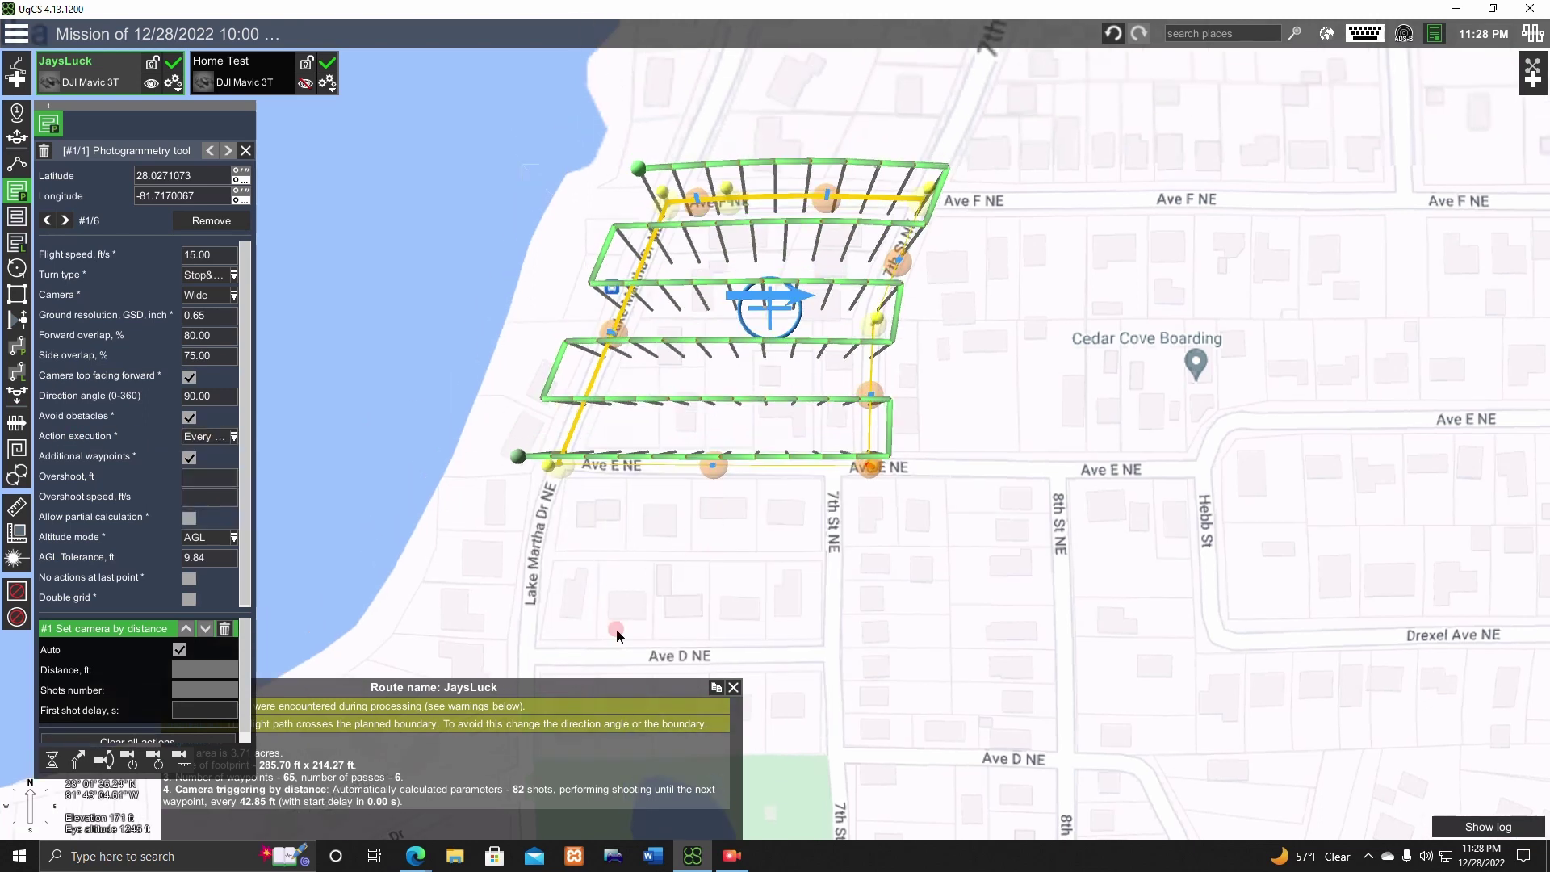
{"action": "left_click_drag", "start_coordinate": [345, 705], "coordinate": [844, 638]}
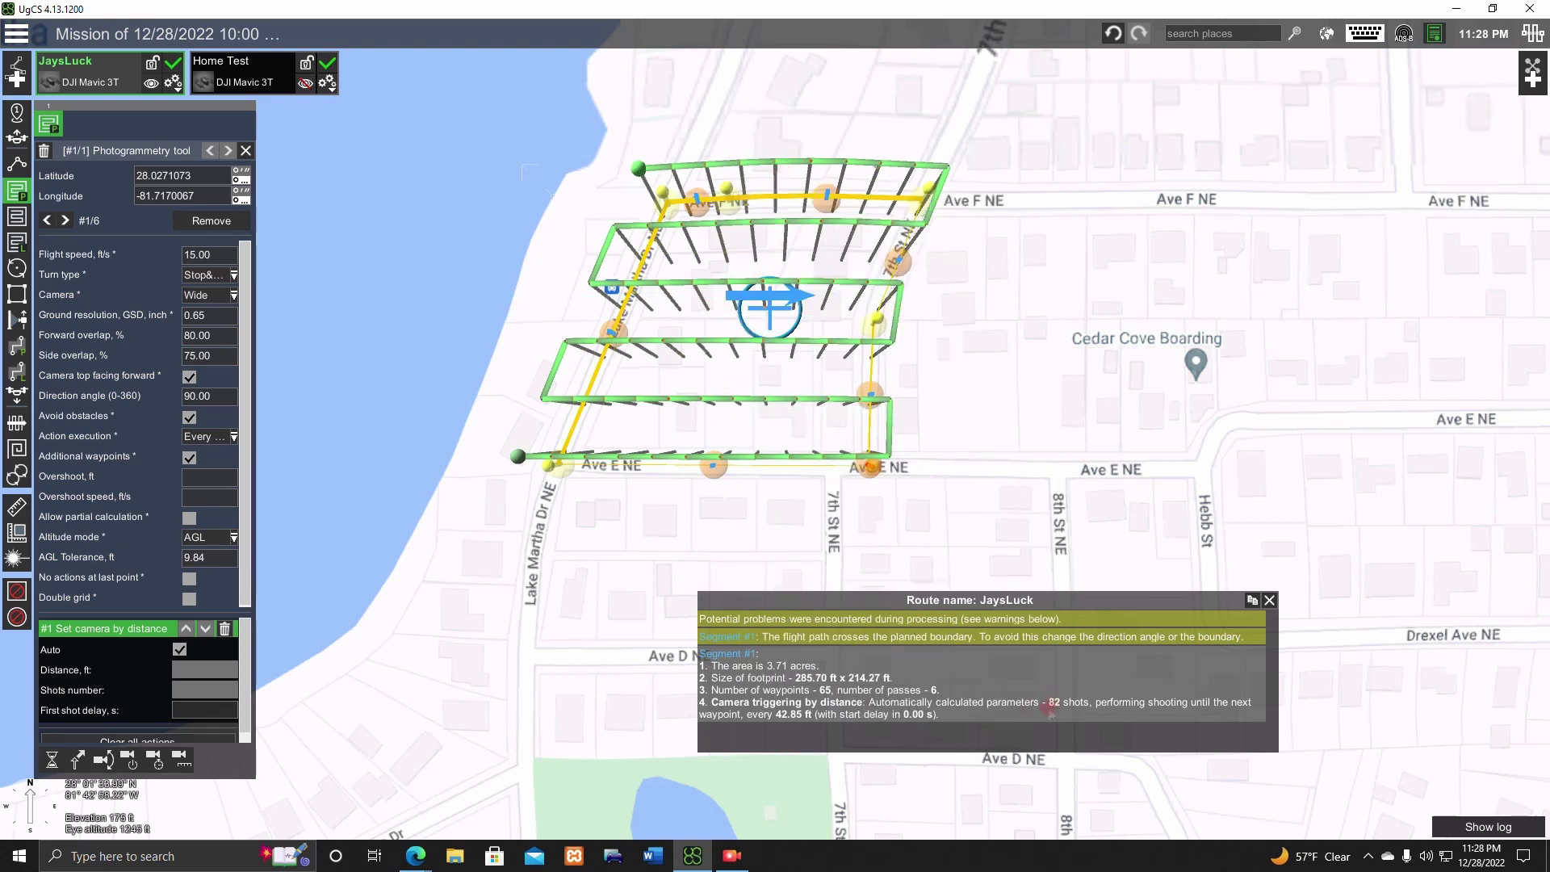
{"action": "left_click", "coordinate": [1269, 599]}
{"action": "left_click", "coordinate": [234, 436]}
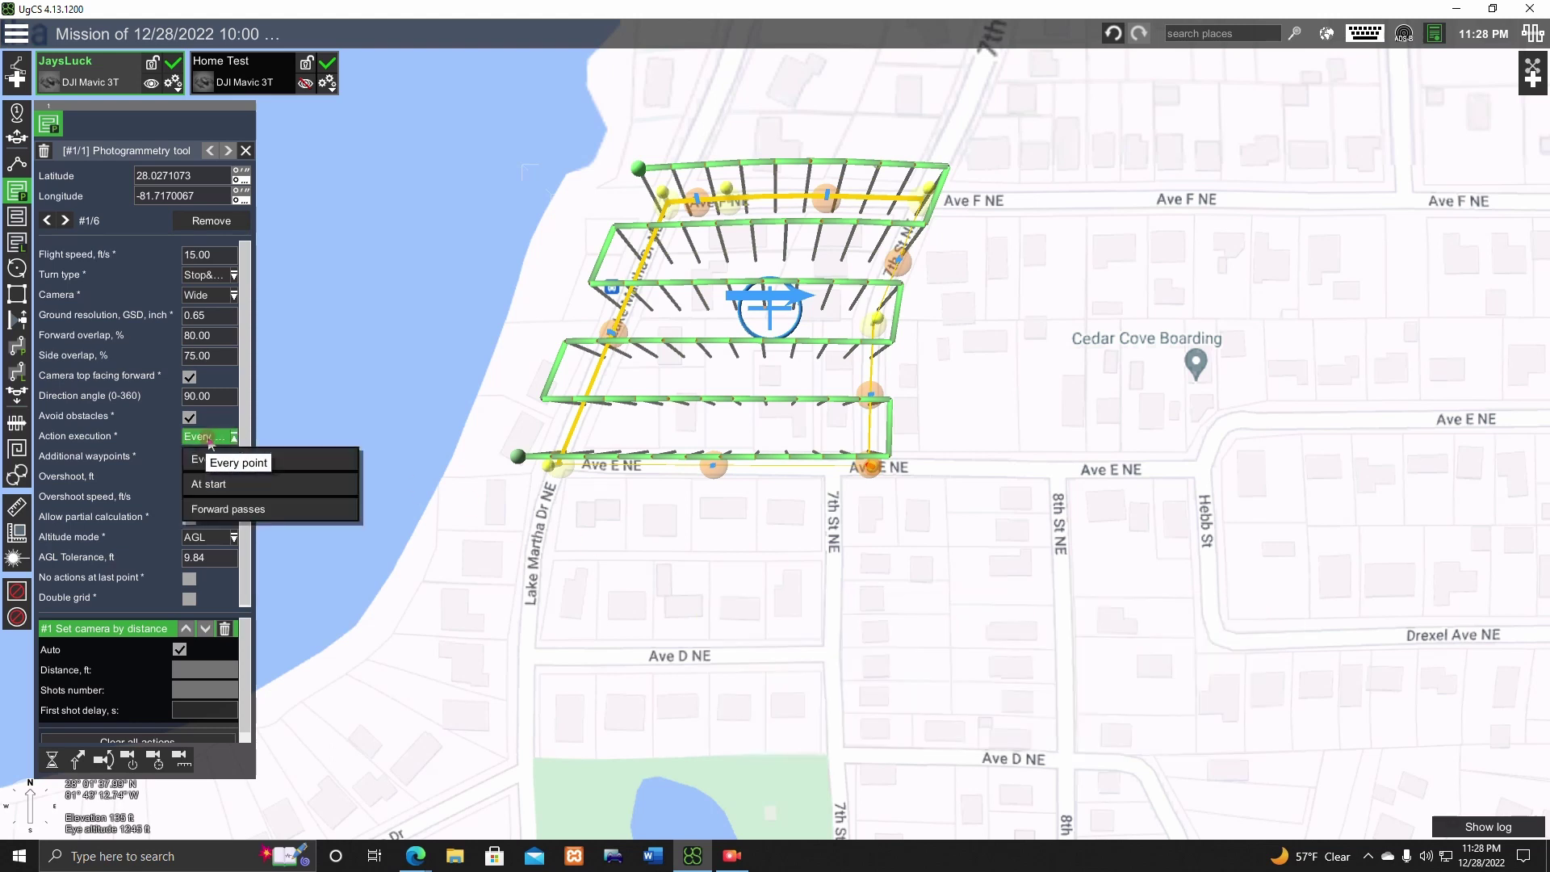
{"action": "left_click", "coordinate": [327, 485]}
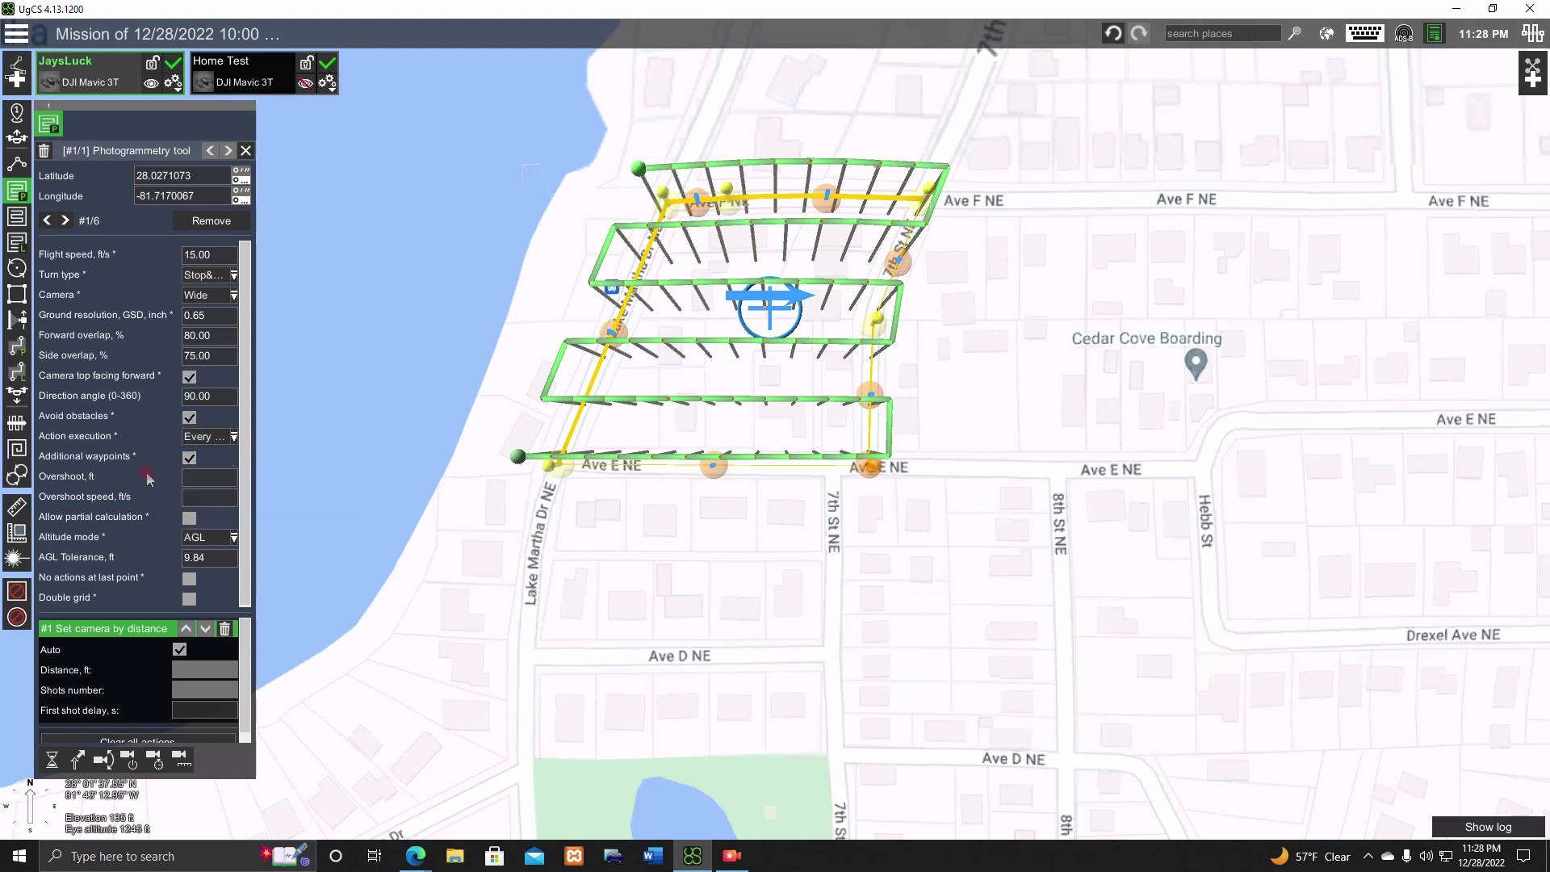
- Compare the survey grid without additional waypoints, re-enable them, and dismiss the route message log
{"action": "left_click", "coordinate": [189, 458]}
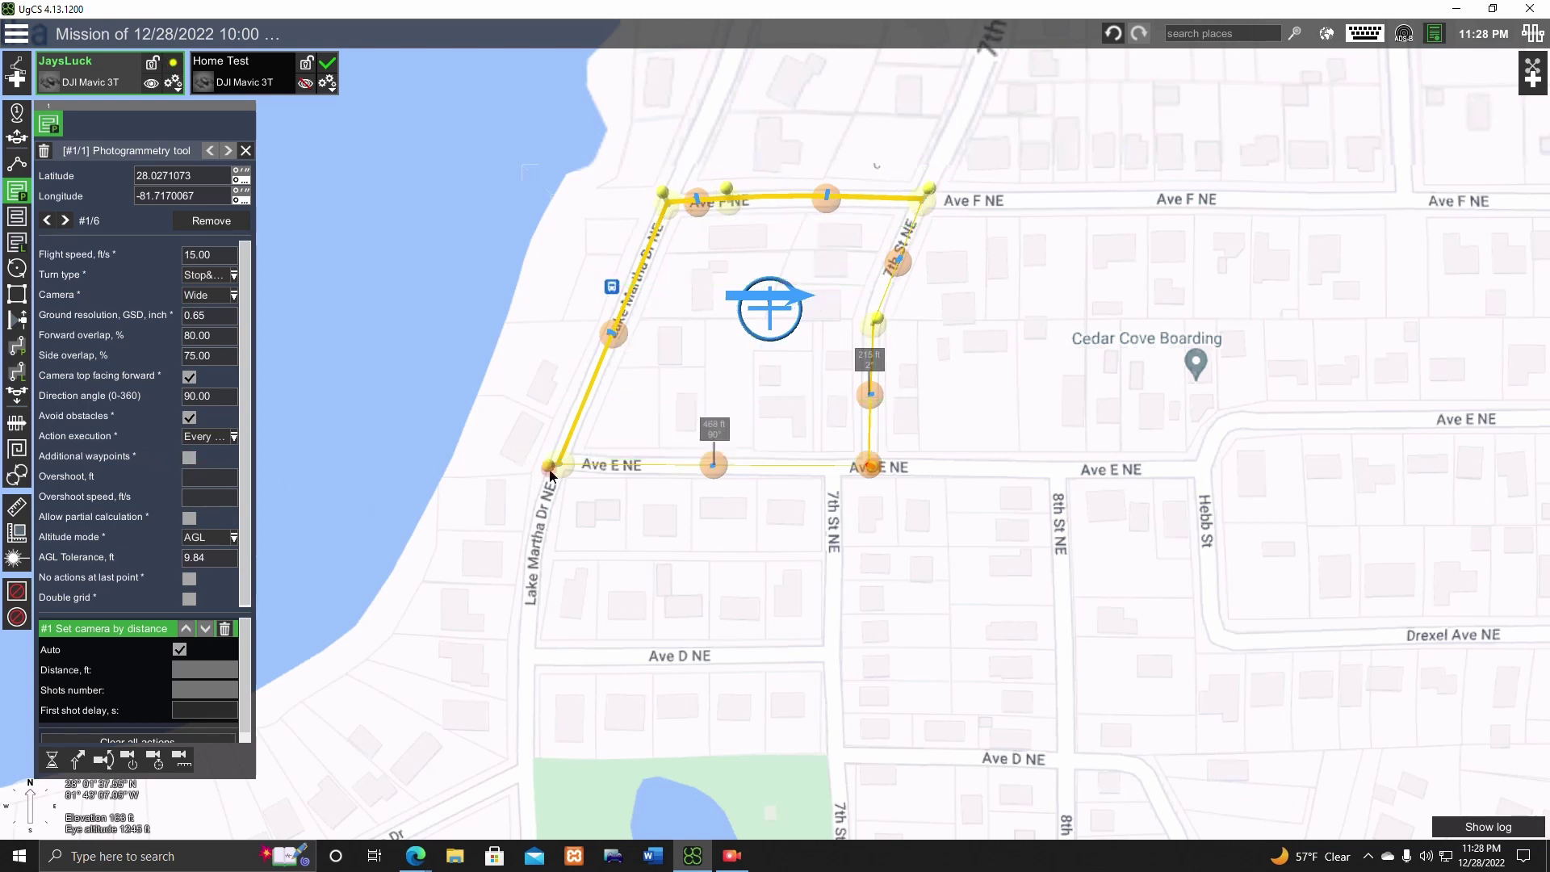
{"action": "mouse_move", "coordinate": [671, 366]}
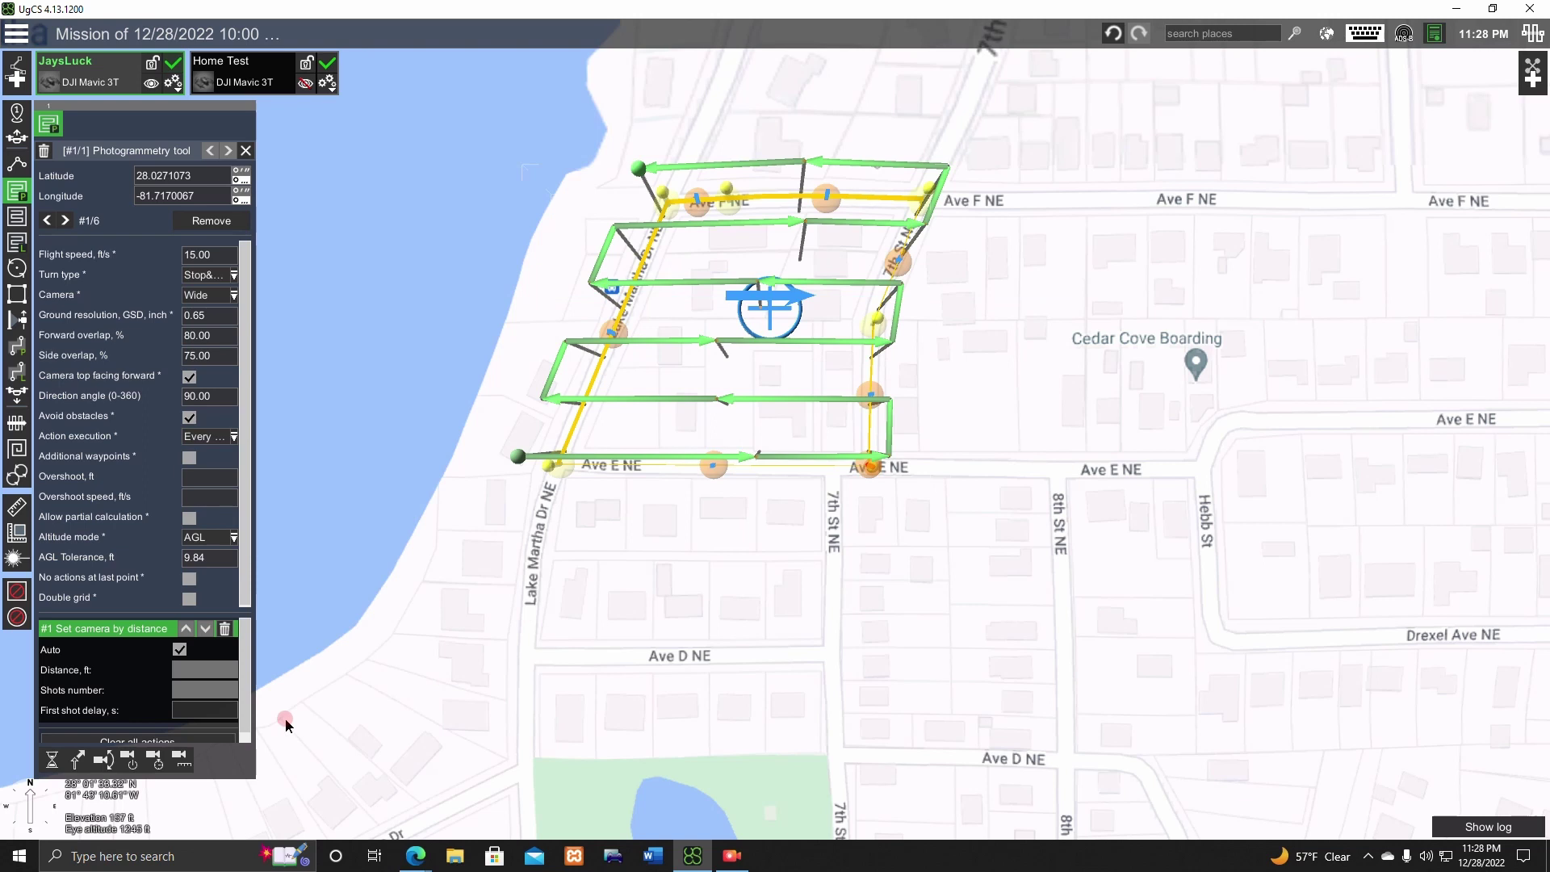
{"action": "mouse_move", "coordinate": [670, 466]}
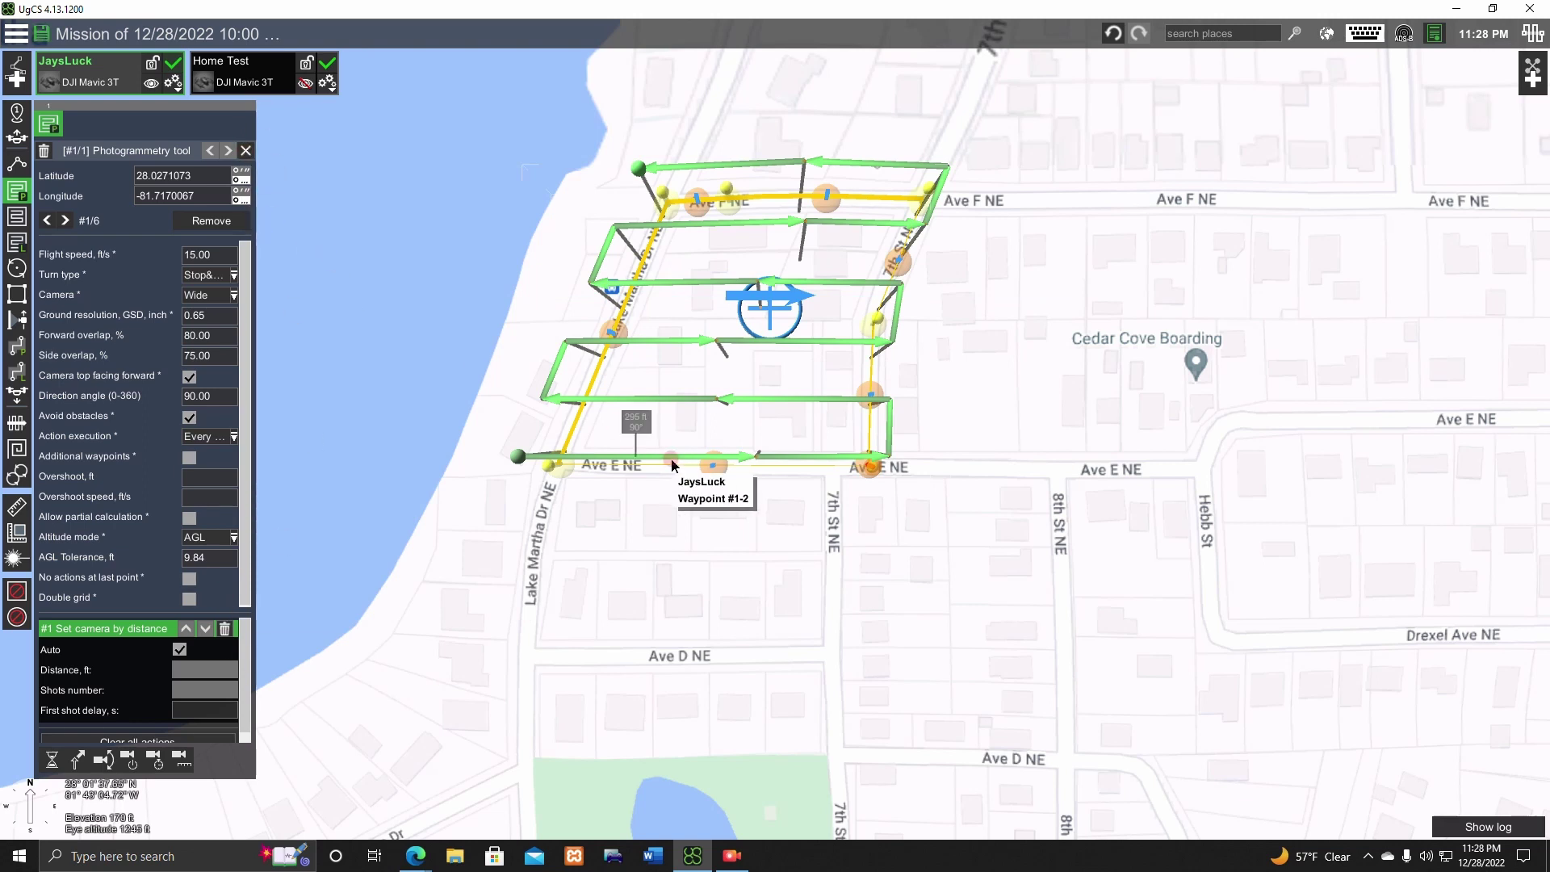
{"action": "left_click", "coordinate": [189, 457]}
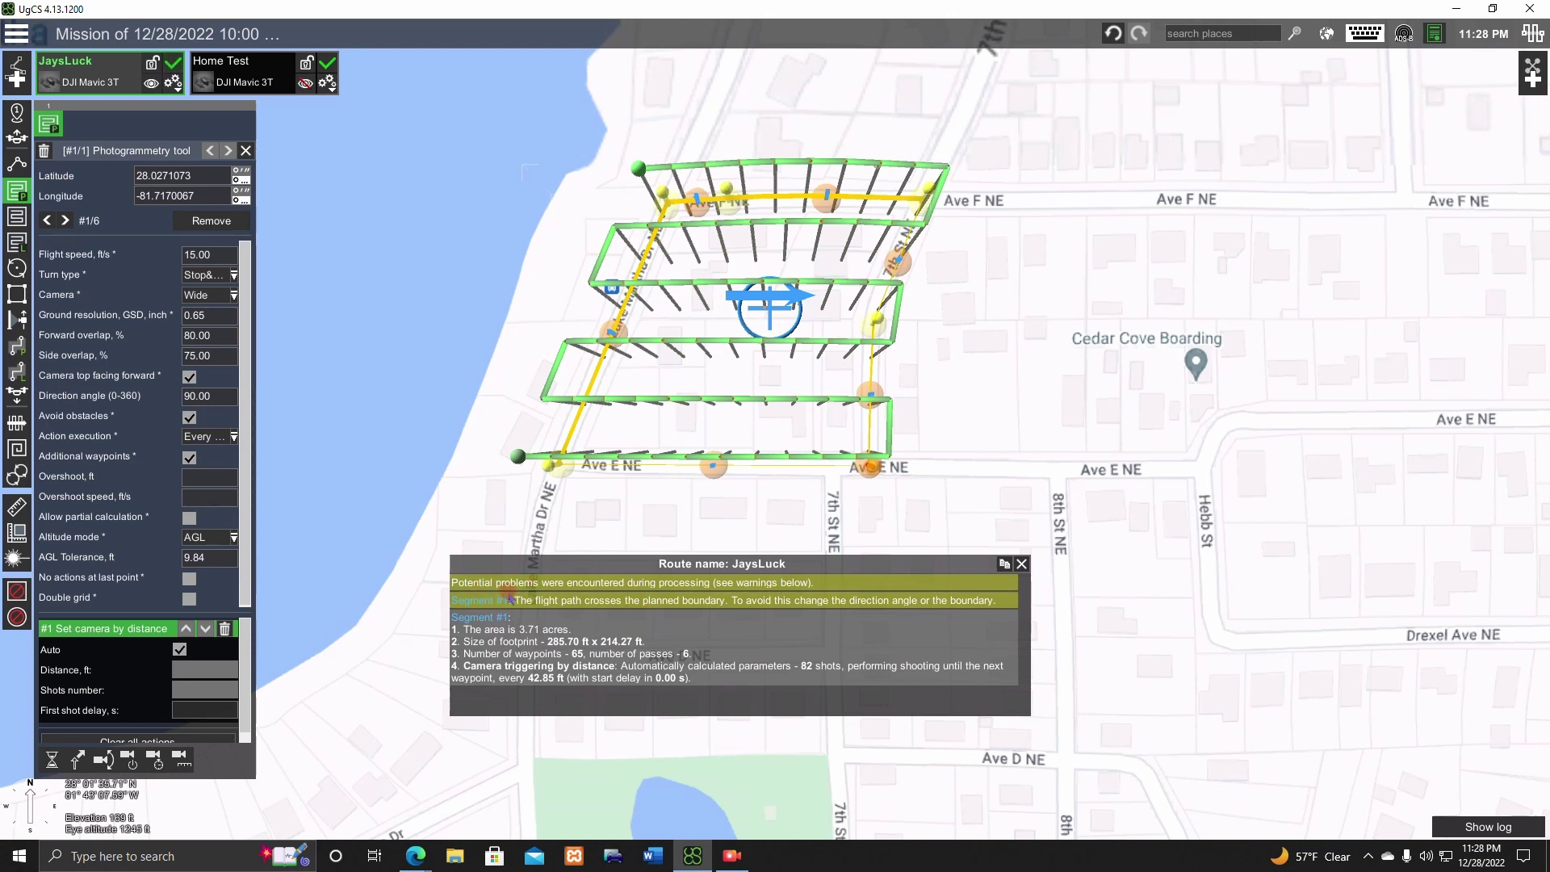
{"action": "left_click", "coordinate": [1021, 564]}
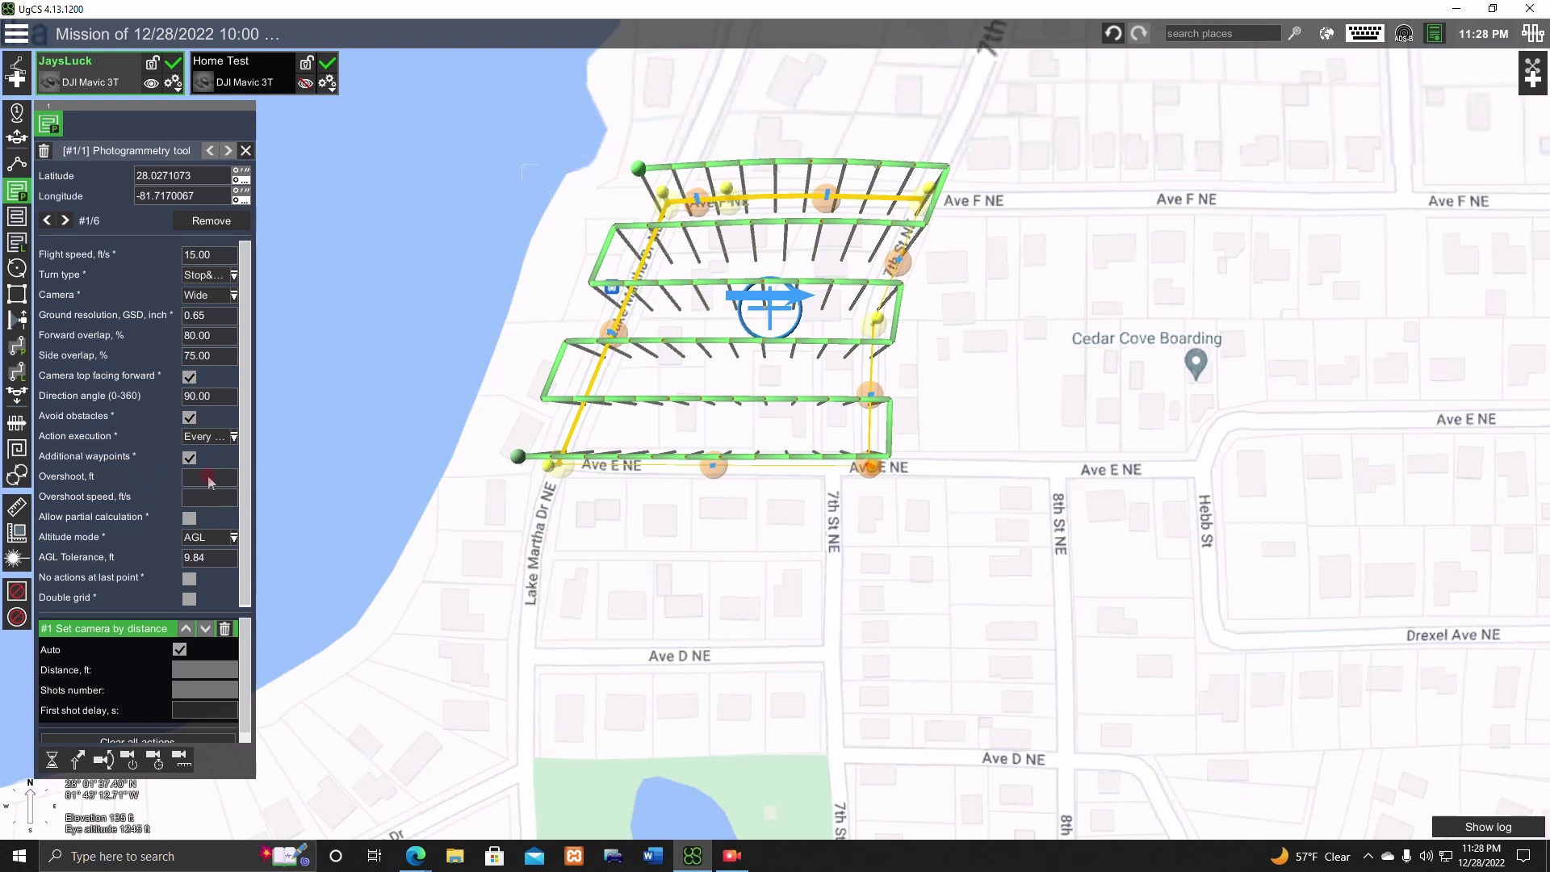
- Check the available altitude modes for the photogrammetry segment, keeping AGL
{"action": "scroll", "coordinate": [226, 476], "scroll_direction": "down", "scroll_amount": 1}
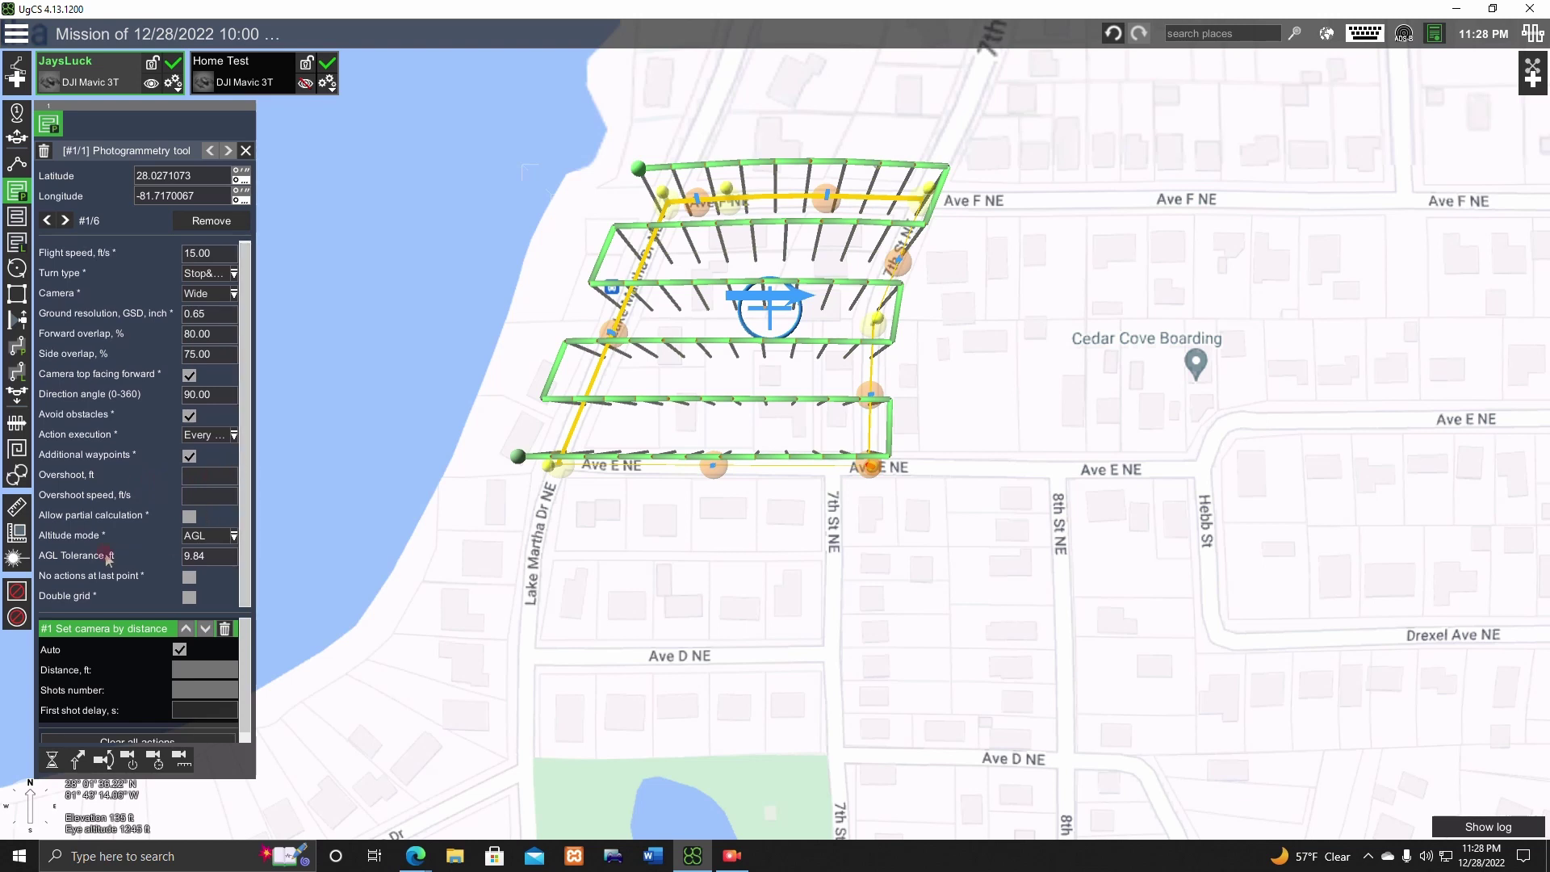
{"action": "left_click", "coordinate": [233, 536]}
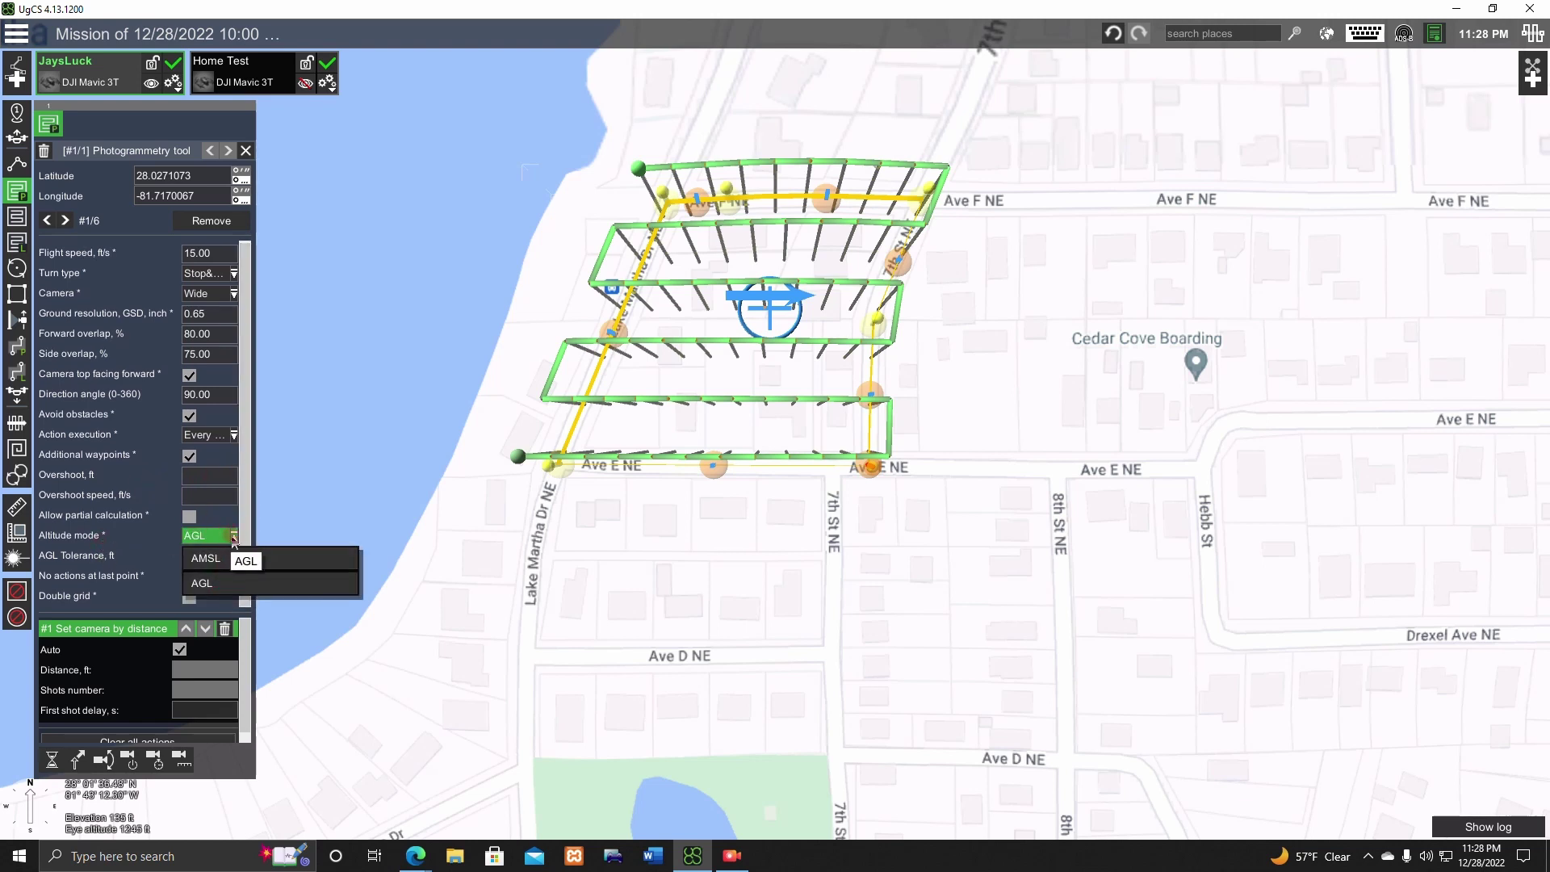
{"action": "left_click", "coordinate": [233, 538]}
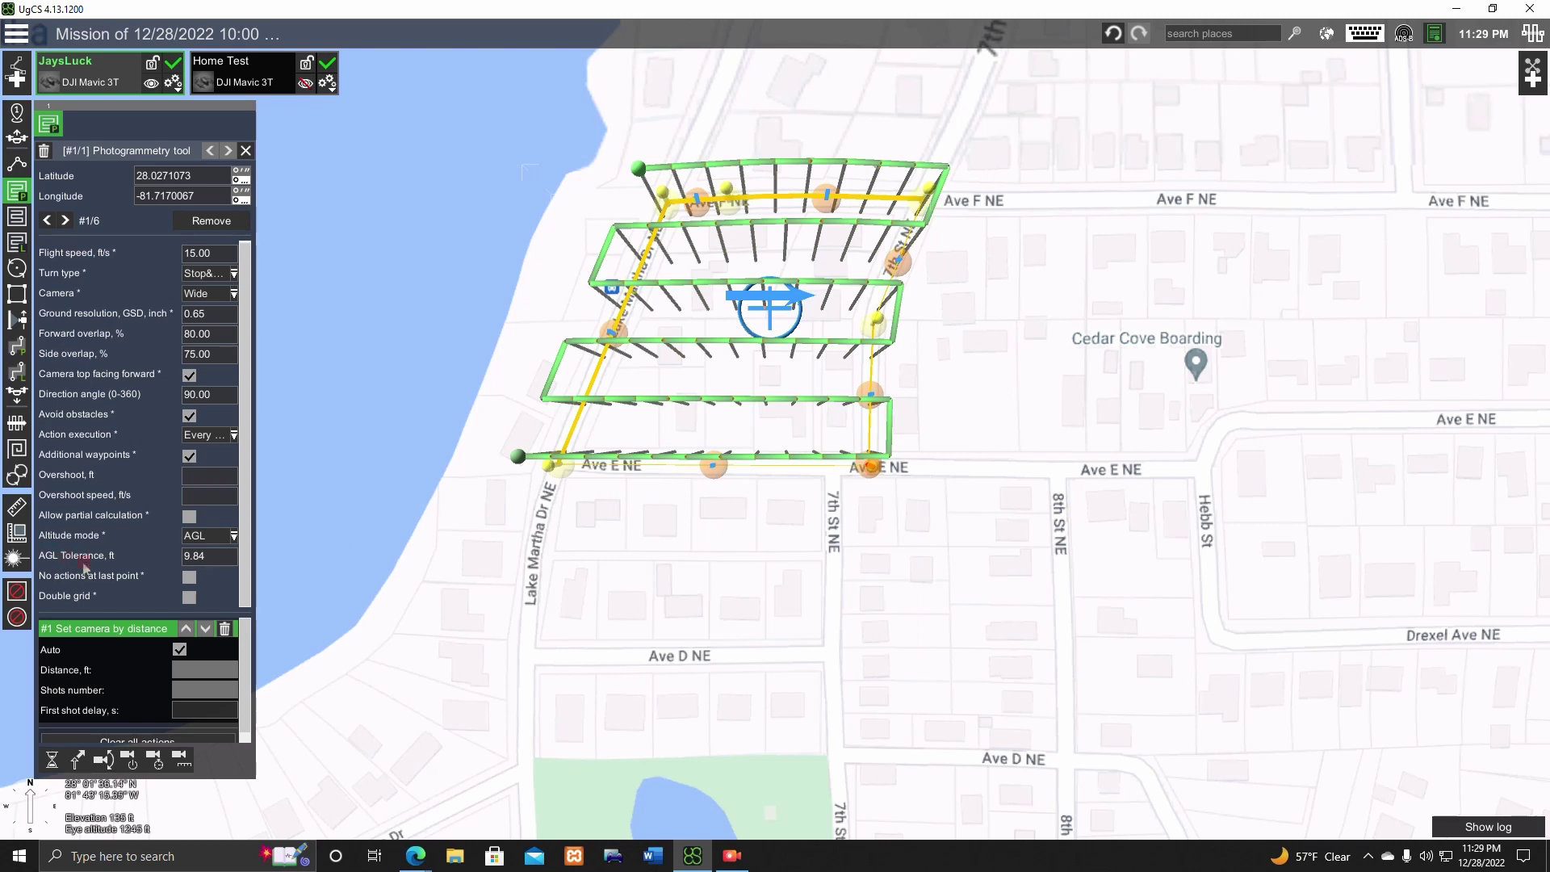
- Try an AGL tolerance of 15 ft and restore the tolerance to 9.84 ft
{"action": "left_click", "coordinate": [202, 564]}
{"action": "key", "text": "Return"}
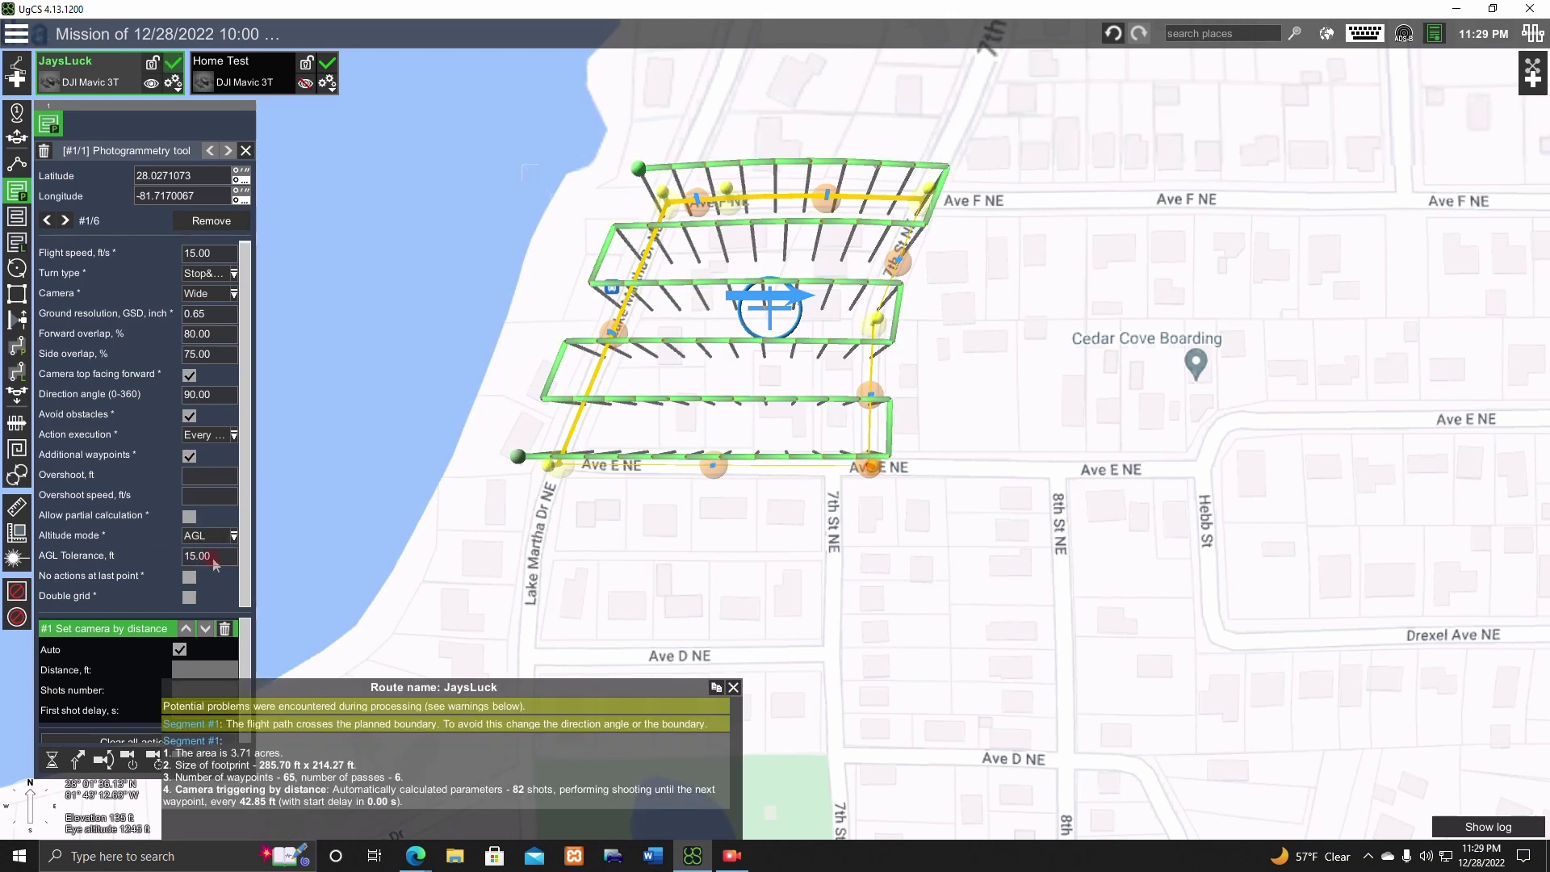
{"action": "left_click", "coordinate": [216, 560]}
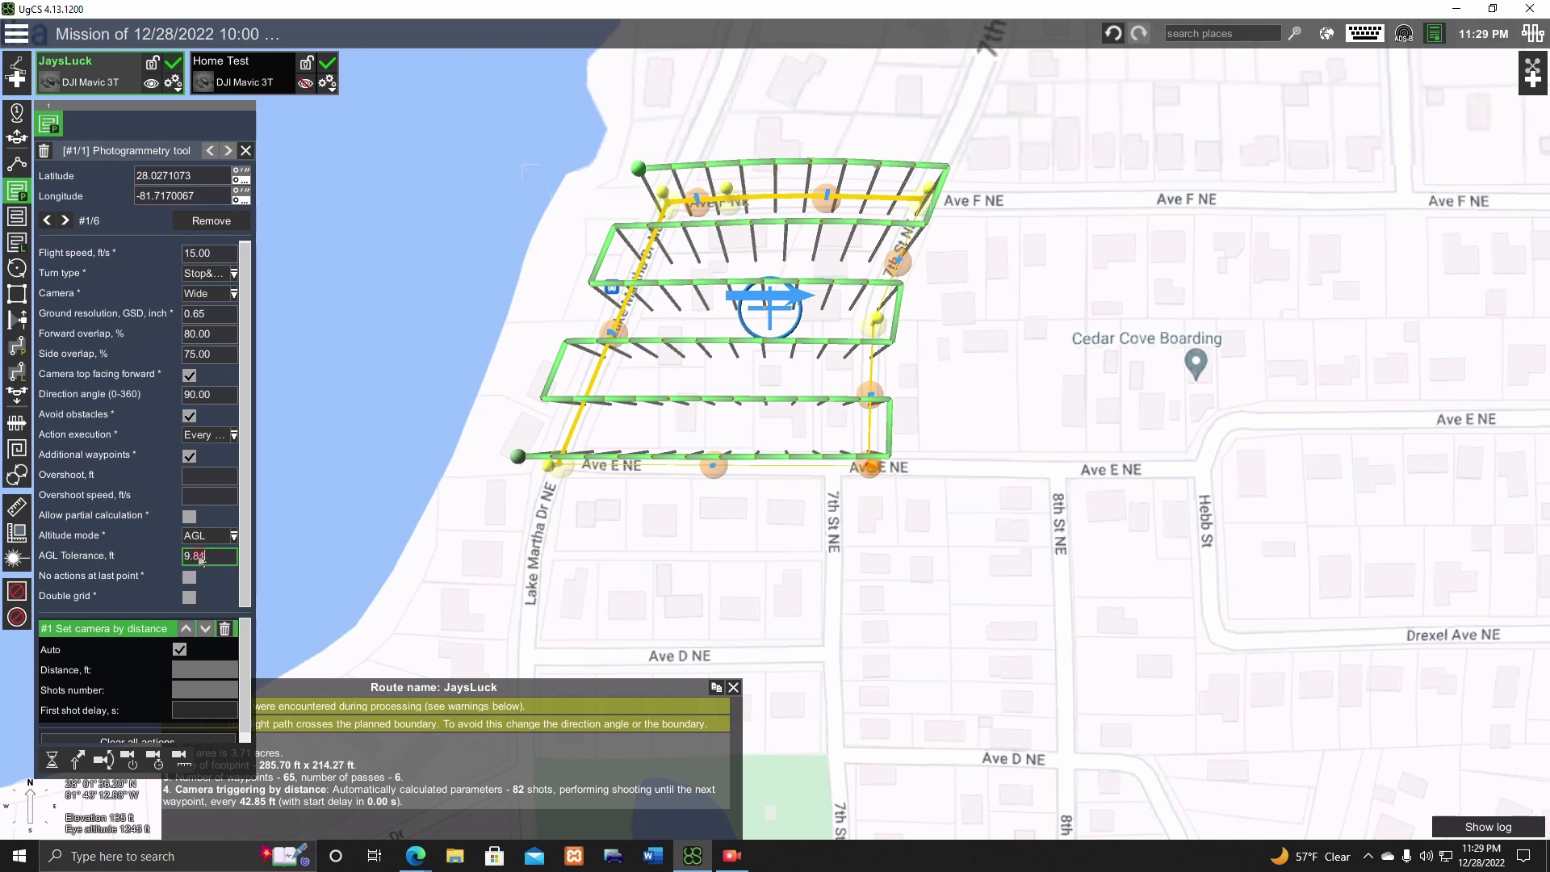
{"action": "key", "text": "Return"}
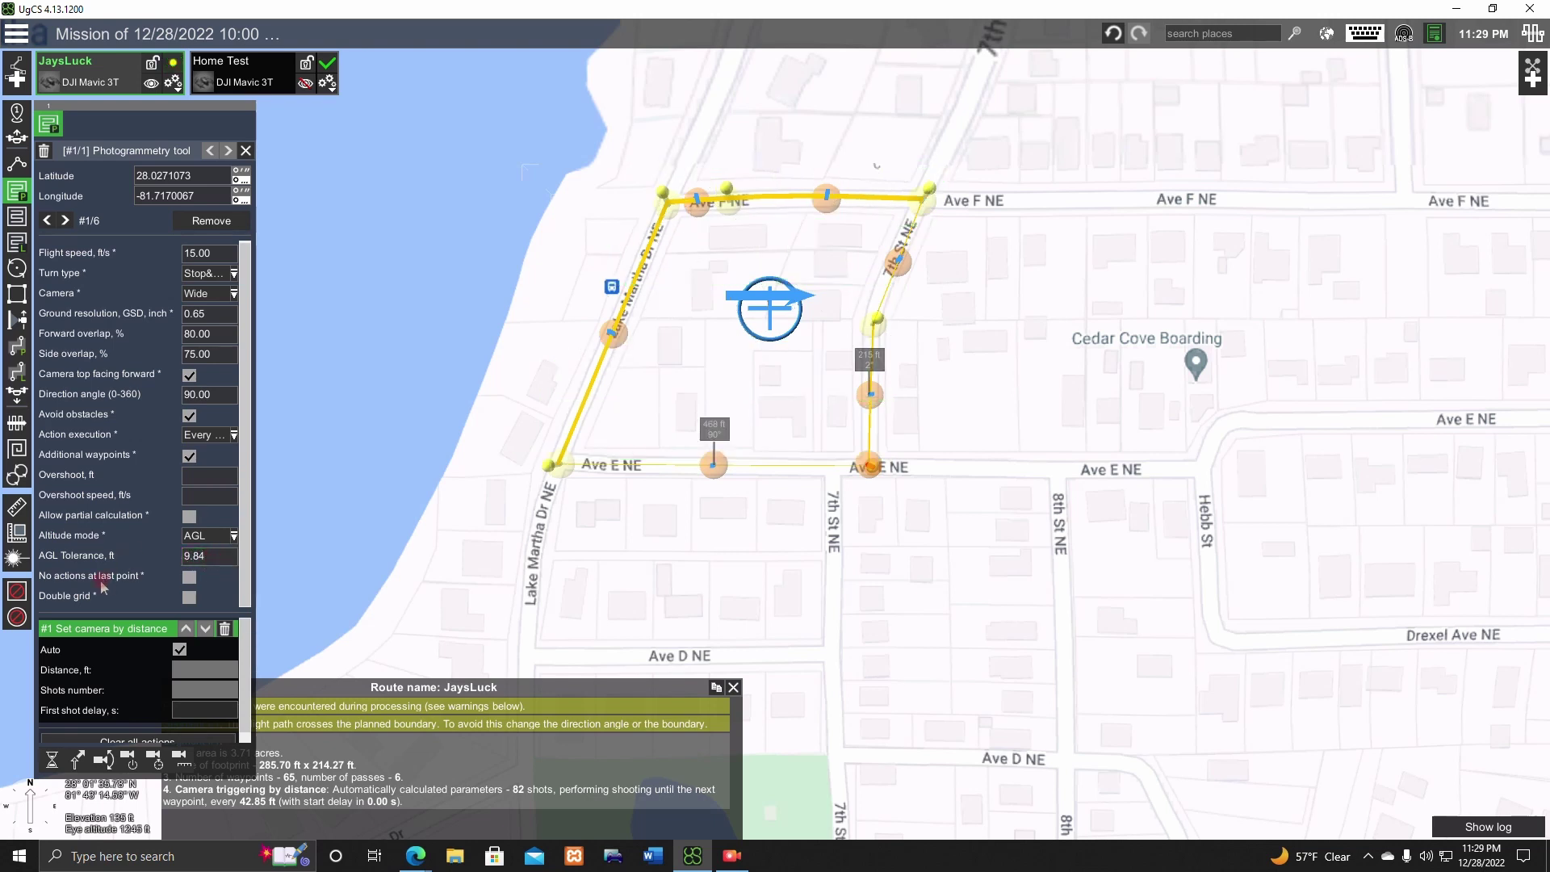
- Set the photogrammetry grid's direction angle to 180 degrees
{"action": "left_click", "coordinate": [644, 181]}
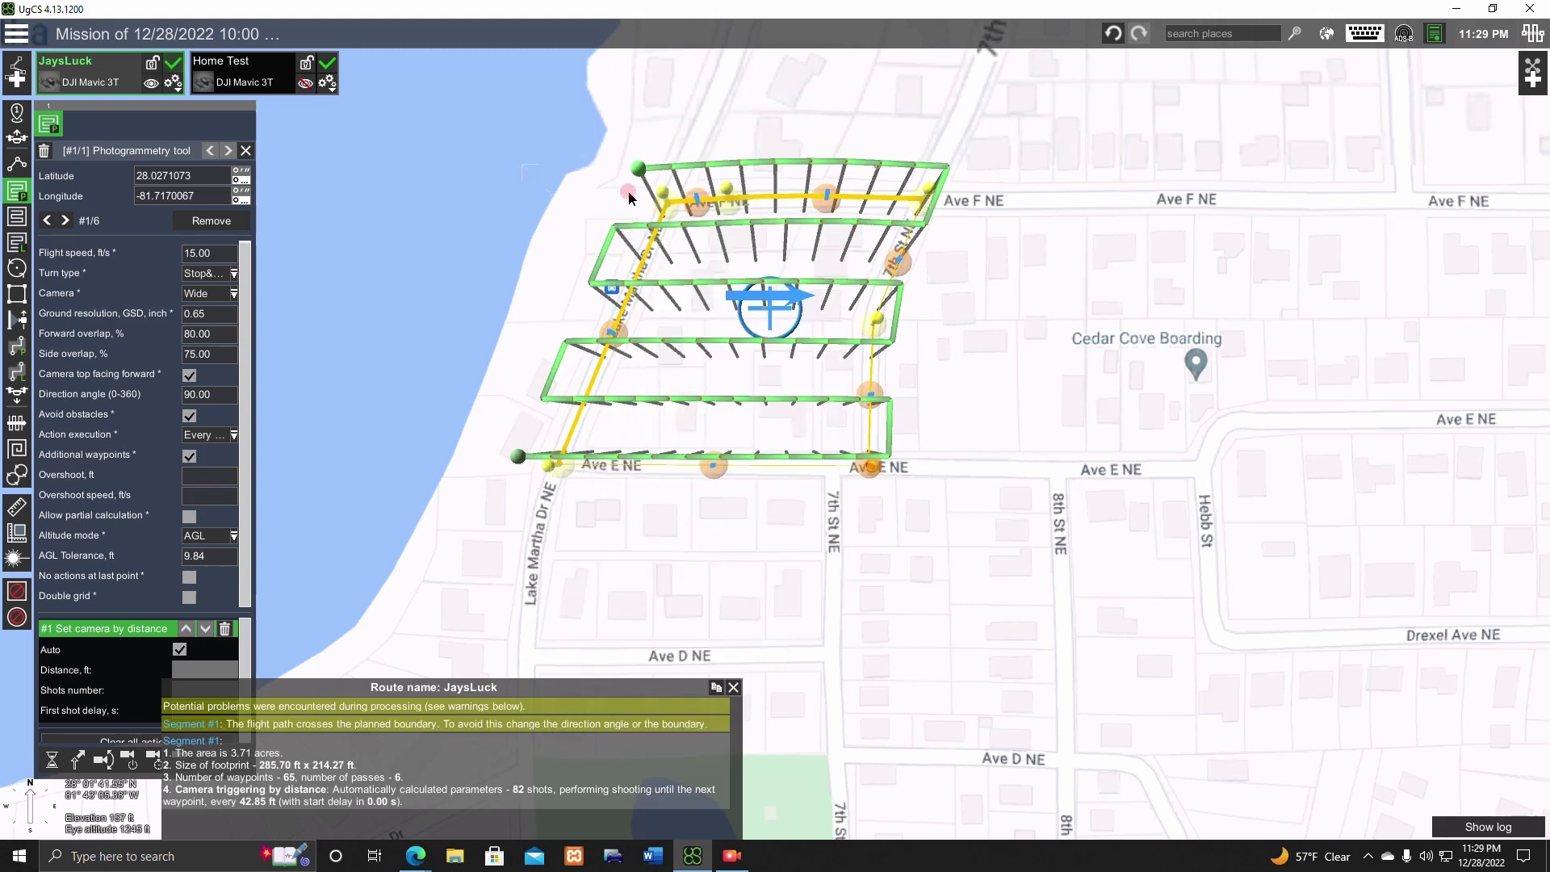
{"action": "mouse_move", "coordinate": [622, 241]}
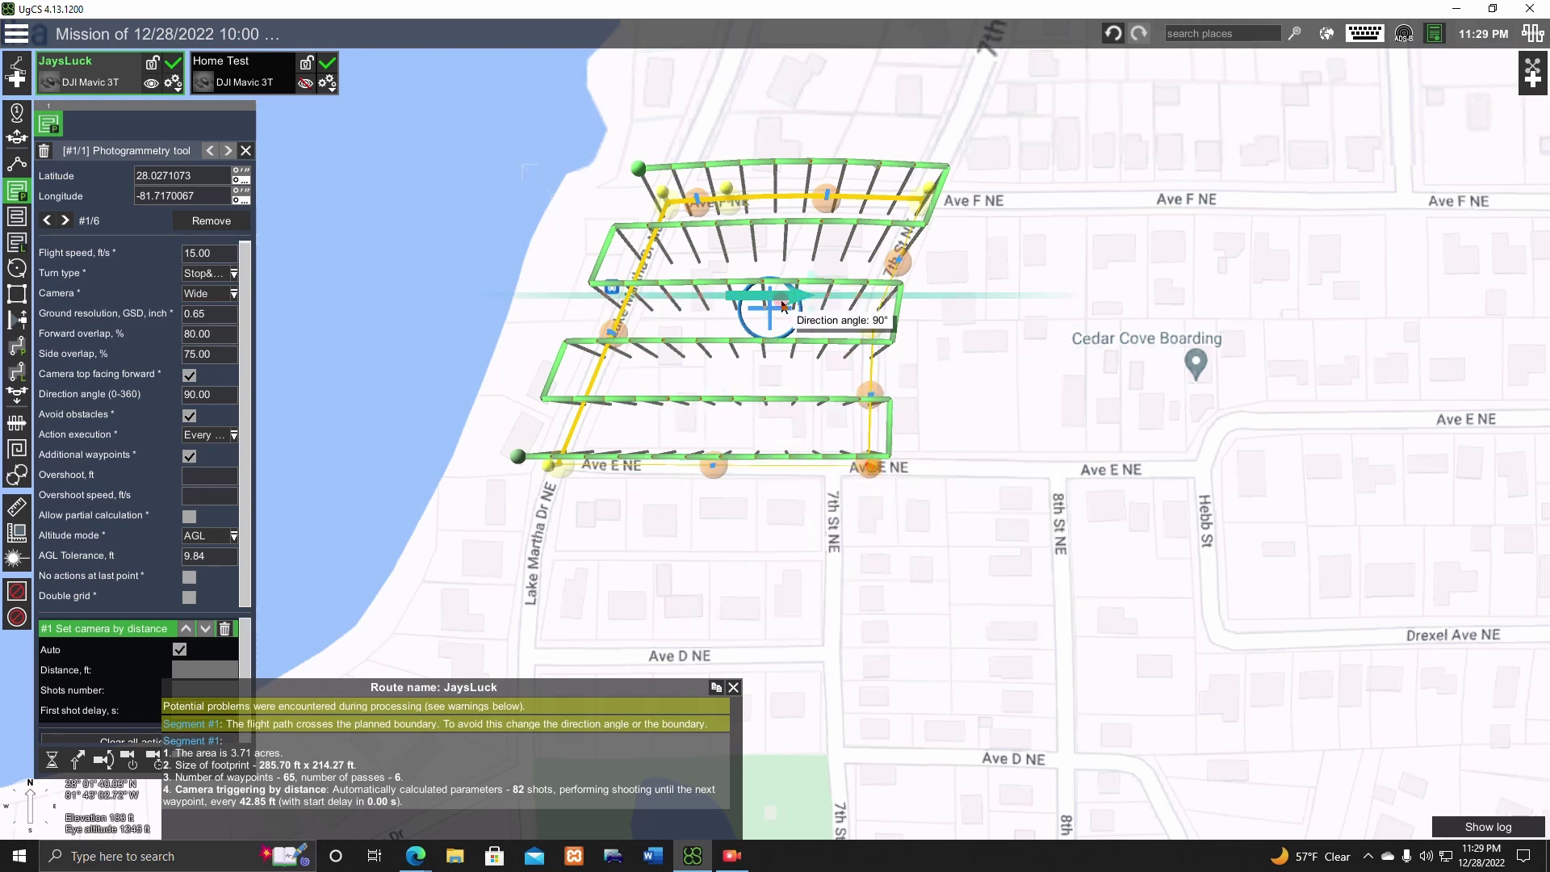
{"action": "left_click", "coordinate": [162, 399]}
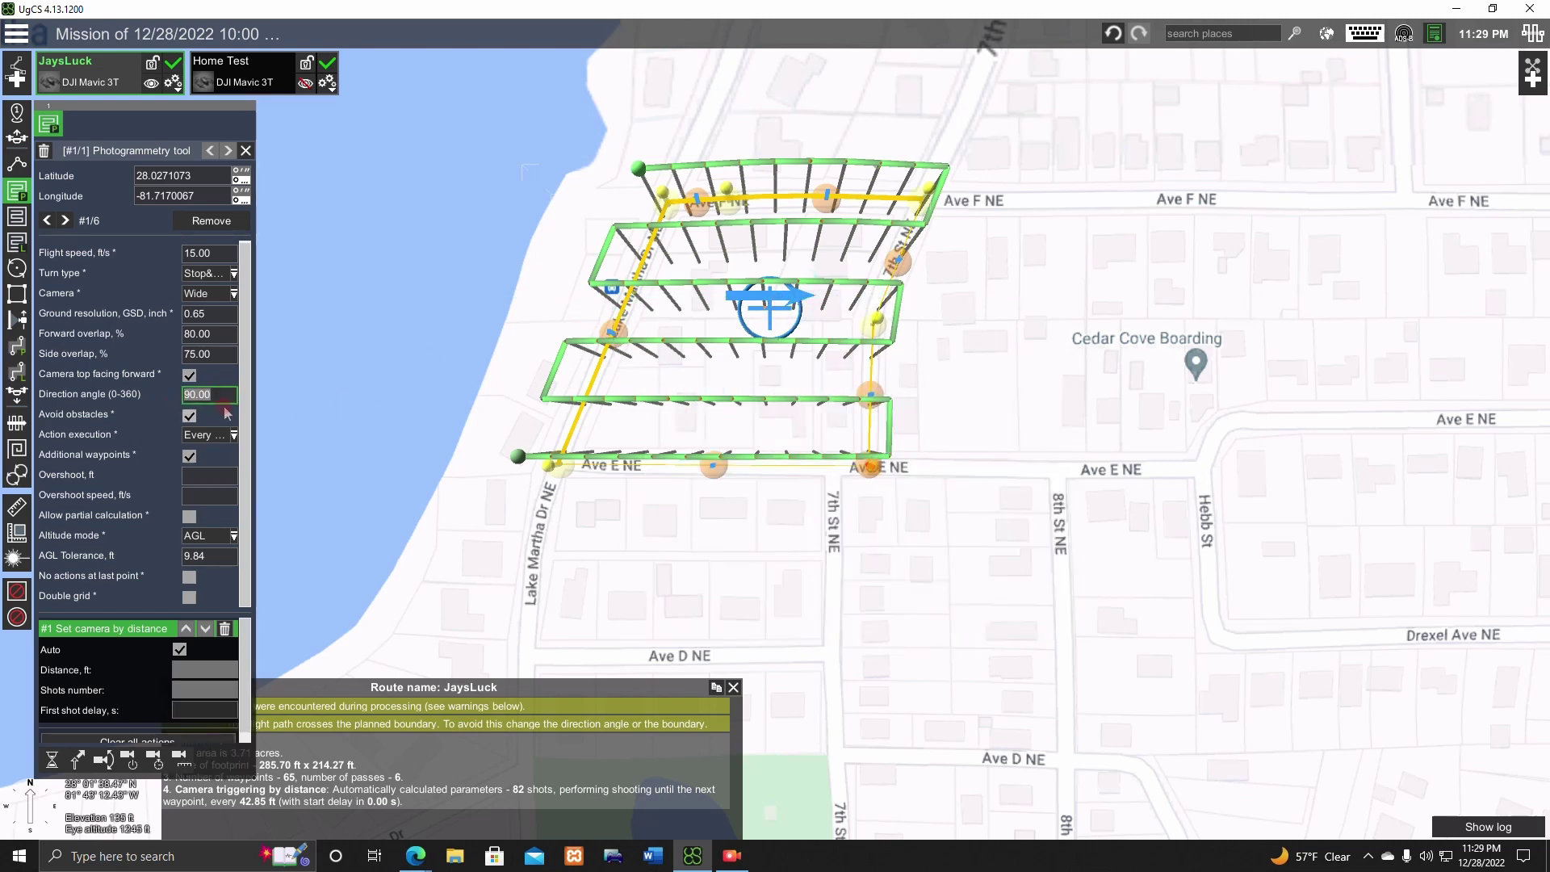
{"action": "key", "text": "Return"}
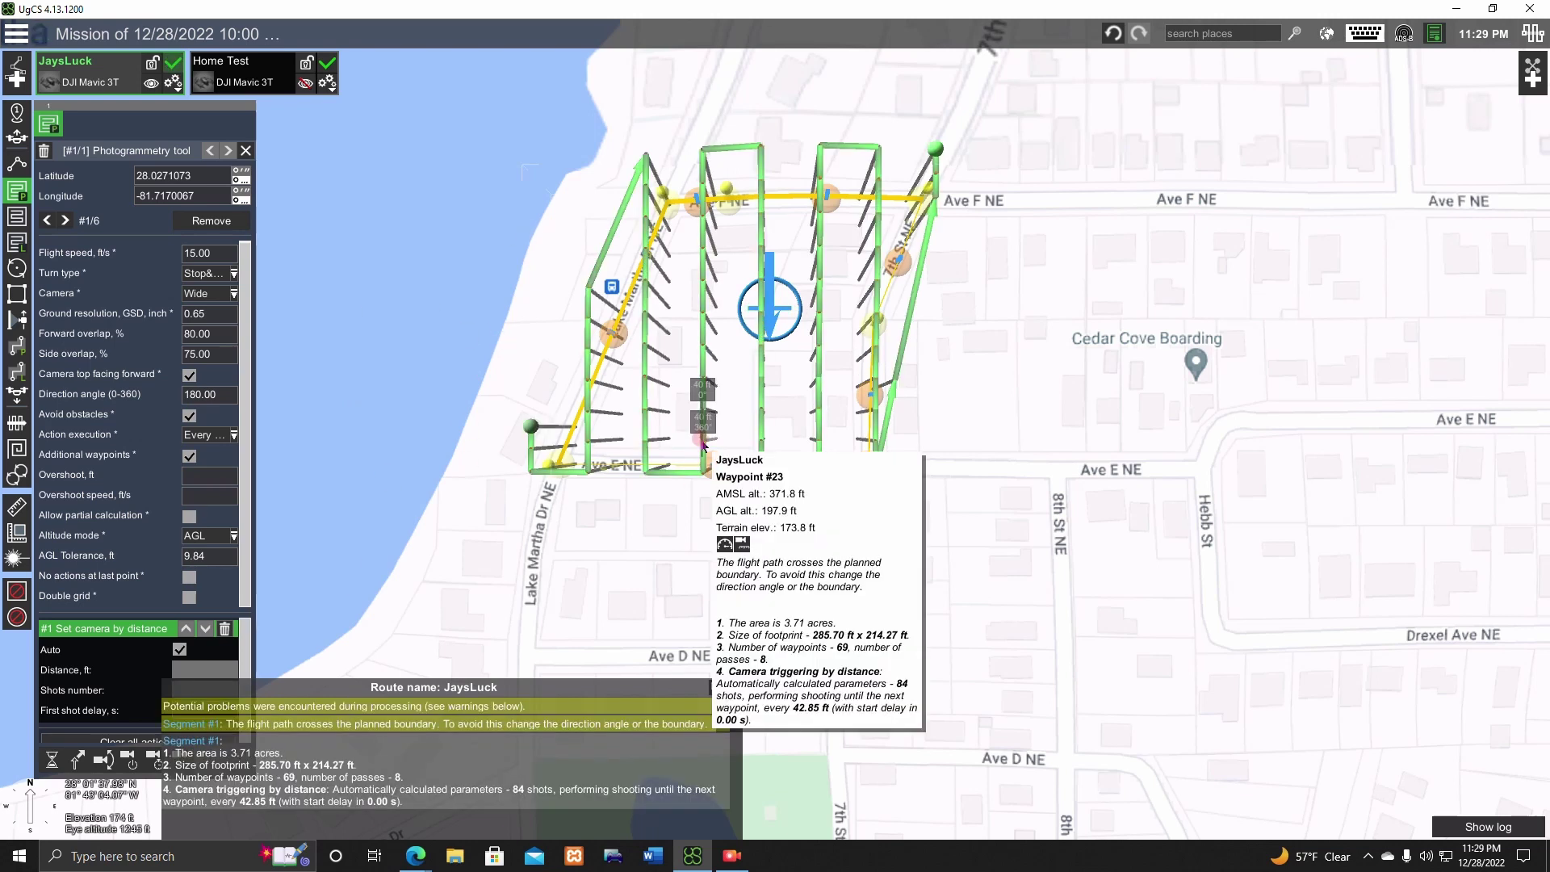
- Set the photogrammetry grid's direction angle to 270 degrees
{"action": "left_click", "coordinate": [229, 400]}
{"action": "key", "text": "BackSpace"}
{"action": "key", "text": "BackSpace"}
{"action": "key", "text": "BackSpace"}
{"action": "key", "text": "BackSpace"}
{"action": "key", "text": "BackSpace"}
{"action": "key", "text": "BackSpace"}
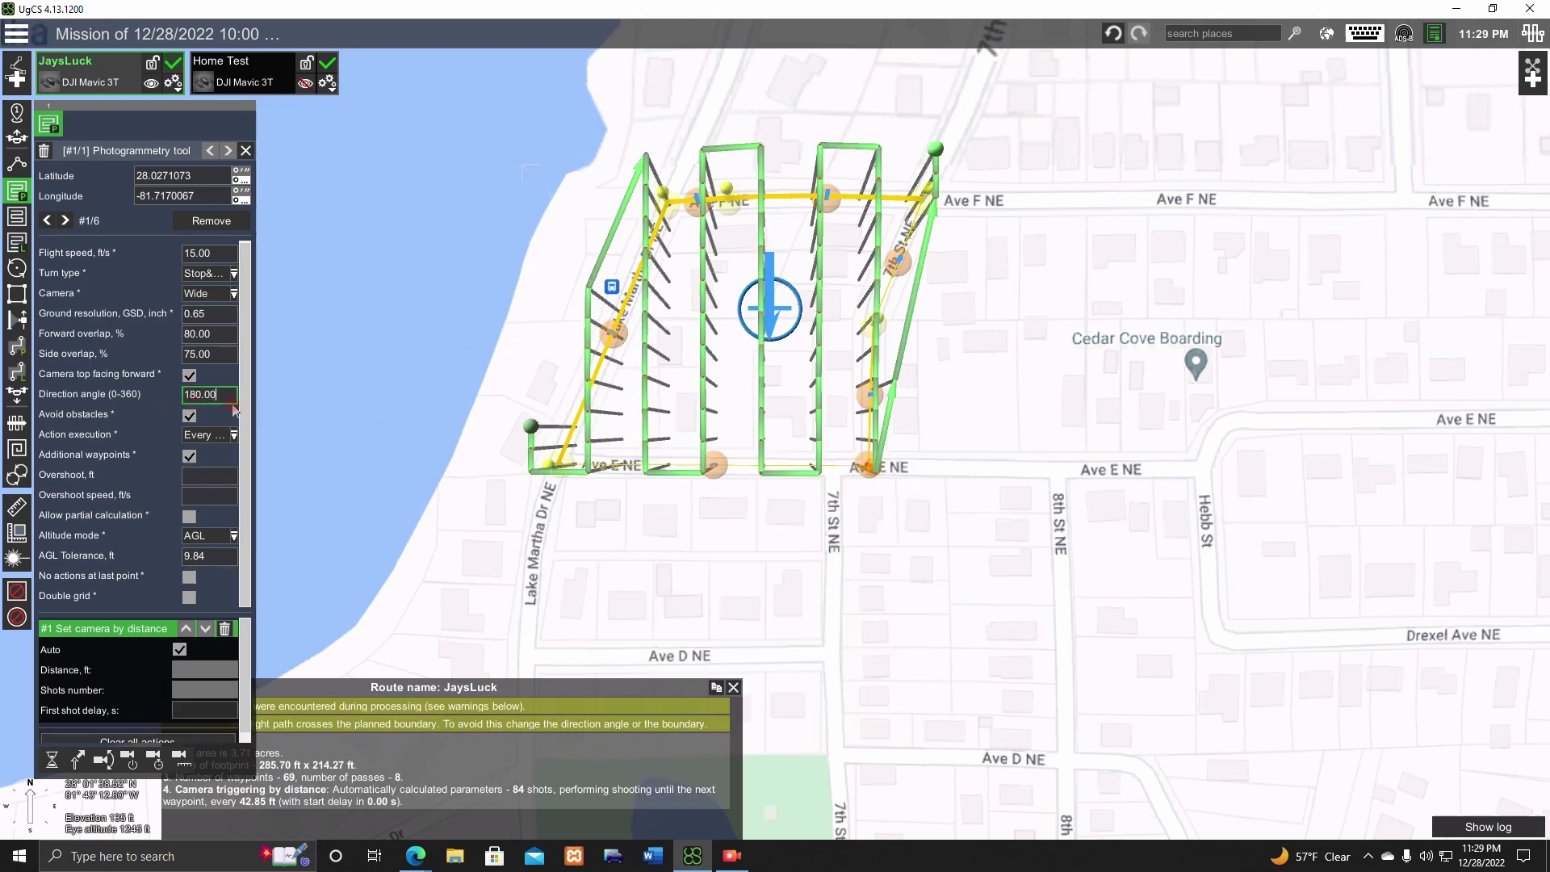
{"action": "type", "text": "270"}
{"action": "key", "text": "Return"}
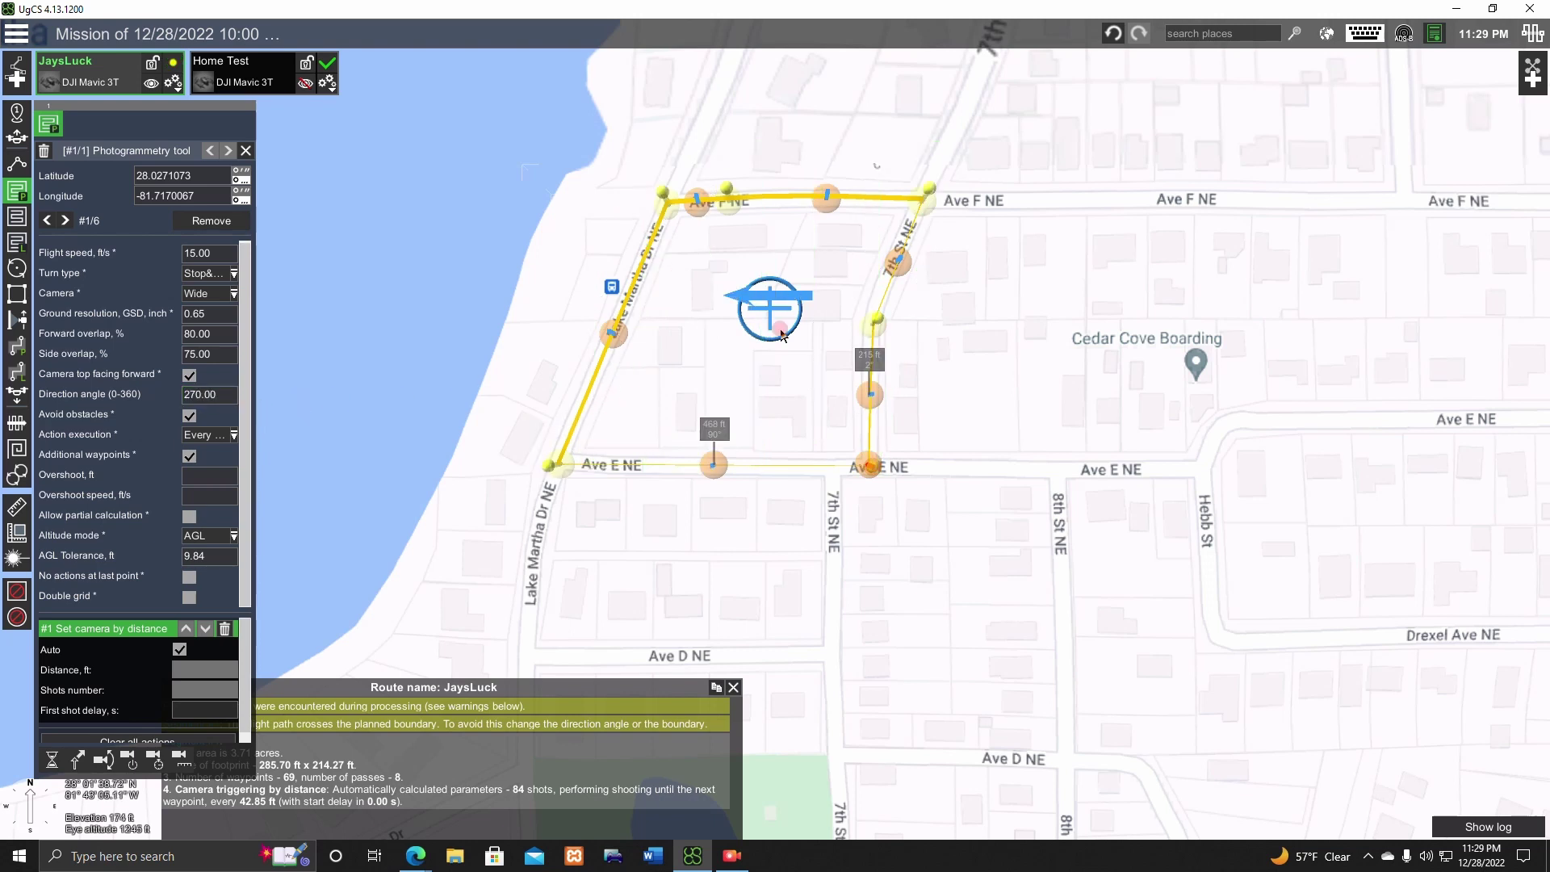